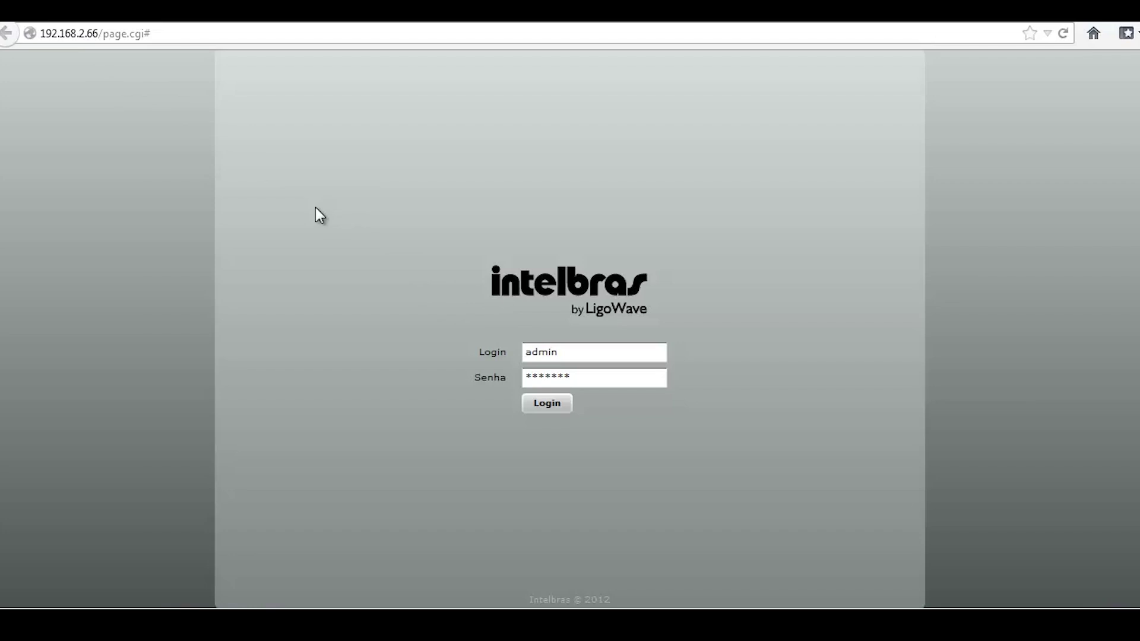
# Trim the address bar to 192.168.2.66 and load the radio's page
pyautogui.click(85, 40)
pyautogui.moveTo(102, 36); pyautogui.dragTo(223, 44)
pyautogui.press('BackSpace')
pyautogui.press('BackSpace')
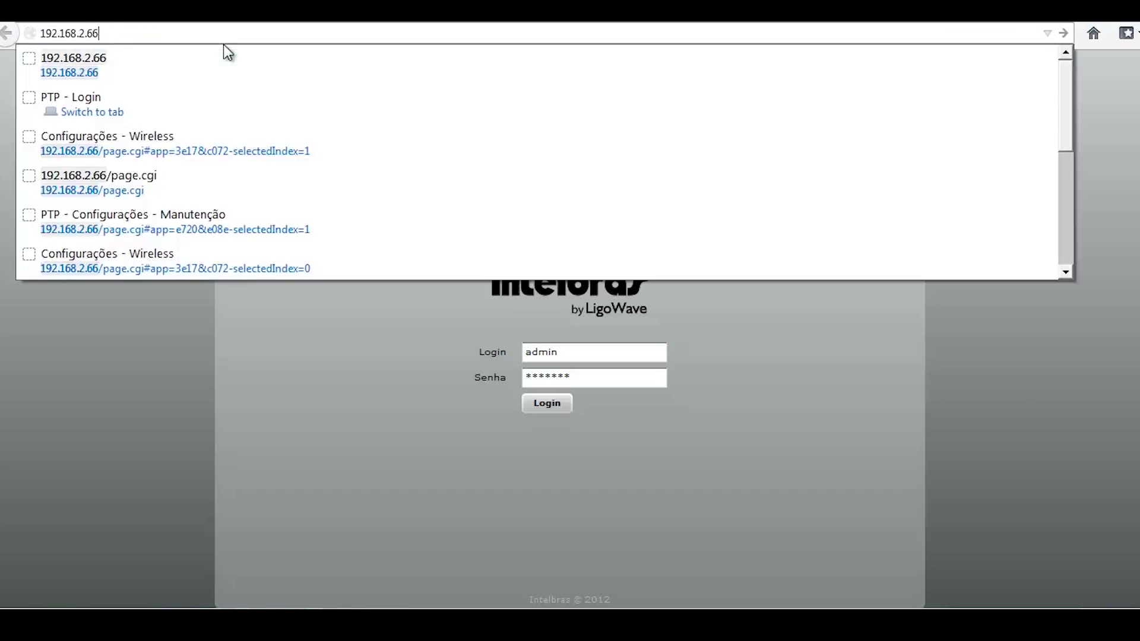
pyautogui.press('Return')
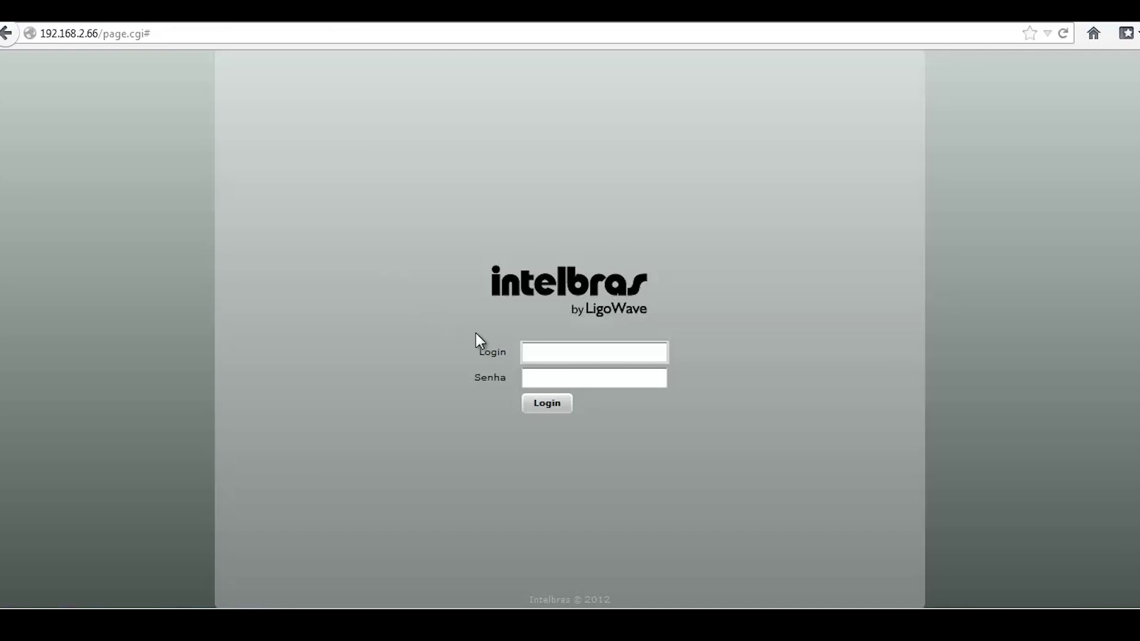
# Sign in with the administrator login name and password
pyautogui.click(567, 354)
pyautogui.write('admin')
pyautogui.press('Tab')
pyautogui.write('admin')
pyautogui.write('**')
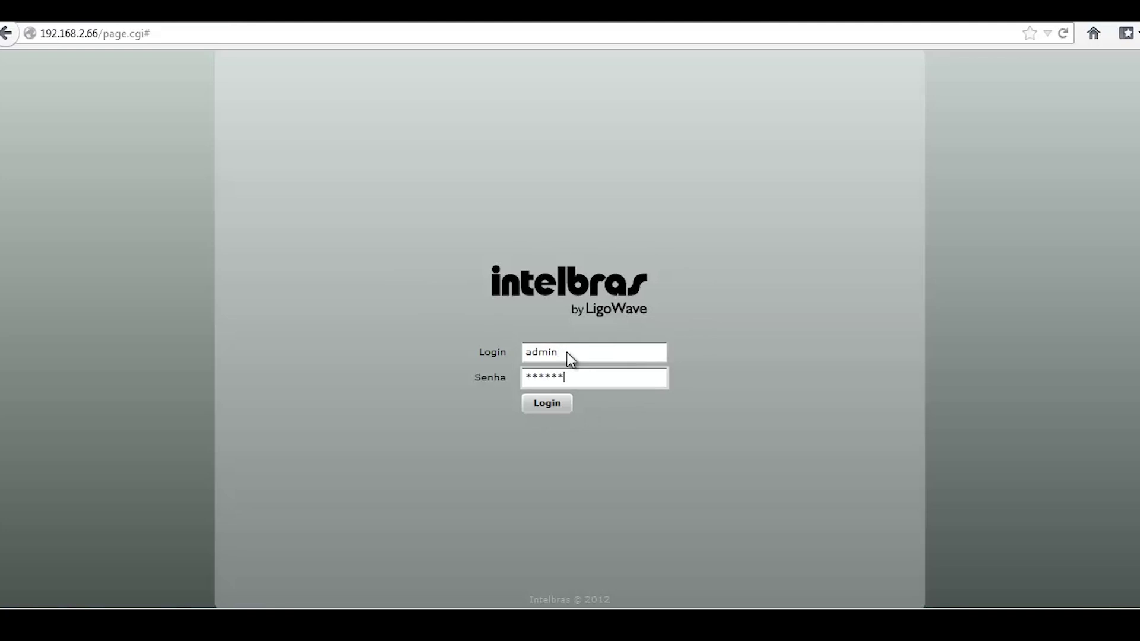
pyautogui.click(554, 411)
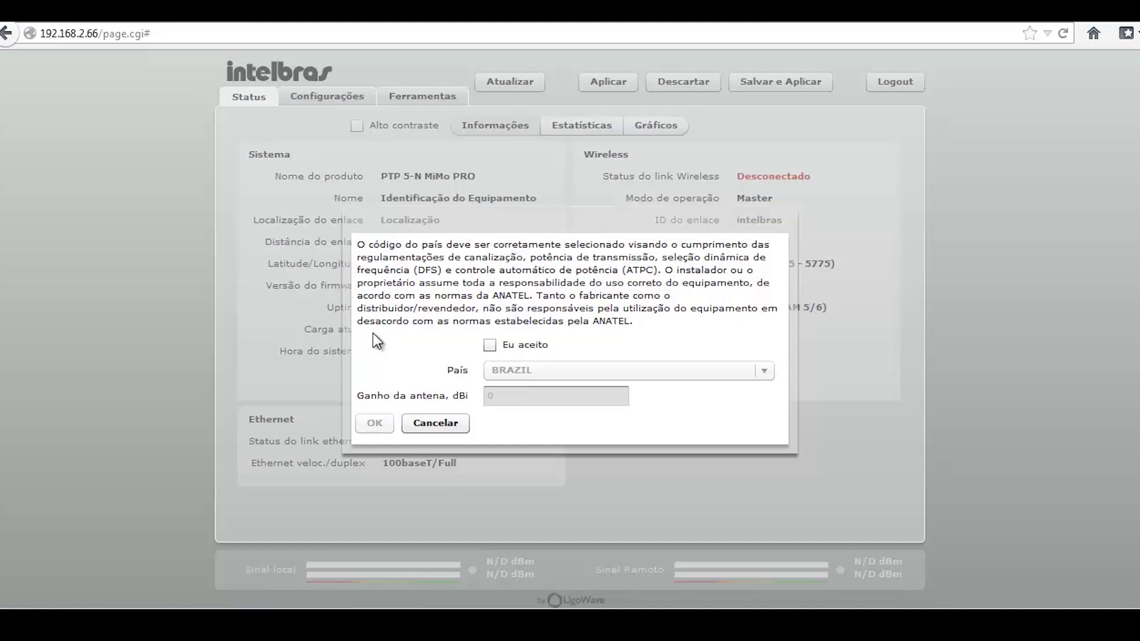
# Accept the ANATEL terms with country BRAZIL and antenna gain 23 dBi
pyautogui.click(490, 347)
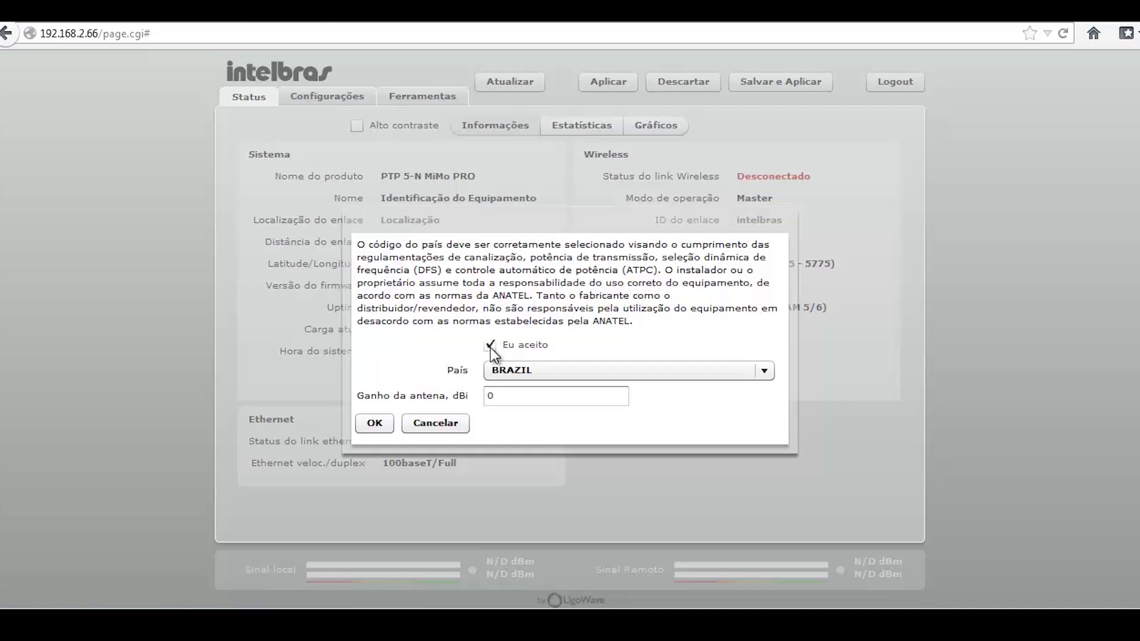
pyautogui.click(514, 368)
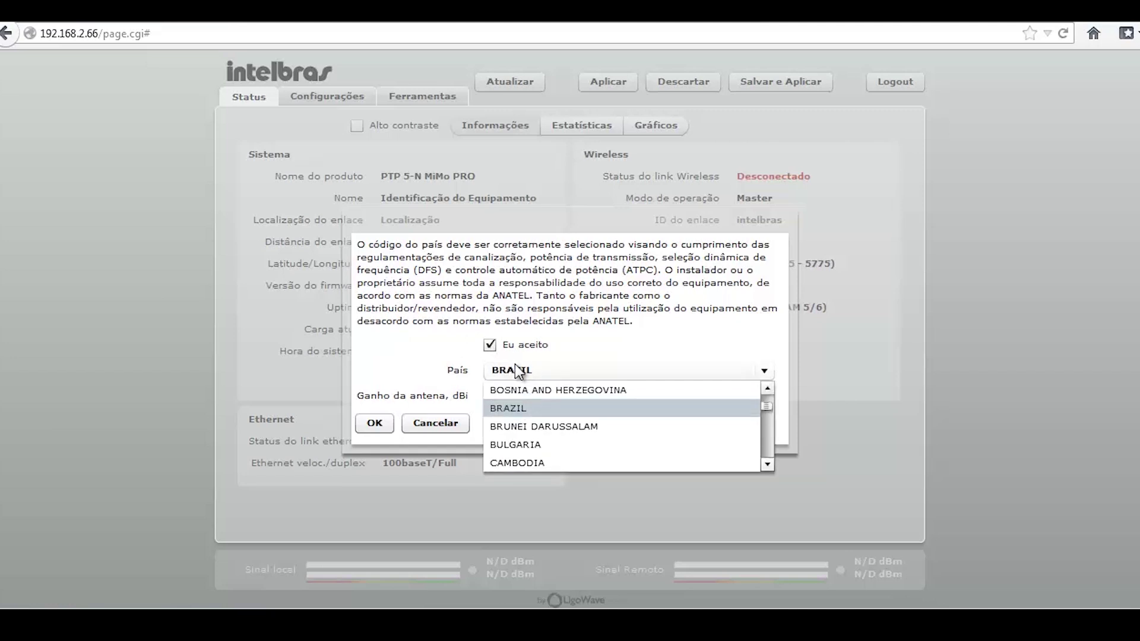
pyautogui.click(513, 406)
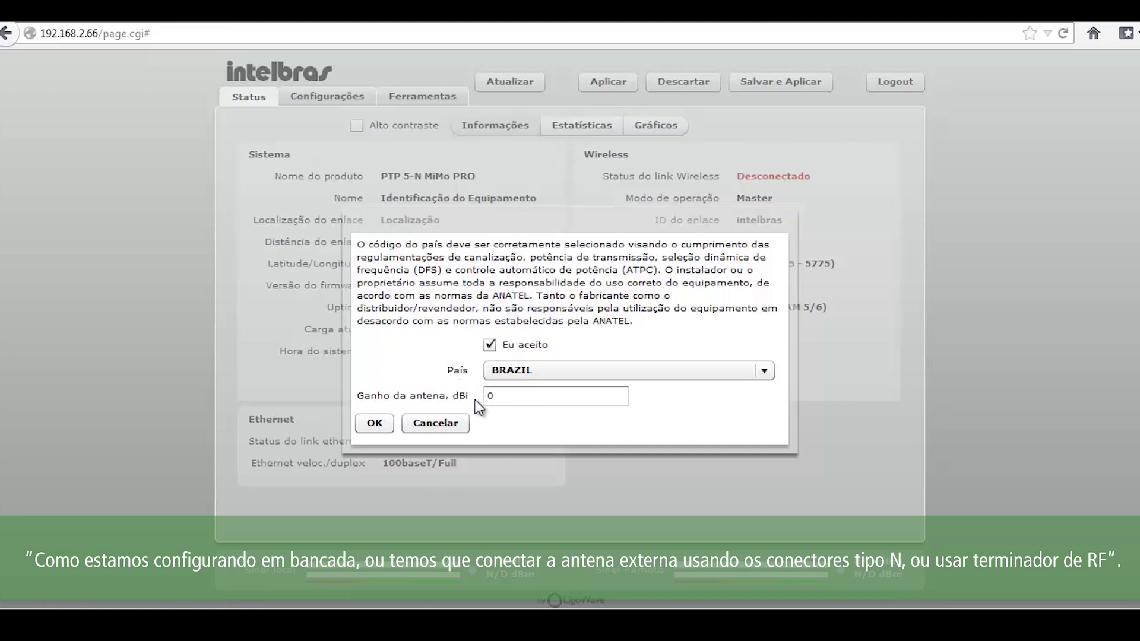
pyautogui.doubleClick(511, 397)
pyautogui.write('23')
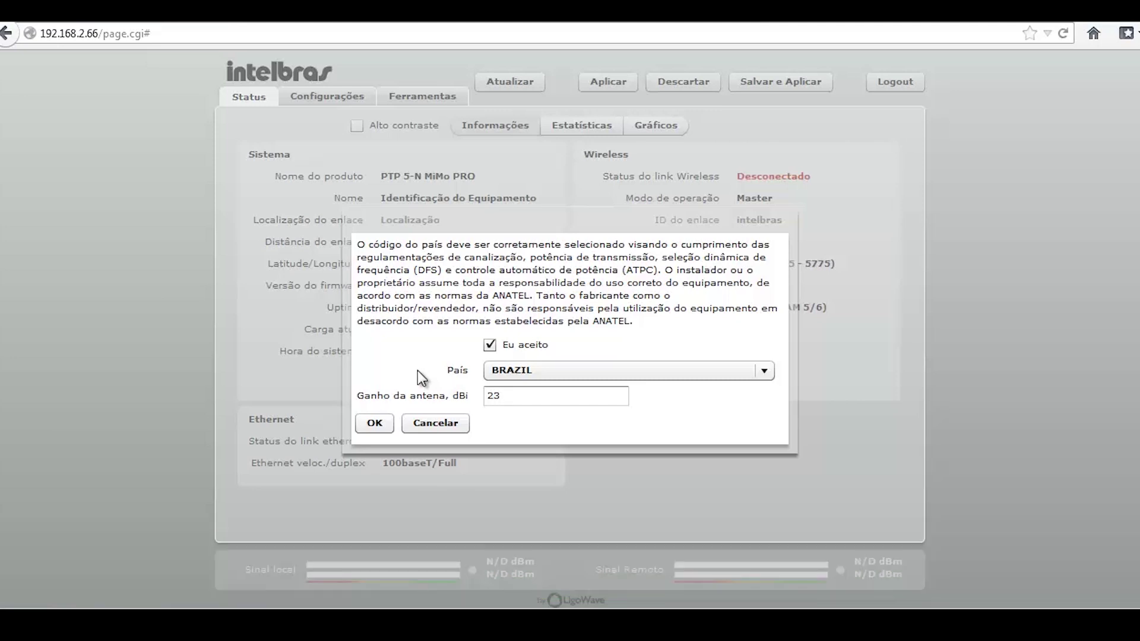
pyautogui.click(371, 423)
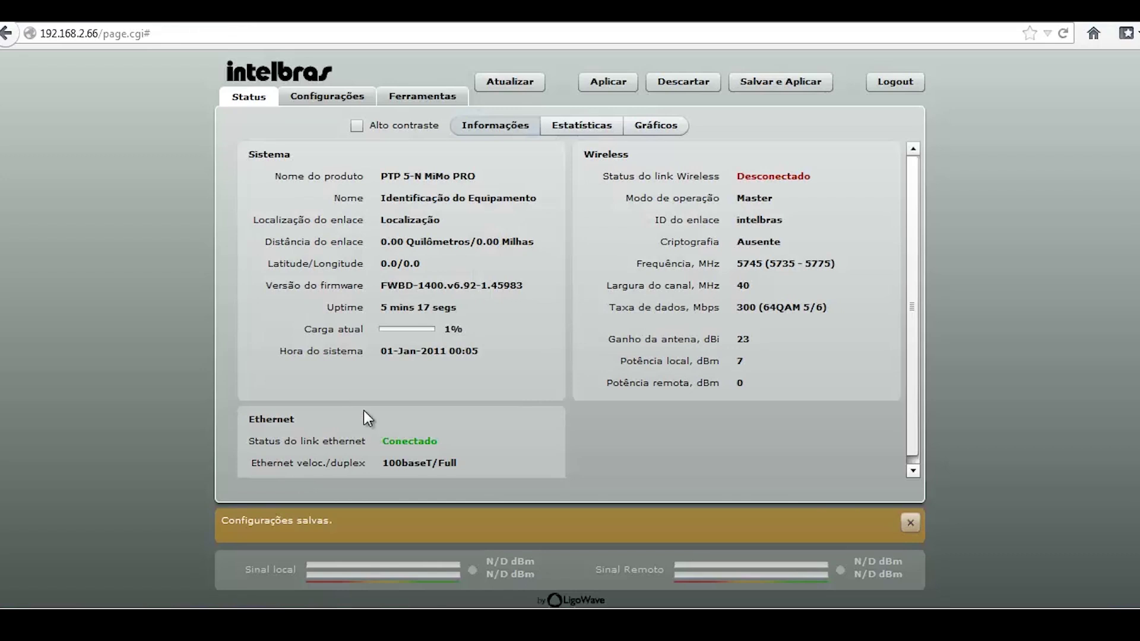
pyautogui.click(358, 126)
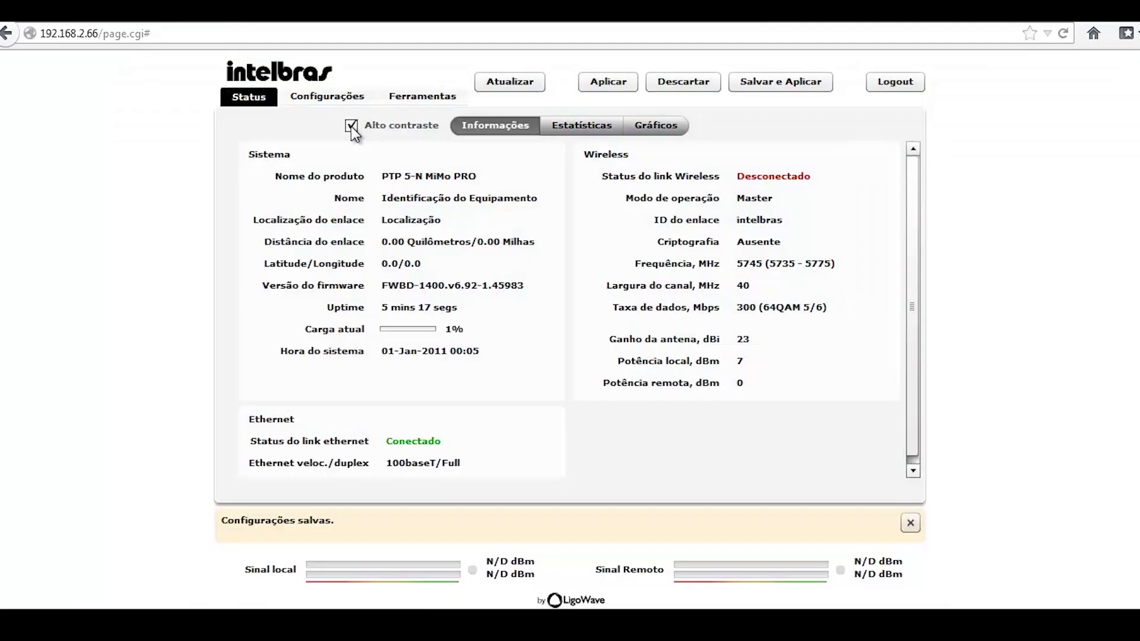
pyautogui.click(349, 125)
pyautogui.click(356, 125)
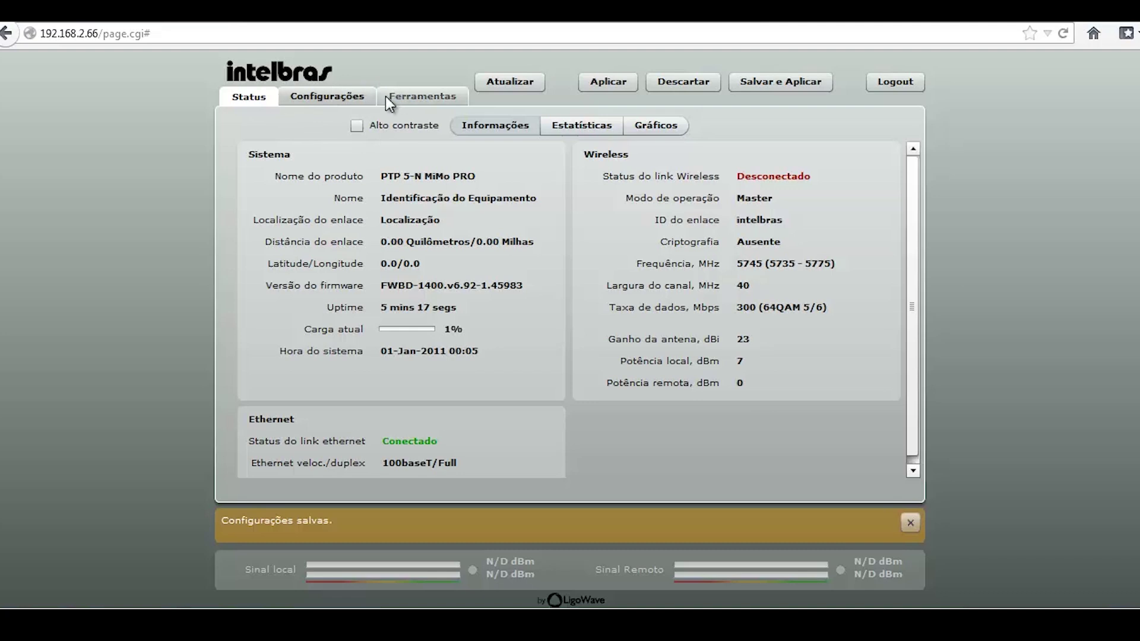
pyautogui.click(340, 96)
pyautogui.click(419, 98)
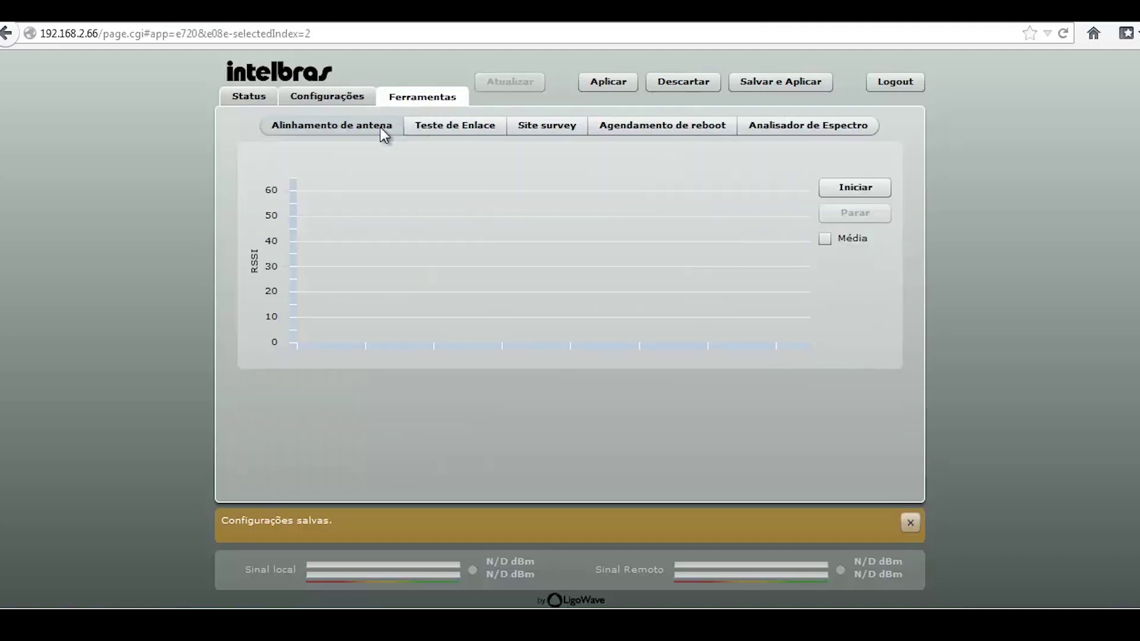
pyautogui.click(255, 96)
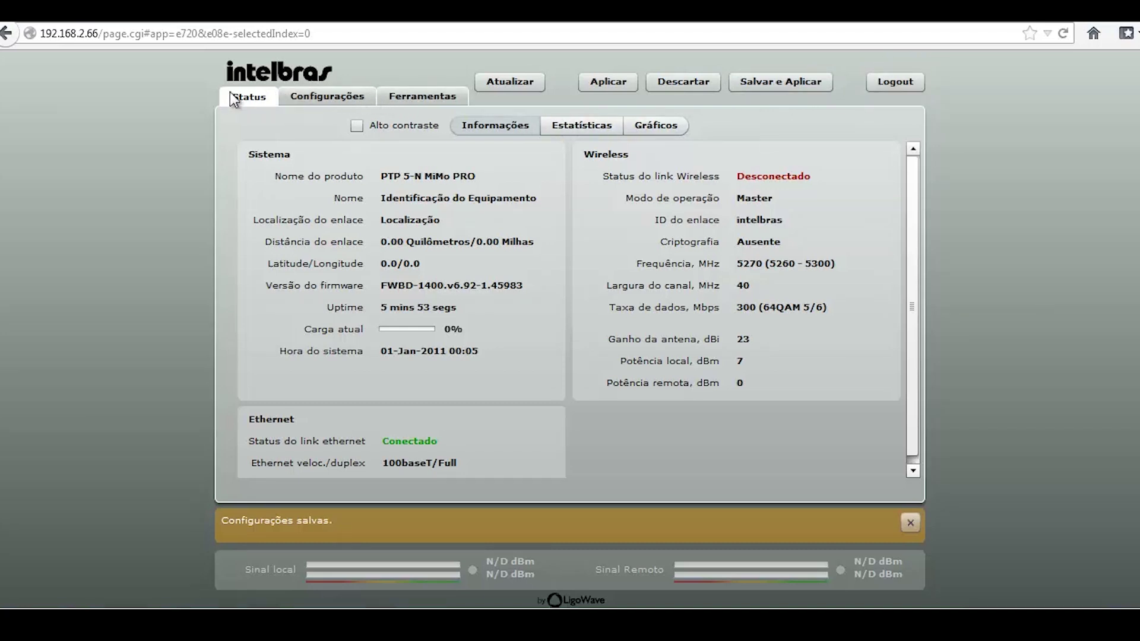
# Browse the Configurações, Status and alignment pages, ending on the network settings
pyautogui.click(291, 96)
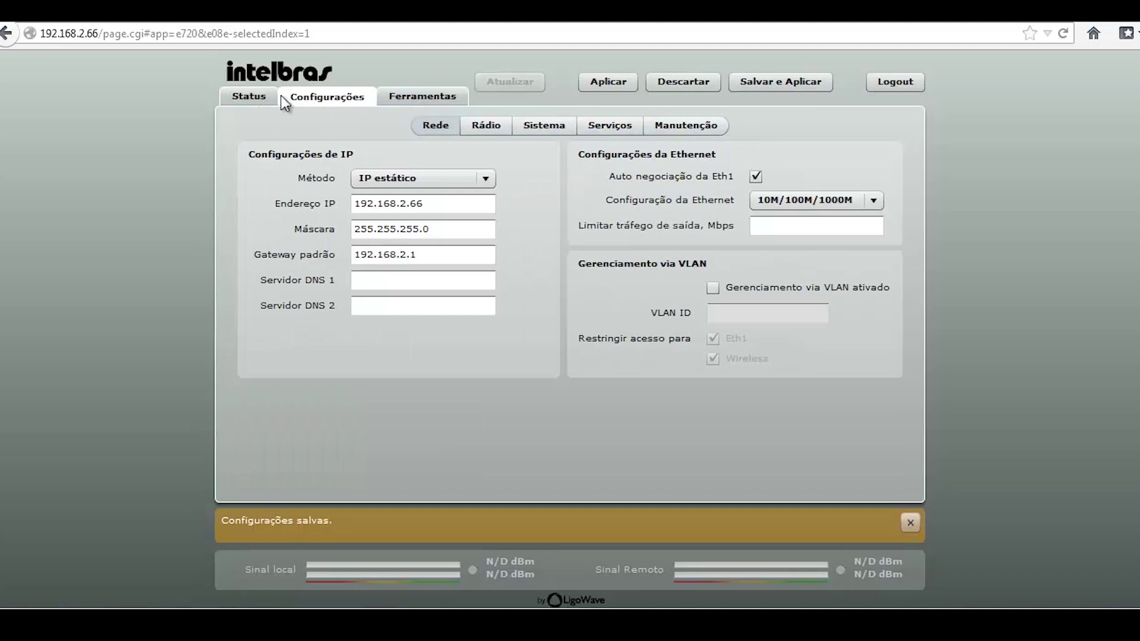
pyautogui.click(266, 97)
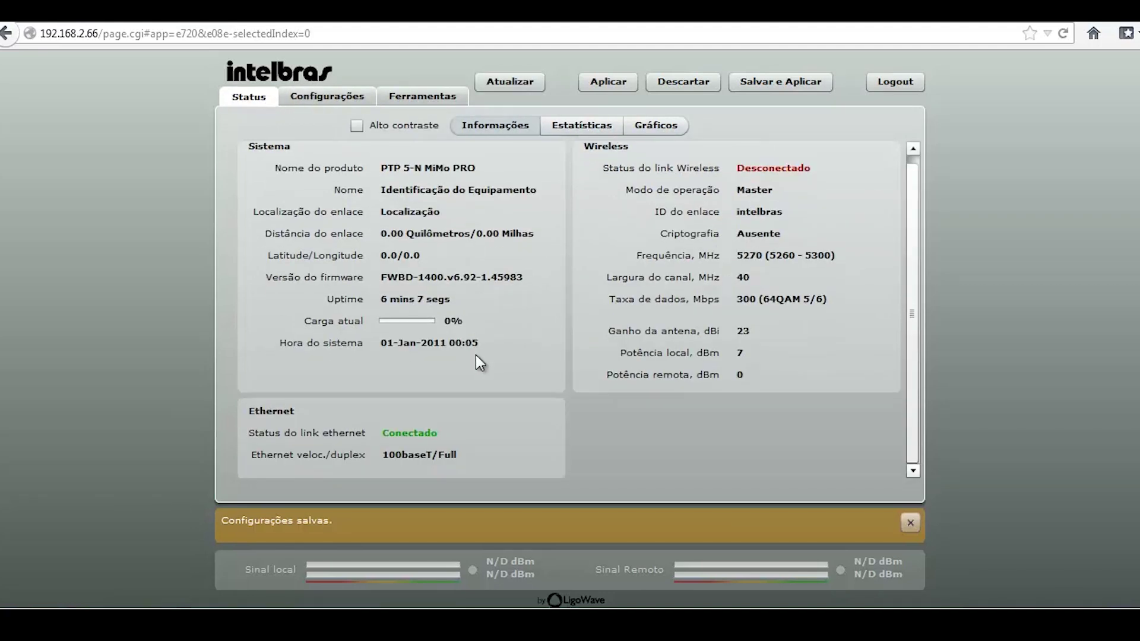
pyautogui.click(363, 97)
pyautogui.click(402, 101)
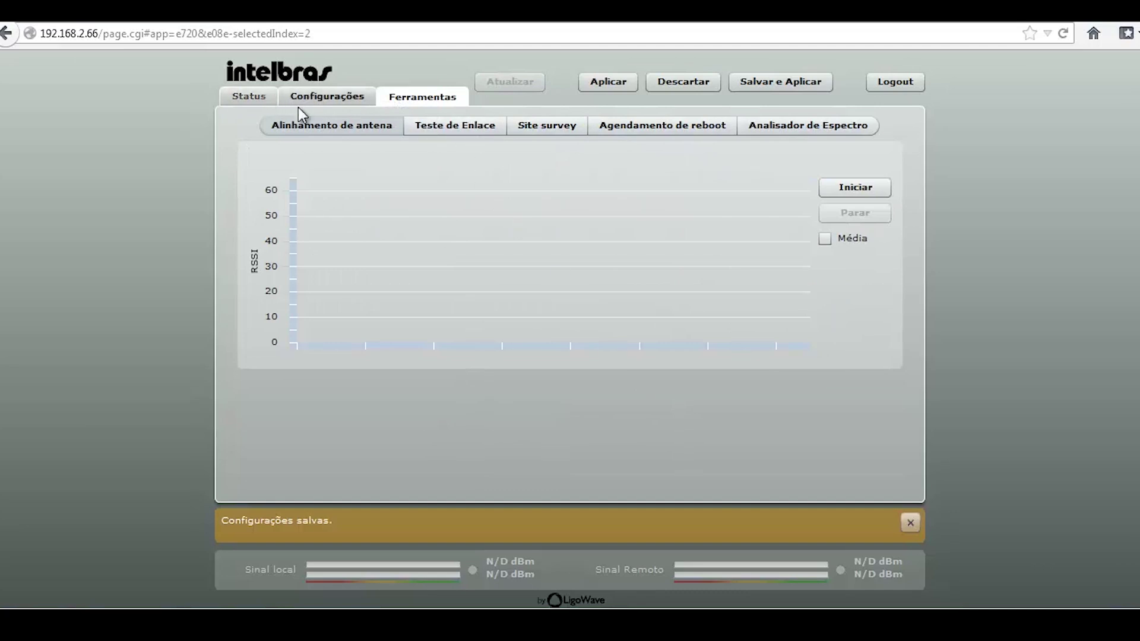
pyautogui.click(324, 100)
# Show the Serviços SNMP trap and SMTP settings and dismiss the settings-saved notice
pyautogui.click(484, 128)
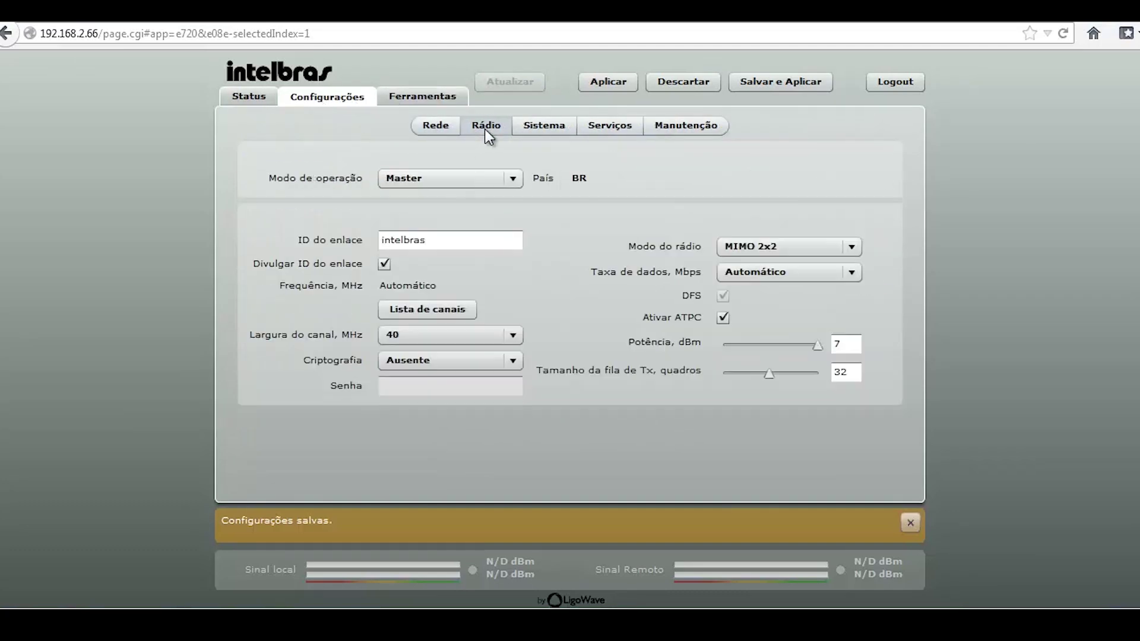
pyautogui.click(543, 129)
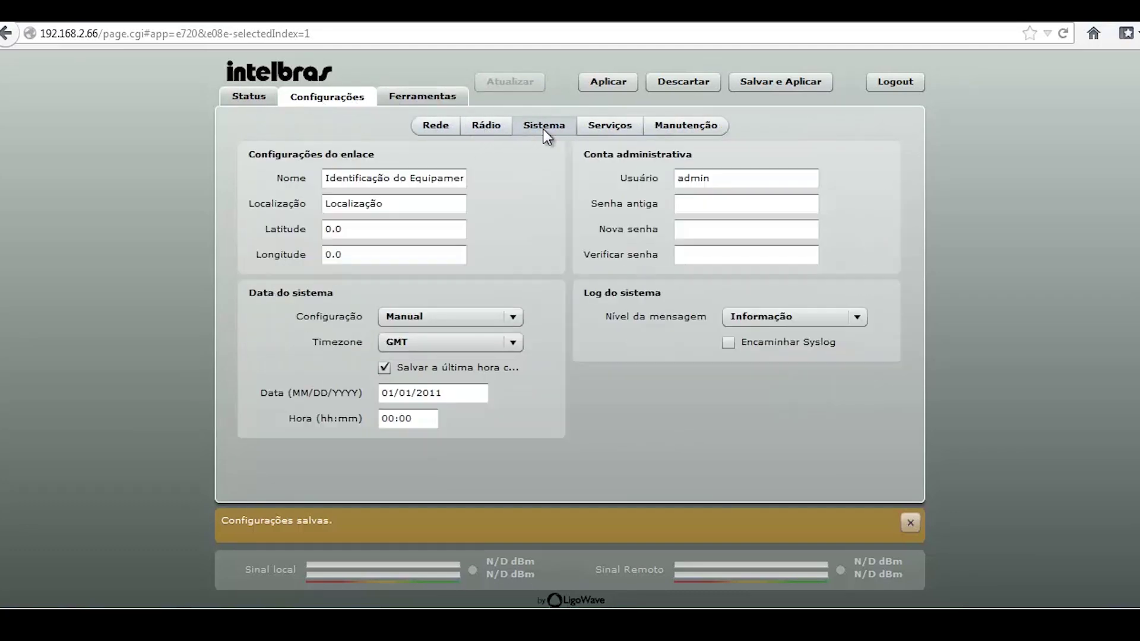
pyautogui.click(614, 125)
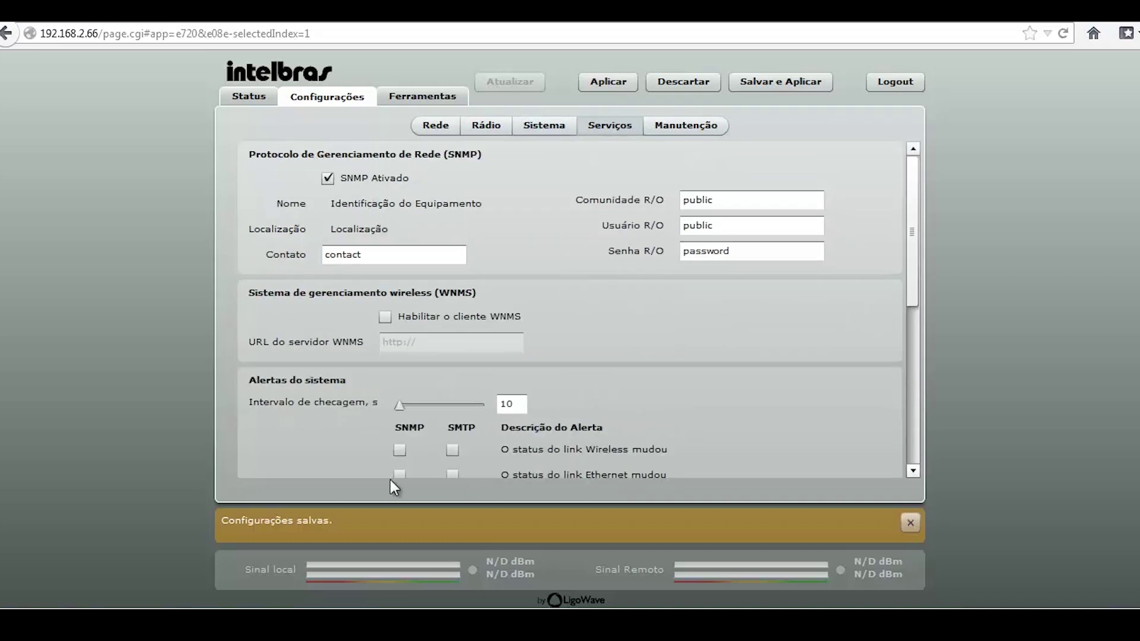
pyautogui.scroll(-6, 330, 449)
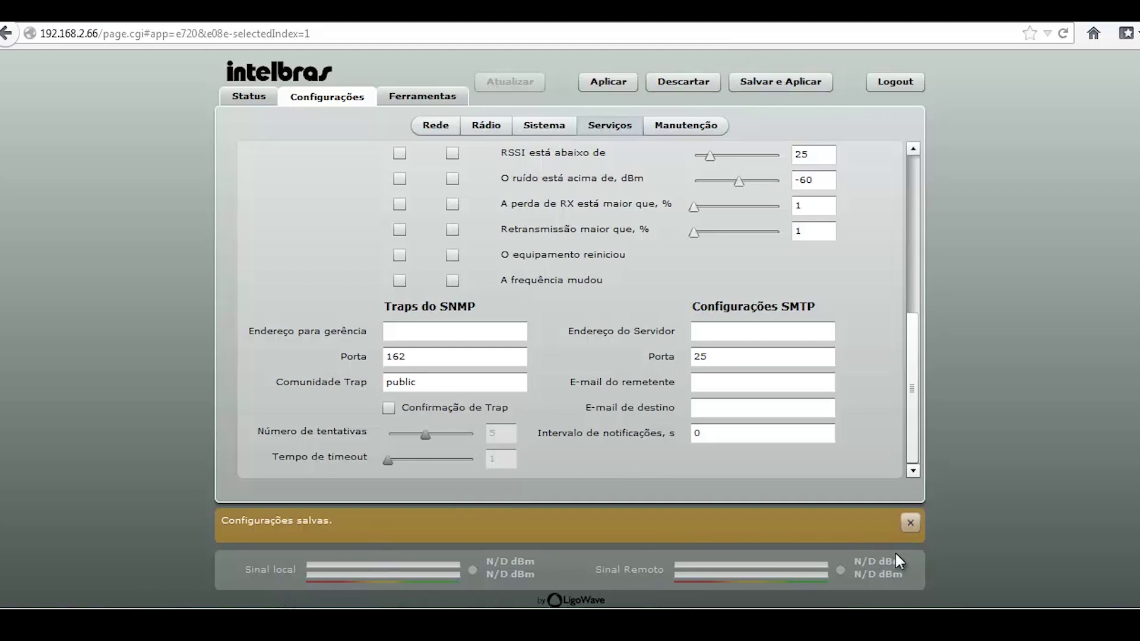
pyautogui.click(908, 524)
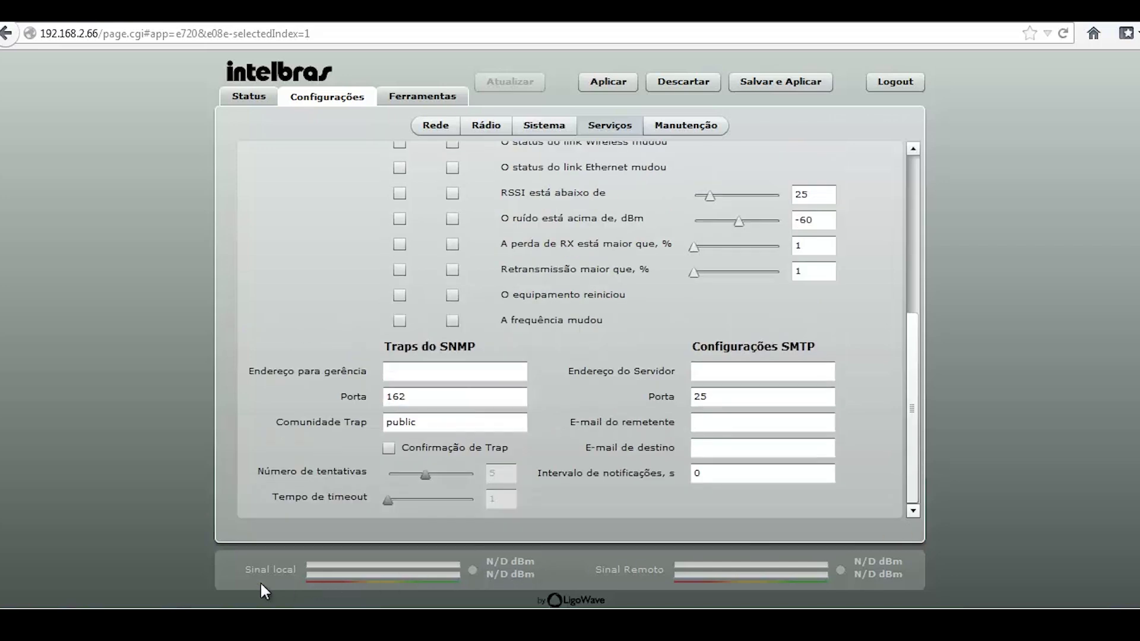
# Show the Status Informações page with wireless disconnected and Ethernet 100baseT/Full
pyautogui.click(249, 97)
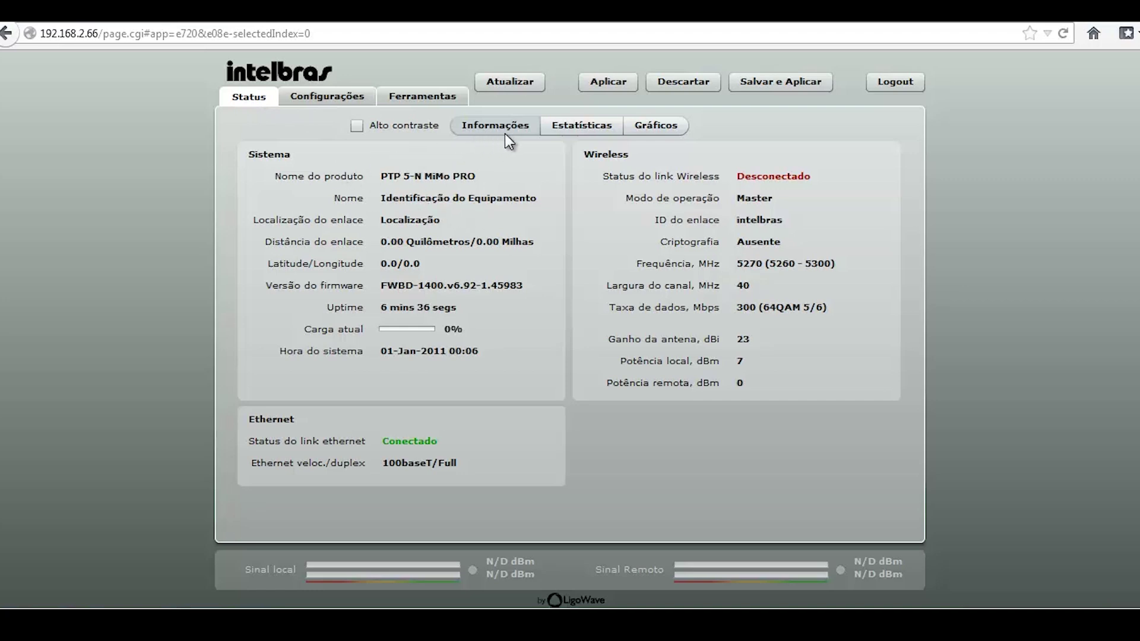
# Flip through the Status sub-tabs, ending on the Eth1 and Wireless statistics tables
pyautogui.click(557, 132)
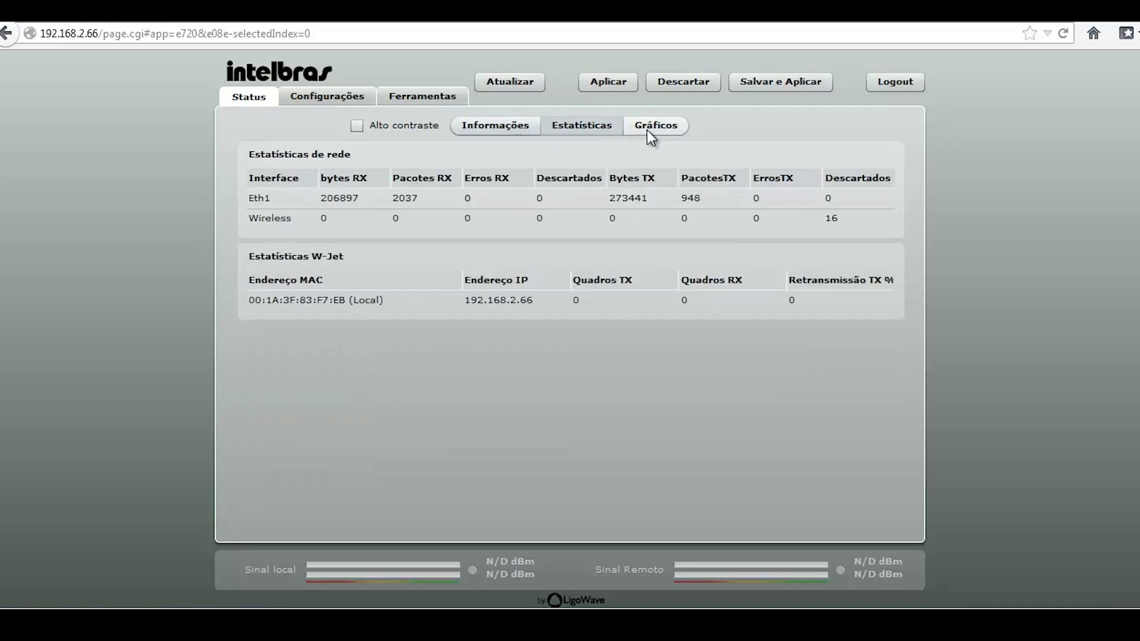
pyautogui.click(647, 129)
pyautogui.click(507, 129)
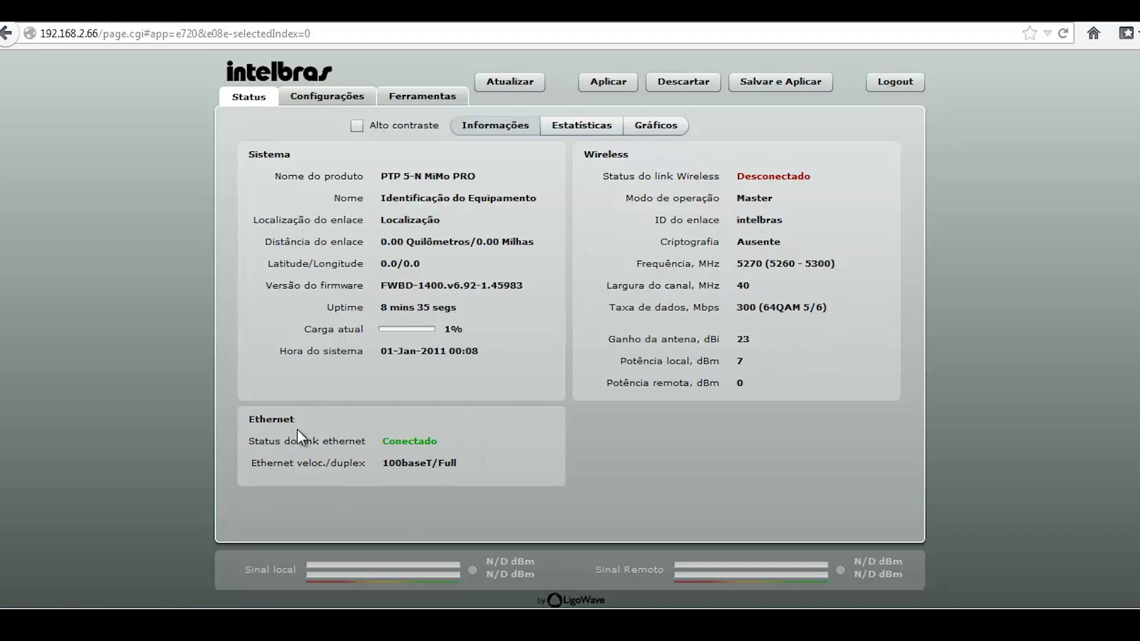
pyautogui.click(571, 126)
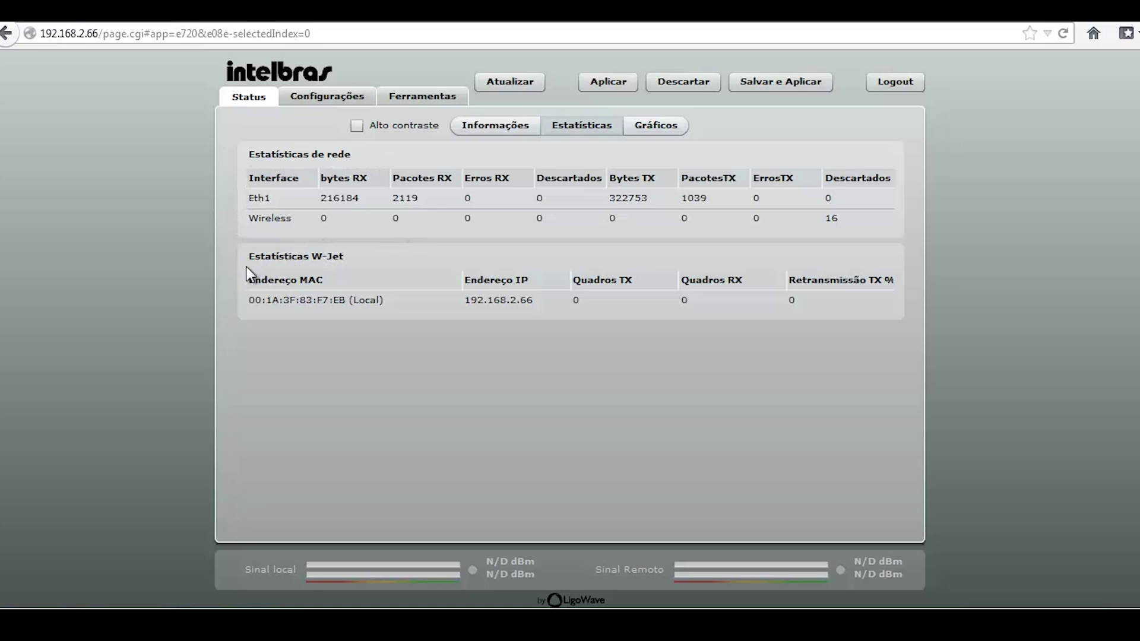
# In Gráficos, hide the default graphs and show RX/TX errors, traffic and CPU load
pyautogui.click(657, 129)
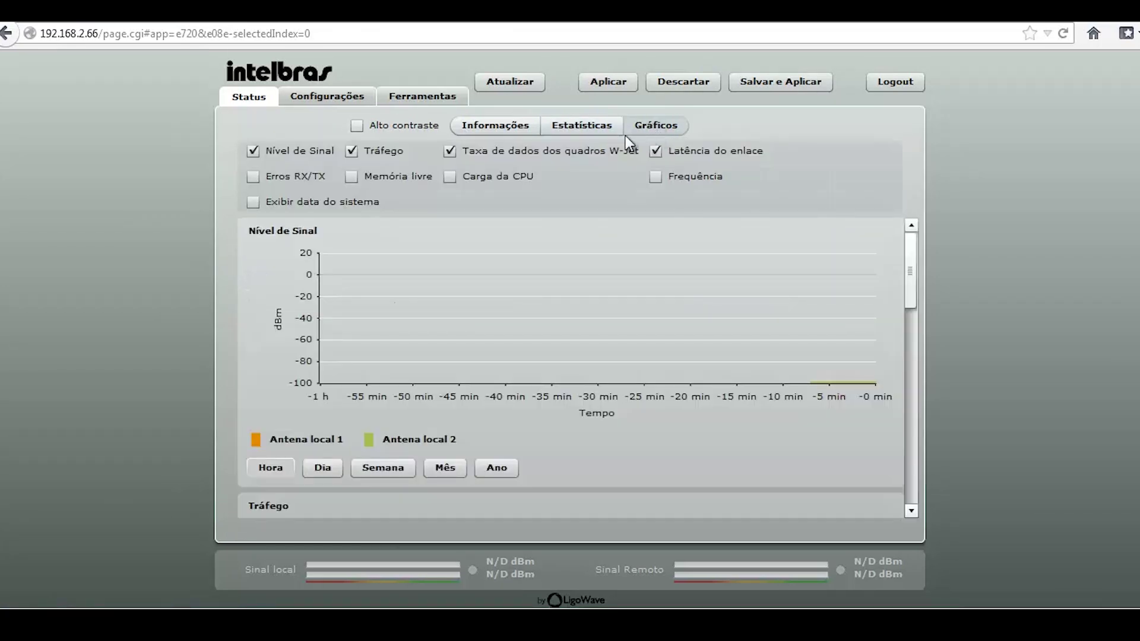
pyautogui.click(455, 154)
pyautogui.click(359, 149)
pyautogui.click(656, 151)
pyautogui.click(253, 150)
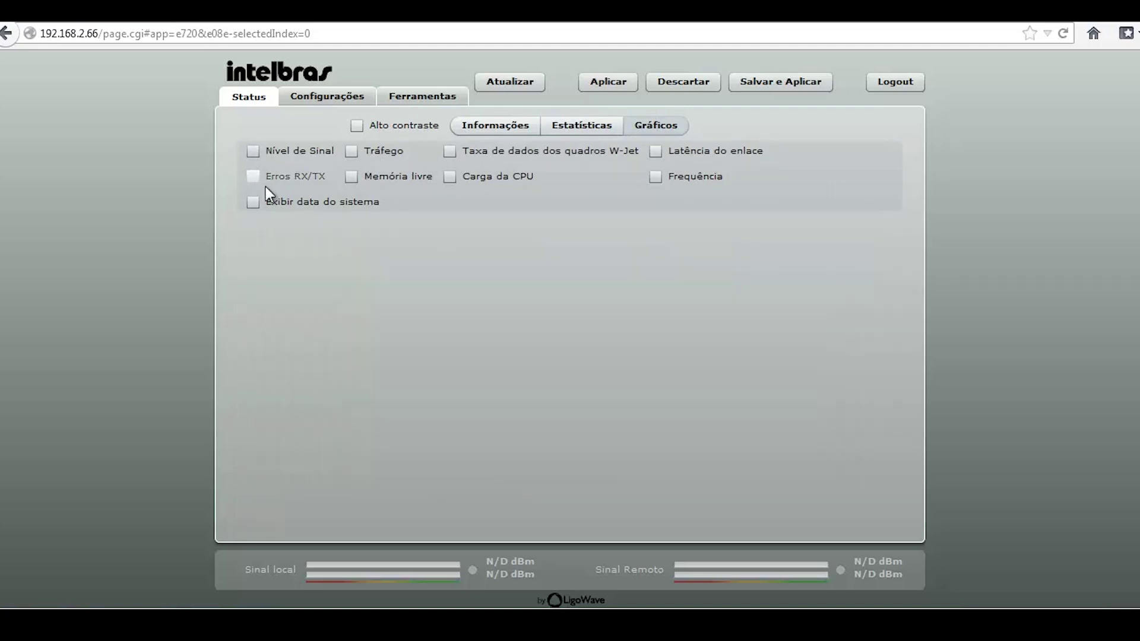
pyautogui.click(255, 177)
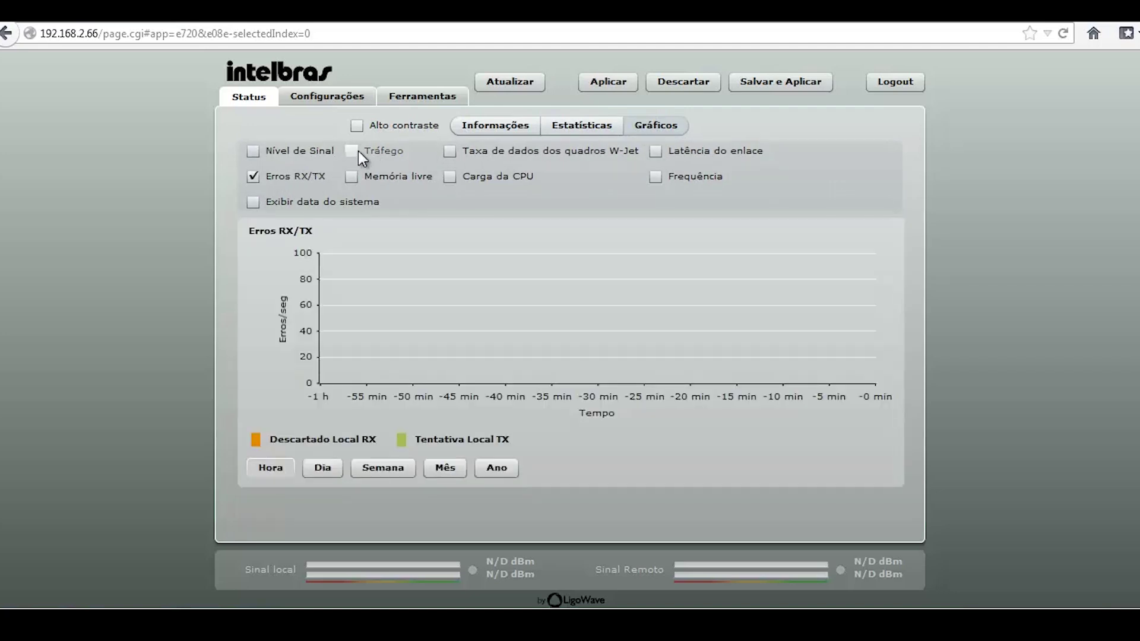
pyautogui.click(358, 151)
pyautogui.click(447, 172)
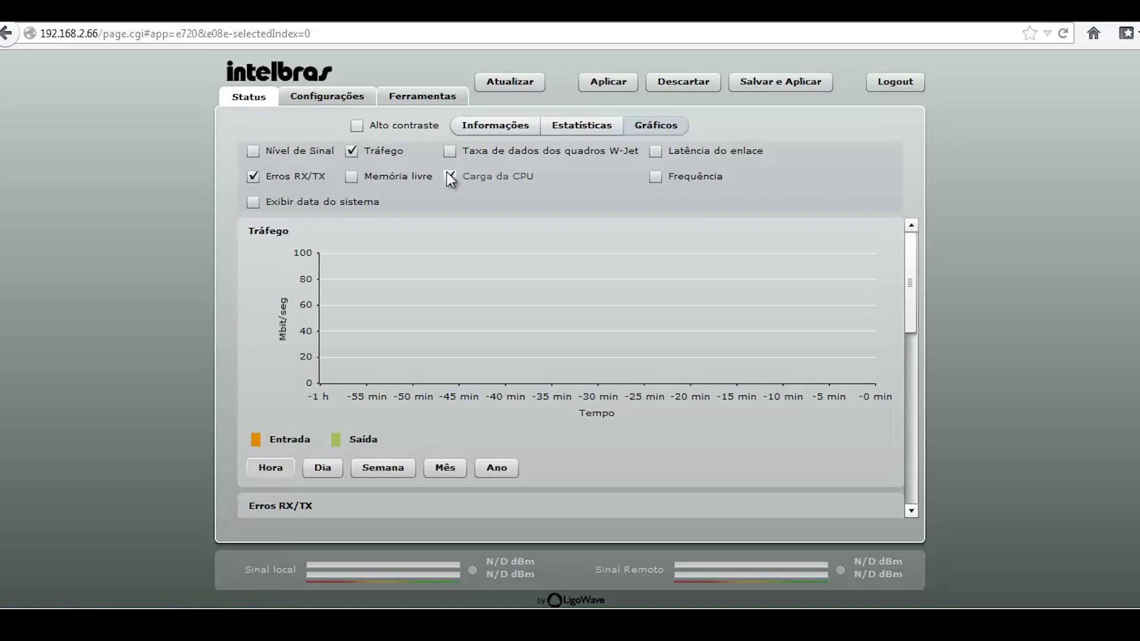
# Leave only the signal level graph visible, then return to Informações
pyautogui.moveTo(908, 285); pyautogui.dragTo(764, 198)
pyautogui.click(253, 151)
pyautogui.click(351, 151)
pyautogui.click(450, 177)
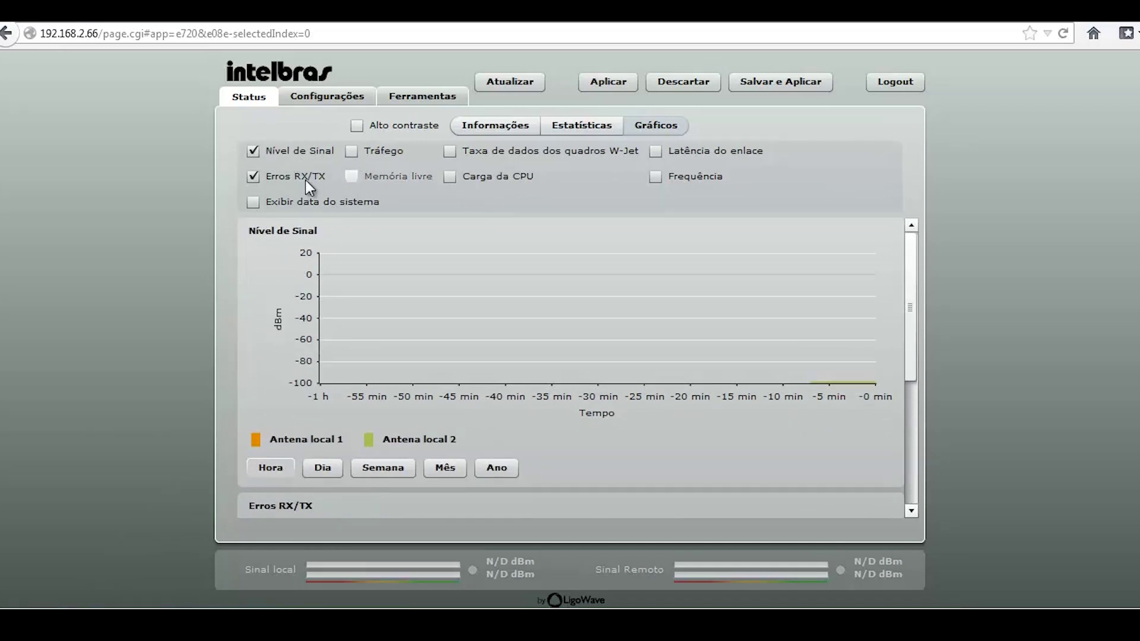
pyautogui.click(262, 178)
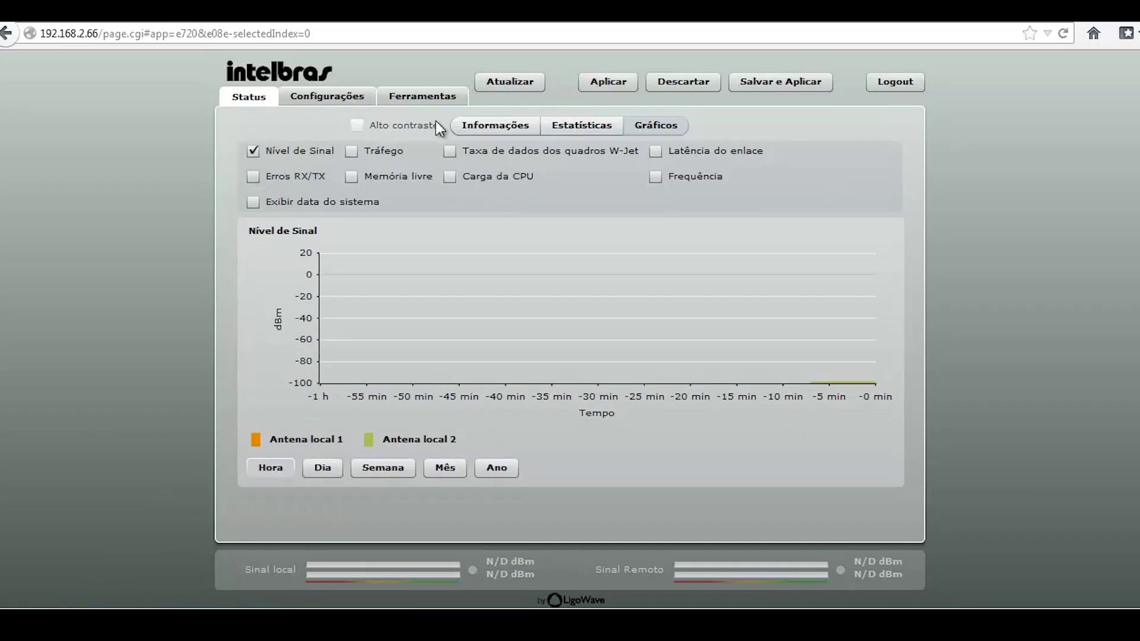
pyautogui.click(488, 126)
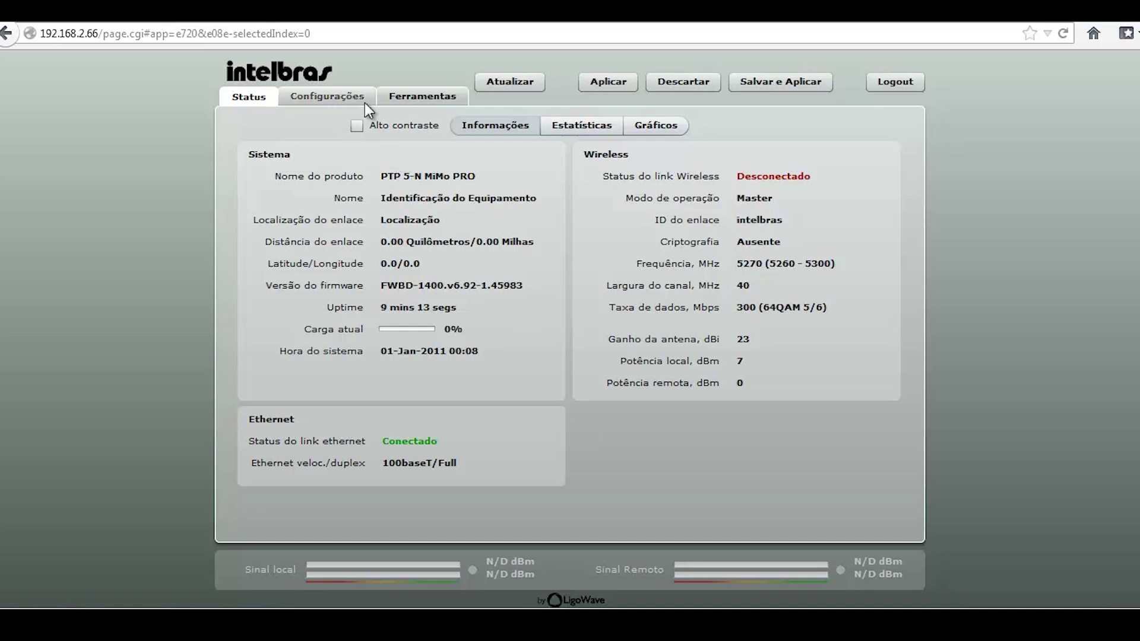
# Open Configurações > Rede showing static IP 192.168.2.66, mask 255.255.255.0, gateway 192.168.2.1
pyautogui.click(339, 99)
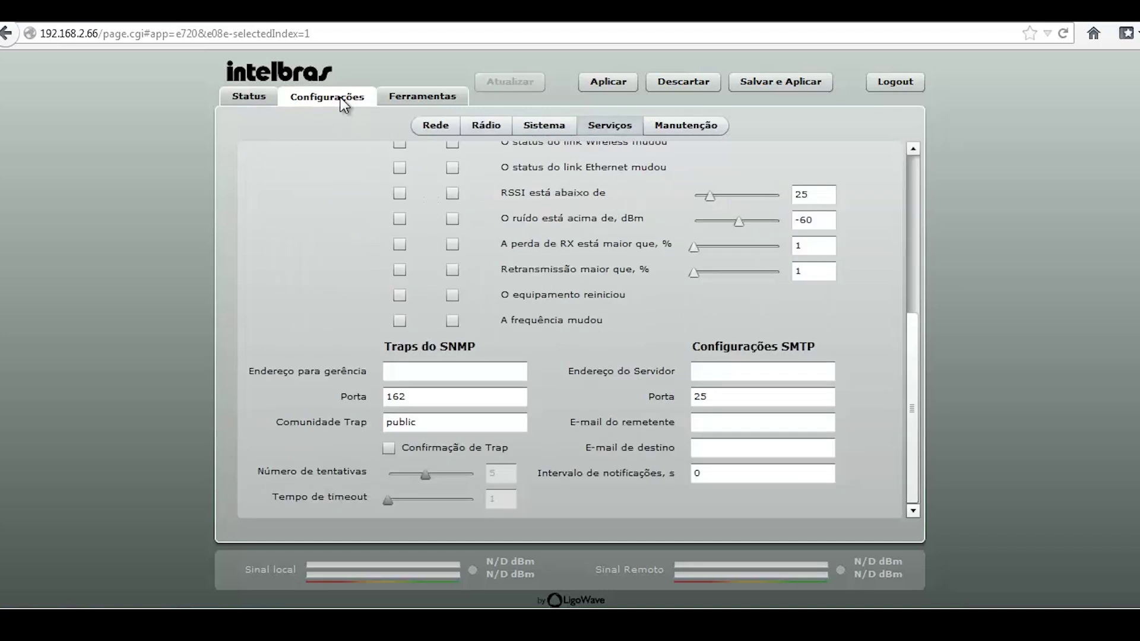
pyautogui.click(424, 123)
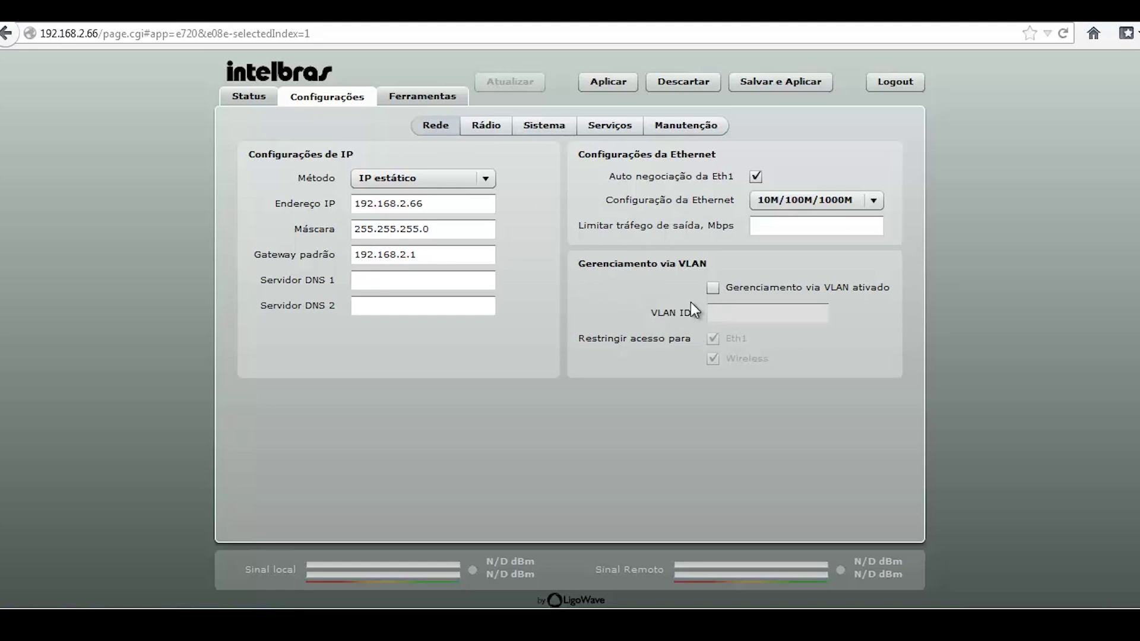
# Review the Rádio settings, then the Sistema page with GMT timezone and date 01/01/2011
pyautogui.click(485, 131)
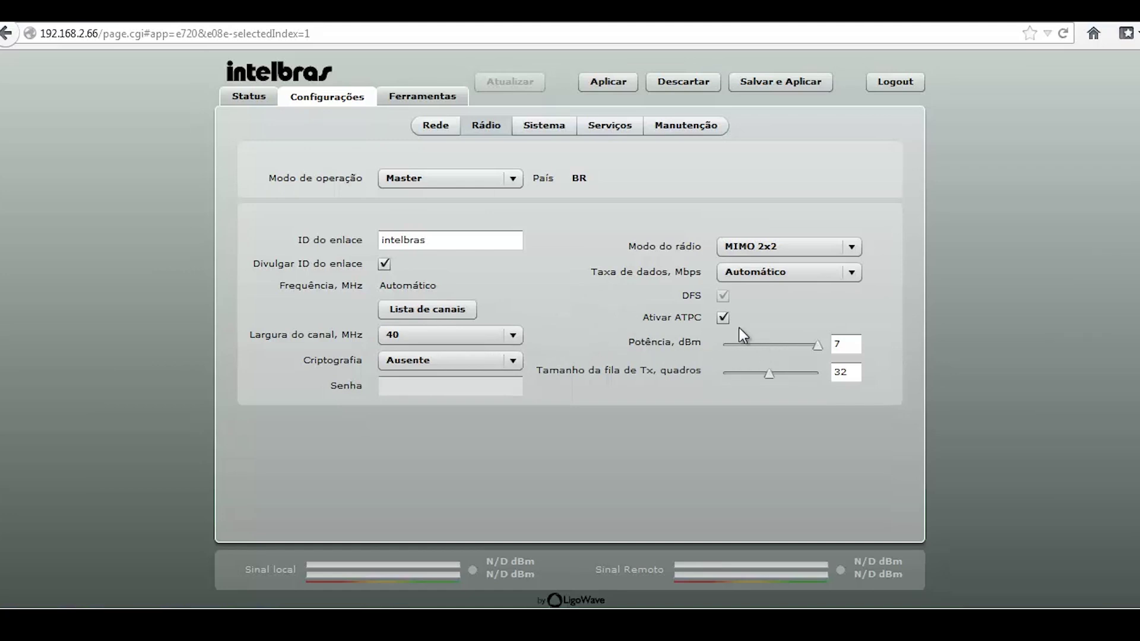
pyautogui.click(545, 139)
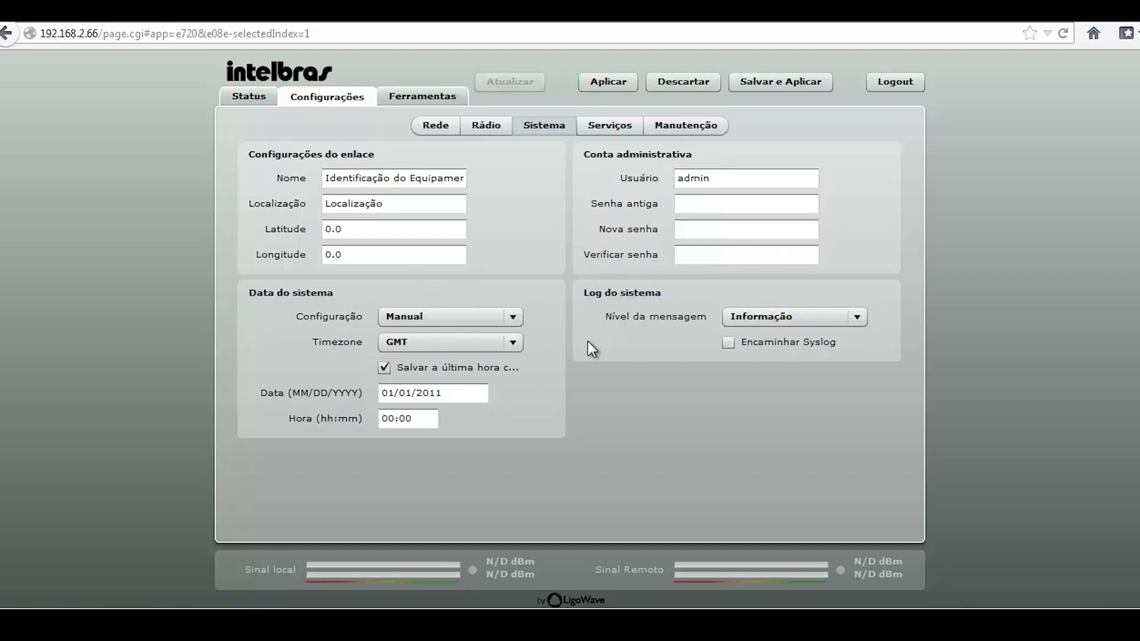
# Review the SNMP/SMTP services, then open Manutenção showing firmware FWBD-1400.v6.92-1.45983
pyautogui.click(587, 130)
pyautogui.scroll(10, 475, 230)
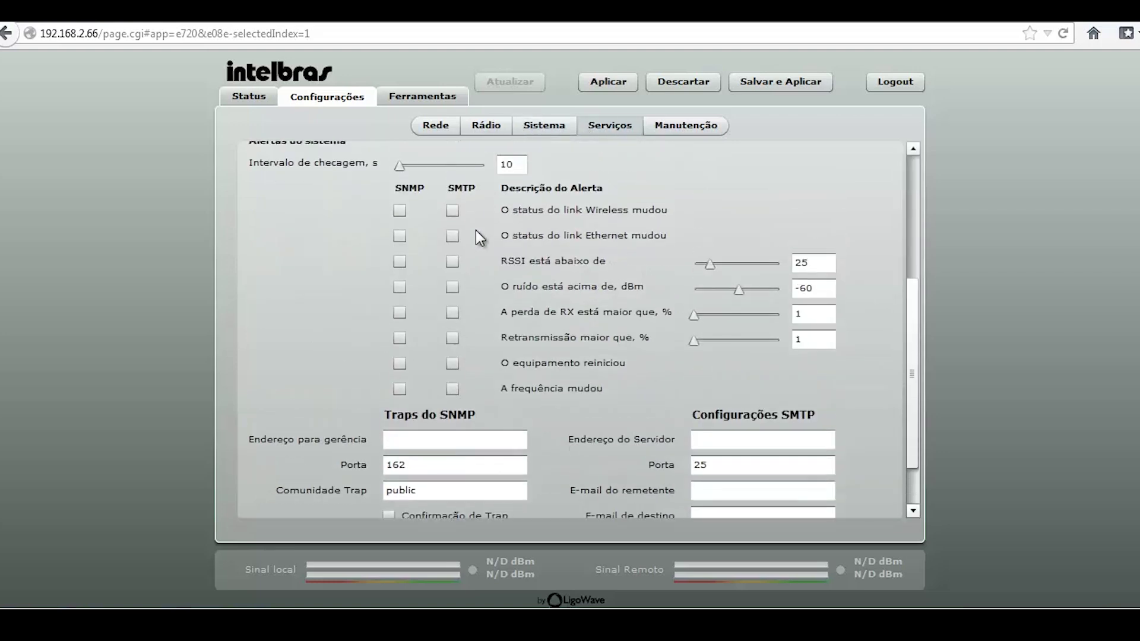
pyautogui.scroll(1, 476, 231)
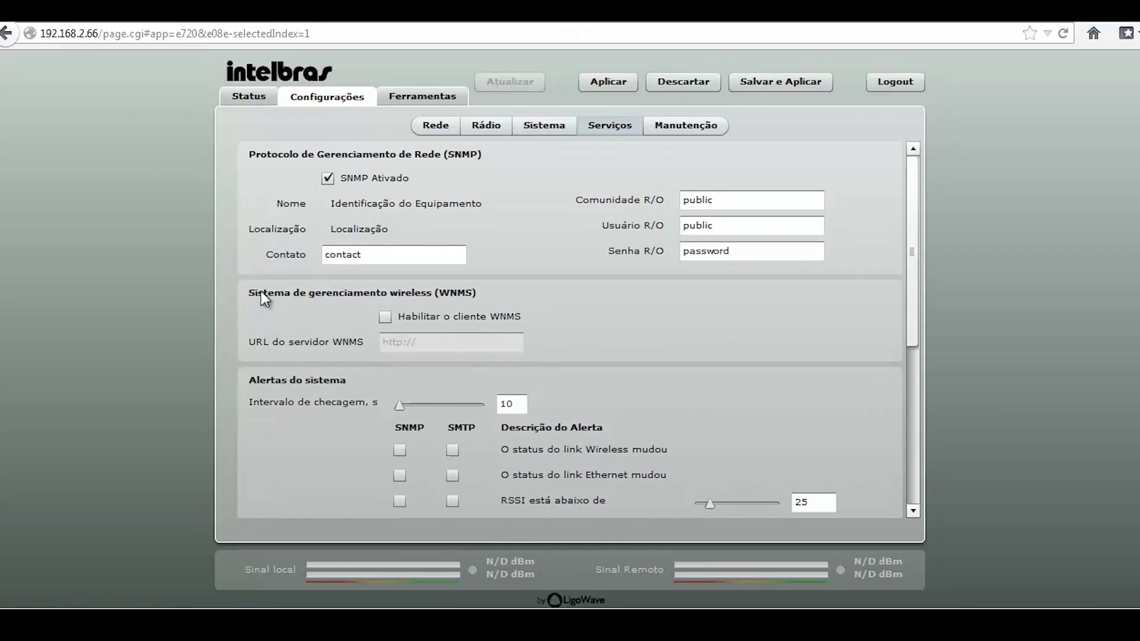
pyautogui.scroll(-5, 247, 364)
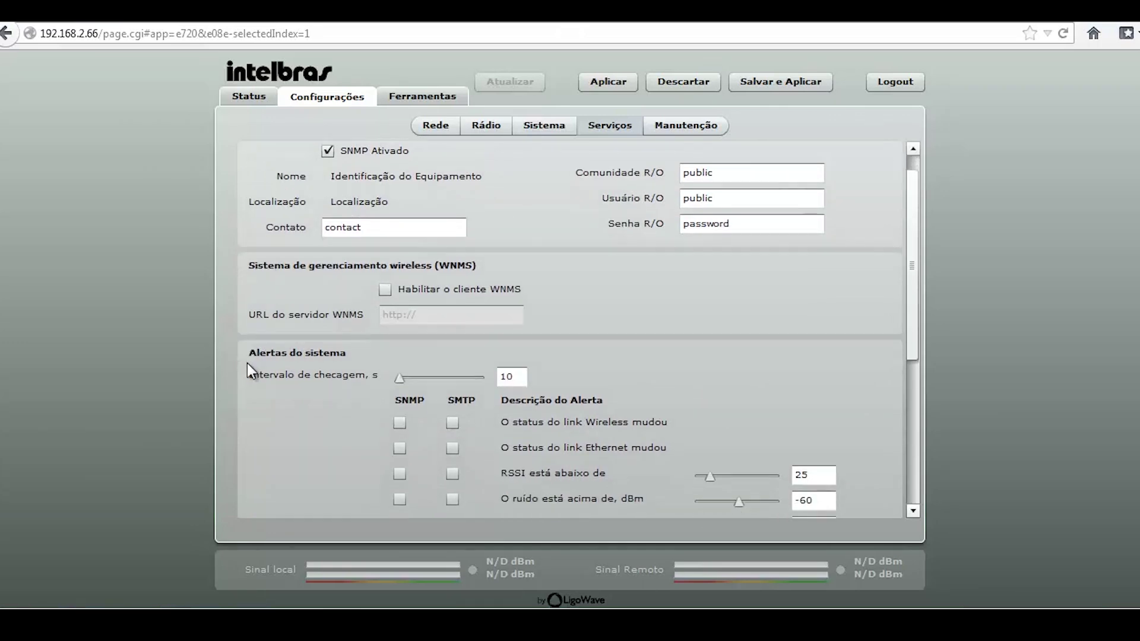
pyautogui.scroll(-1, 247, 364)
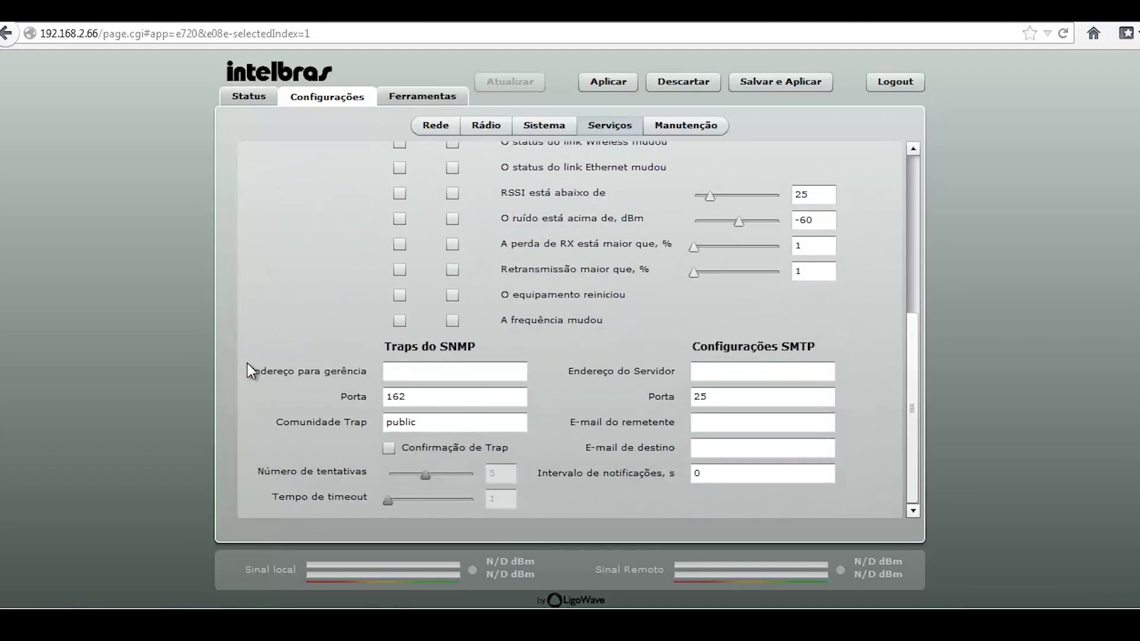
pyautogui.scroll(2, 247, 364)
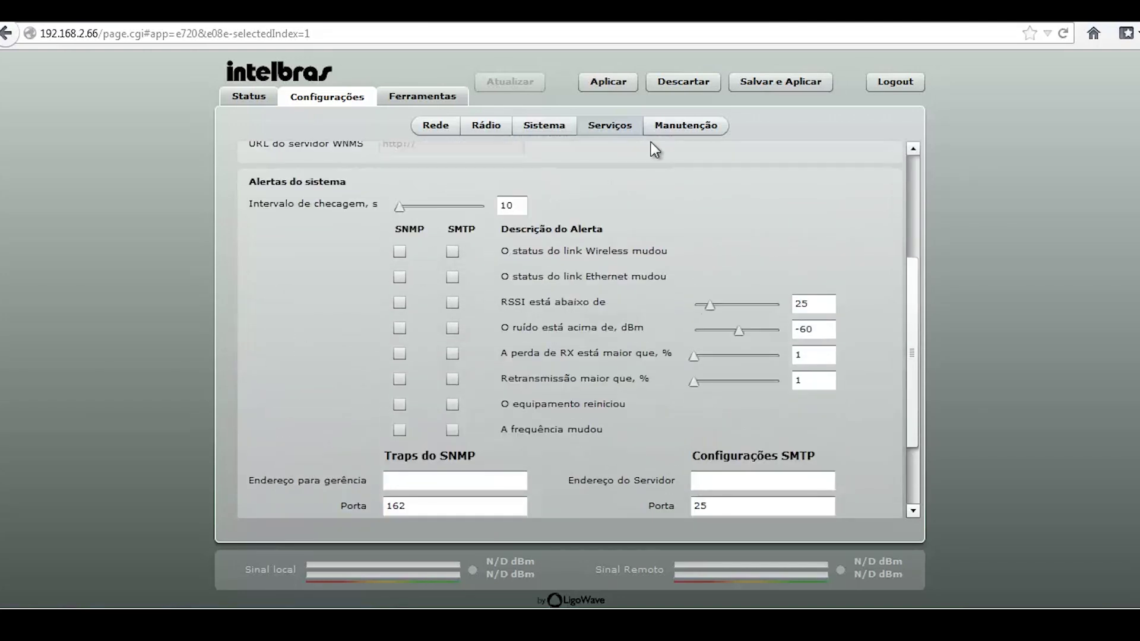
pyautogui.click(666, 132)
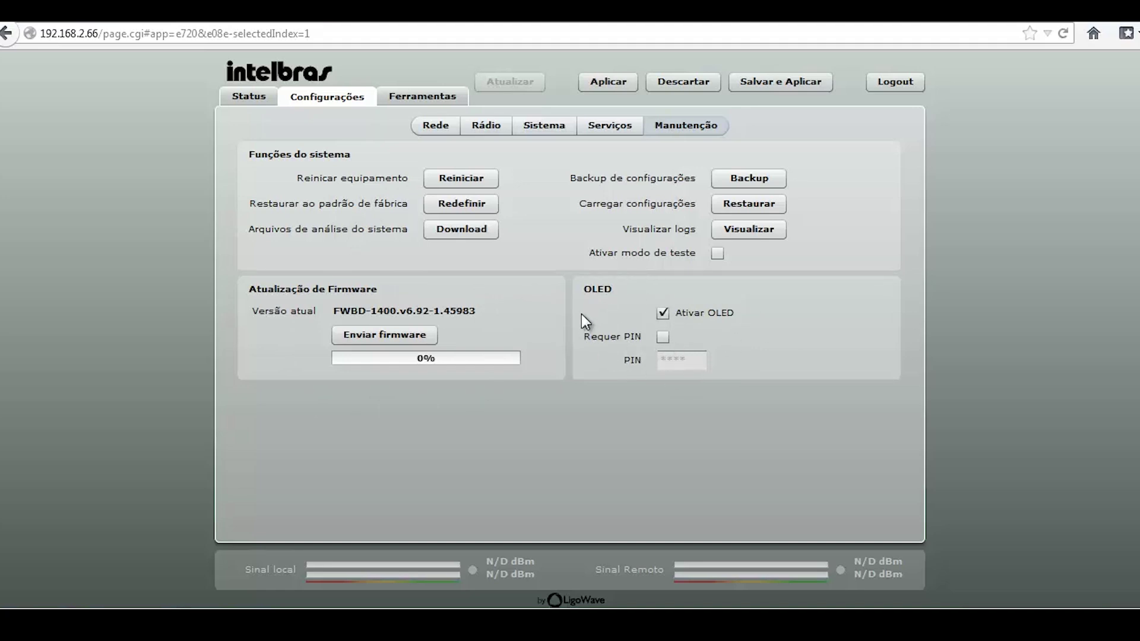
# Open Ferramentas to the Alinhamento de antena page with its empty RSSI chart
pyautogui.click(409, 98)
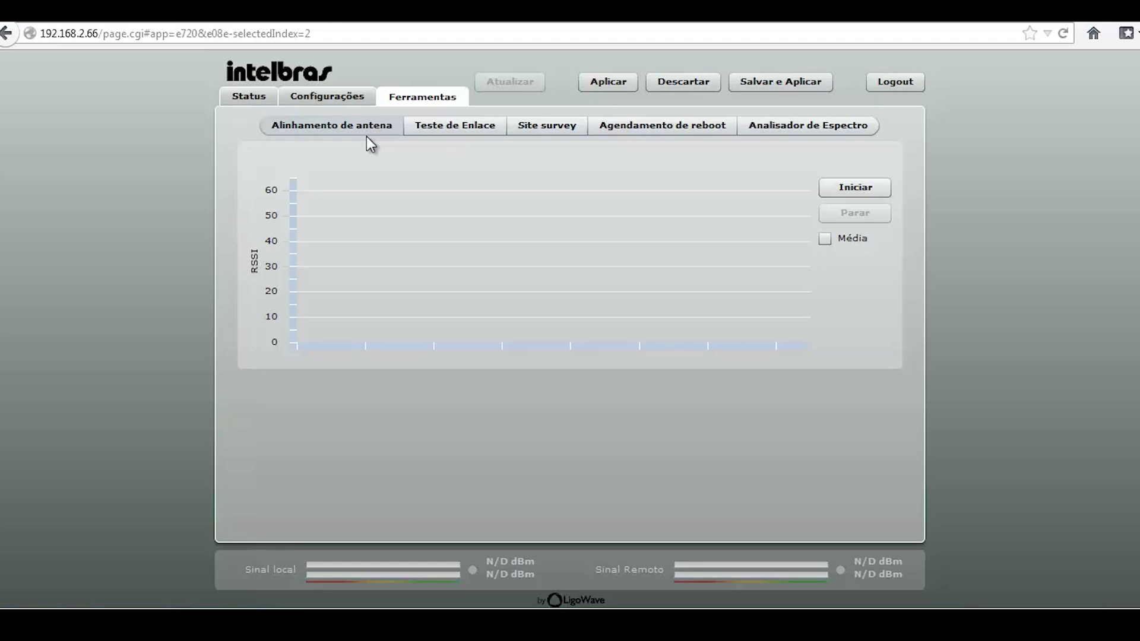
# Review the link test results, then let the site survey also list non-W-Jet access points
pyautogui.click(457, 129)
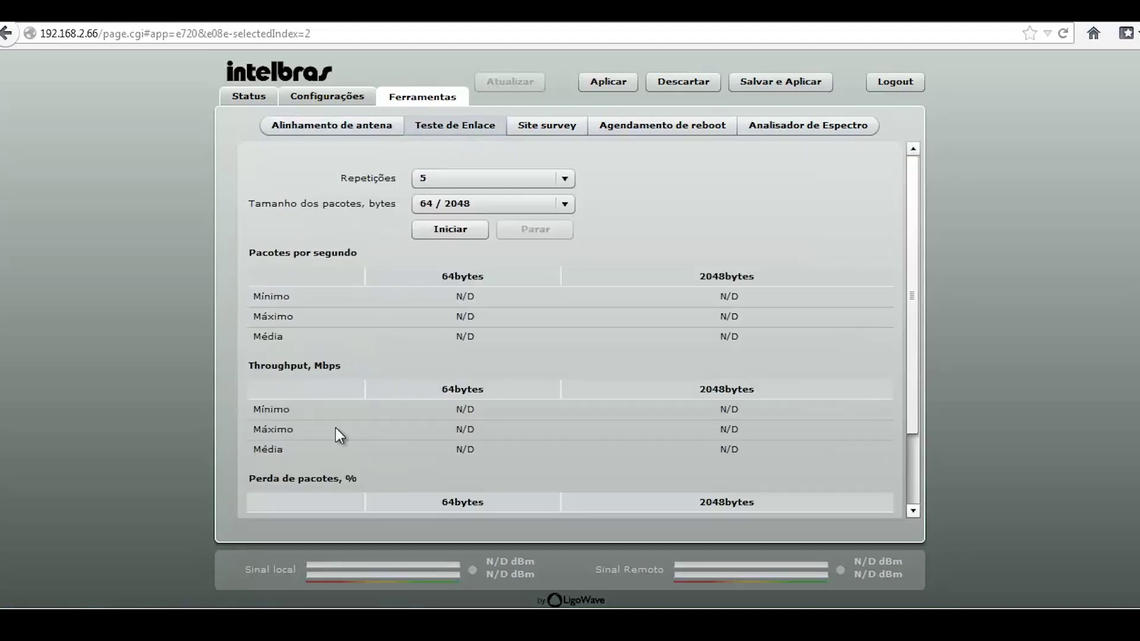
pyautogui.scroll(-2, 377, 431)
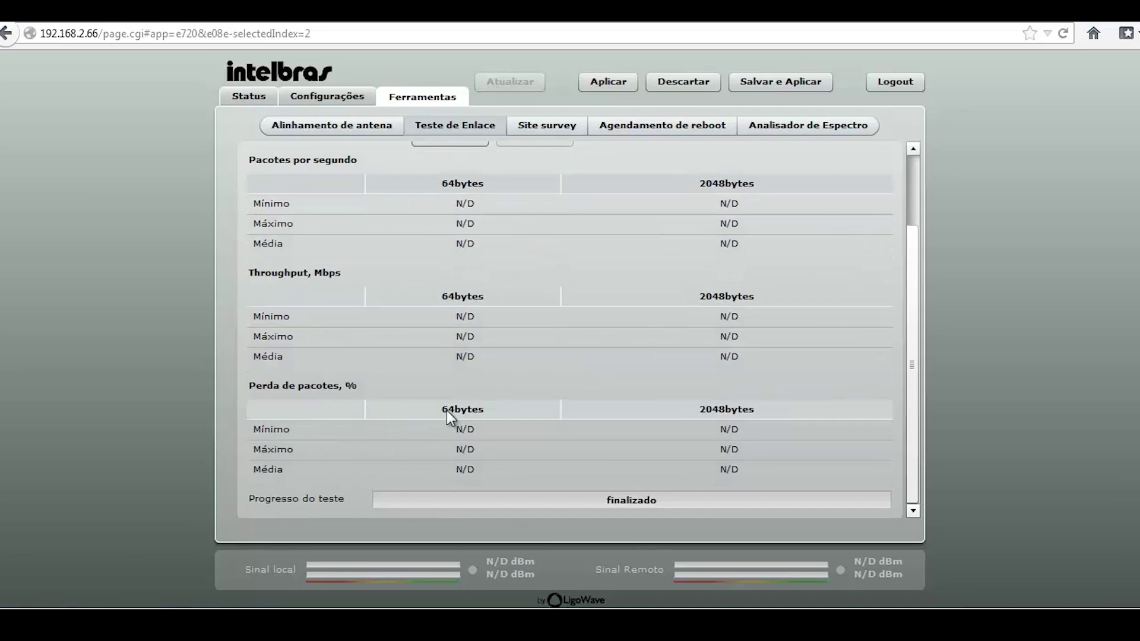
pyautogui.click(562, 130)
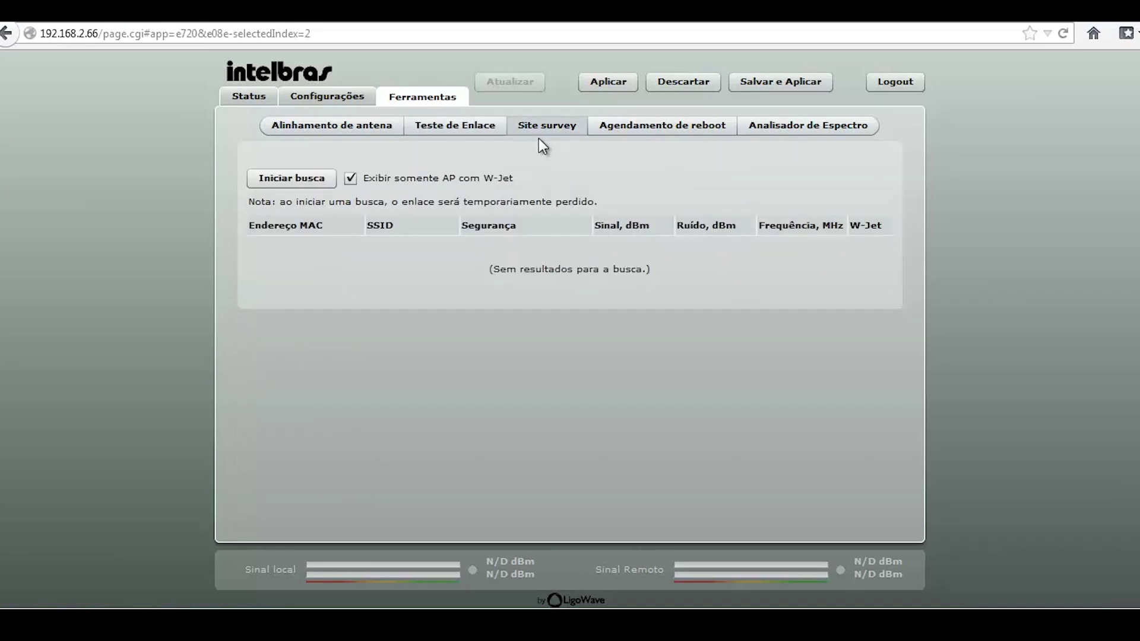
pyautogui.click(348, 180)
pyautogui.click(662, 127)
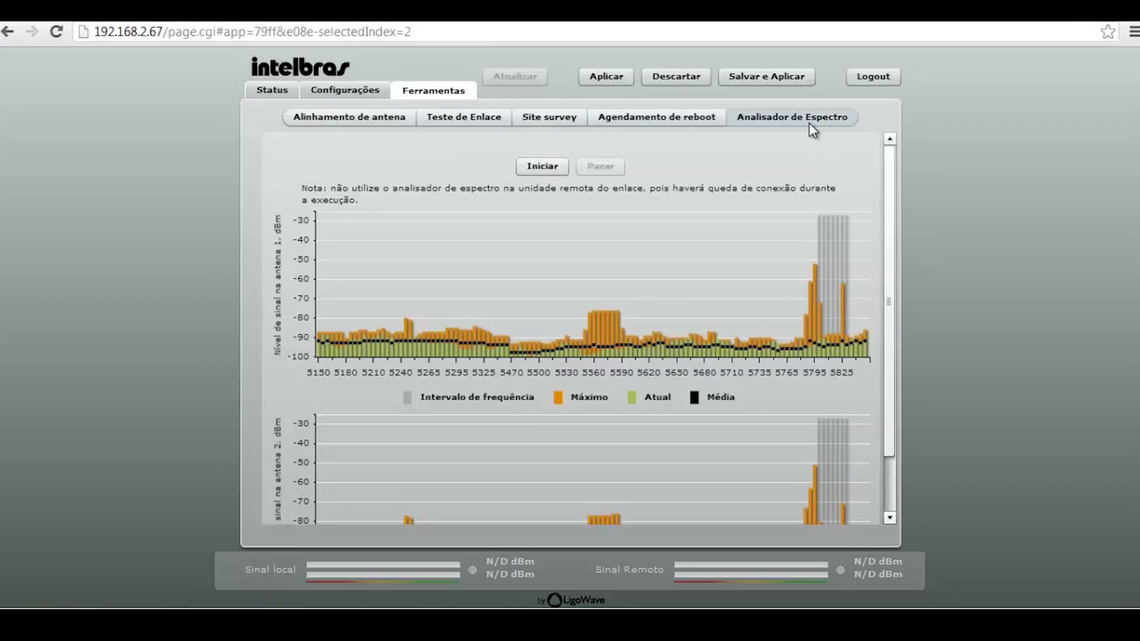
# Start the spectrum scan and read the warning about scanning the remote unit
pyautogui.click(529, 165)
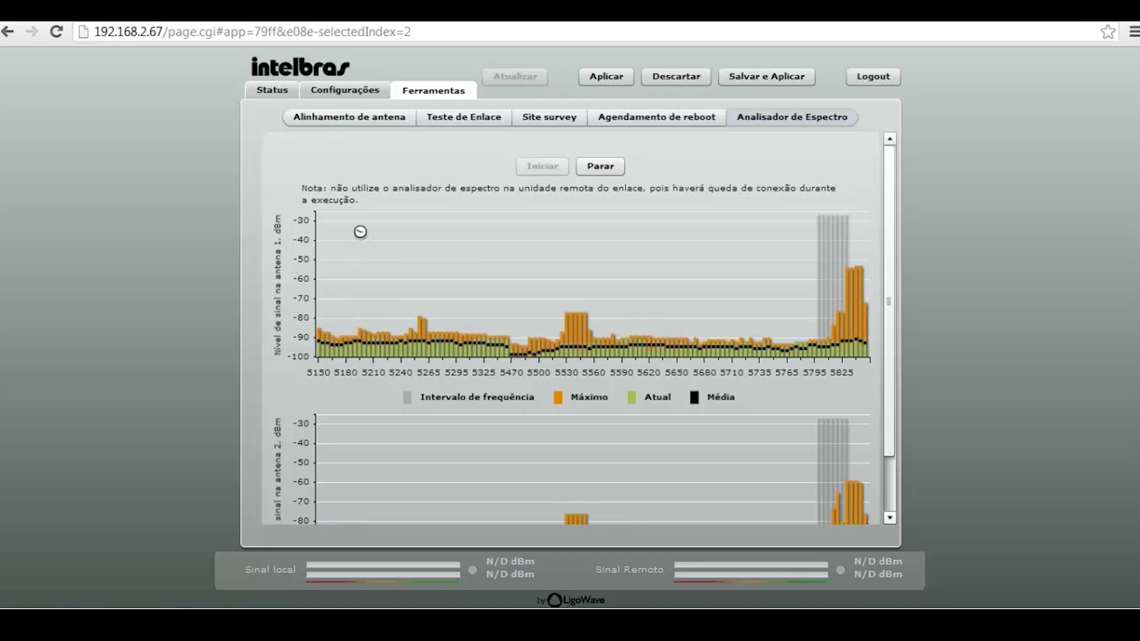
pyautogui.moveTo(326, 190); pyautogui.dragTo(783, 200)
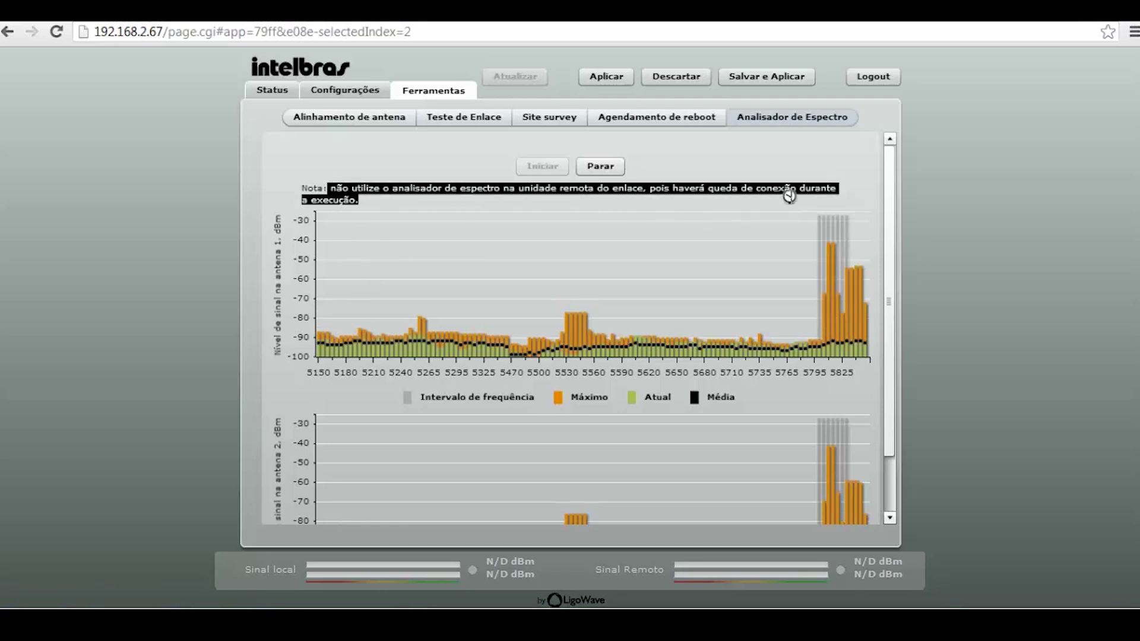
pyautogui.click(395, 202)
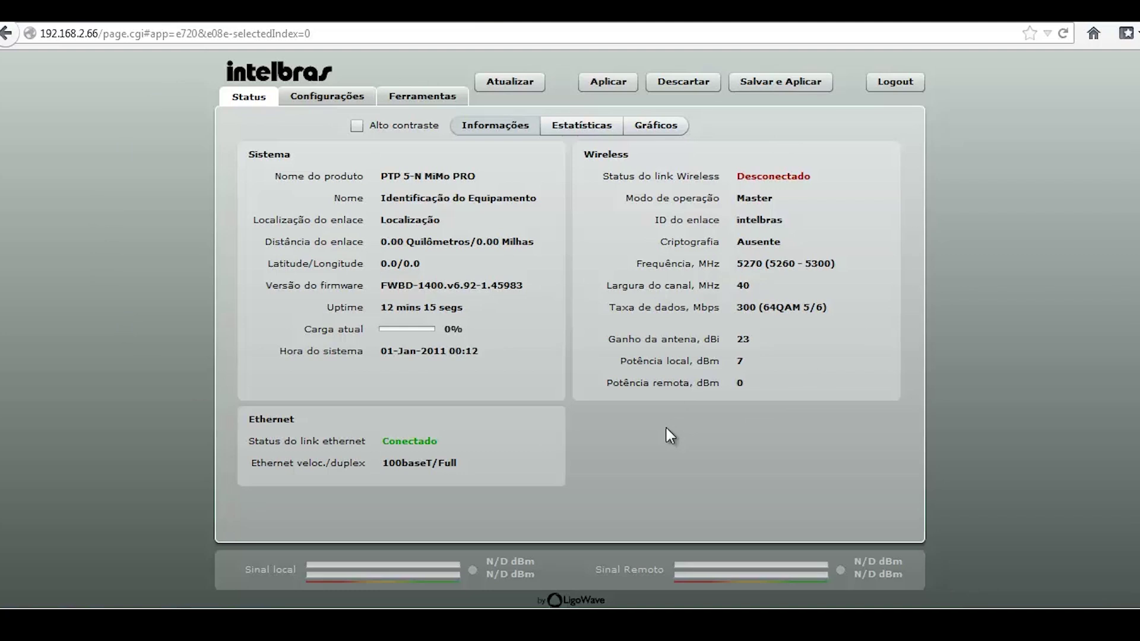
# Go to Configurações > Rede to see static IP 192.168.2.66, mask 255.255.255.0, gateway 192.168.2.1
pyautogui.click(422, 96)
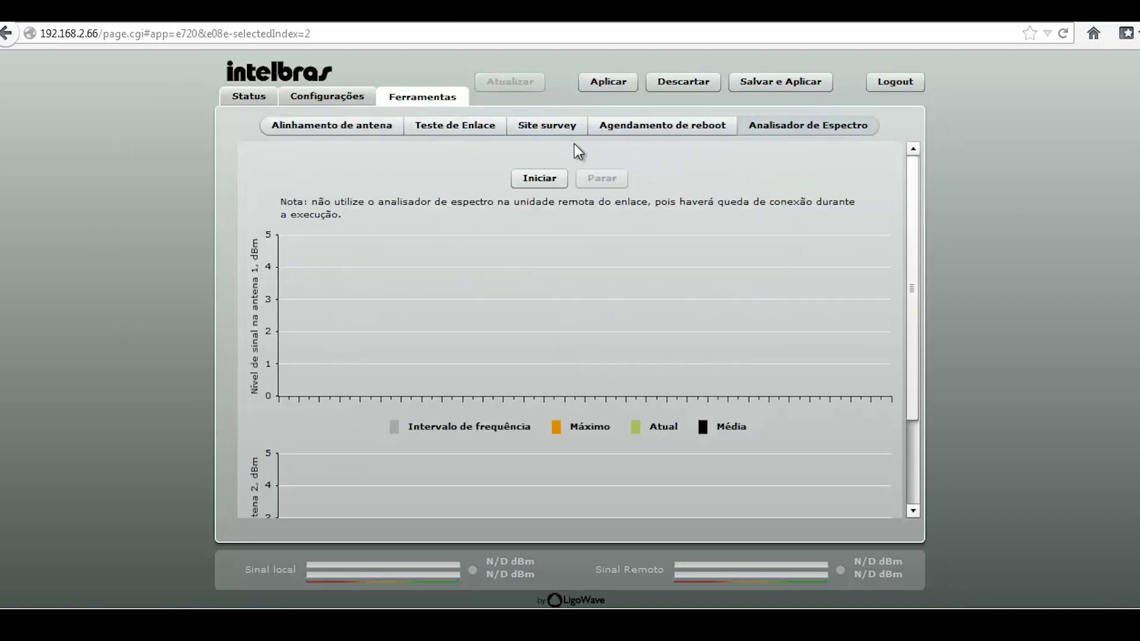
pyautogui.click(247, 98)
pyautogui.click(334, 101)
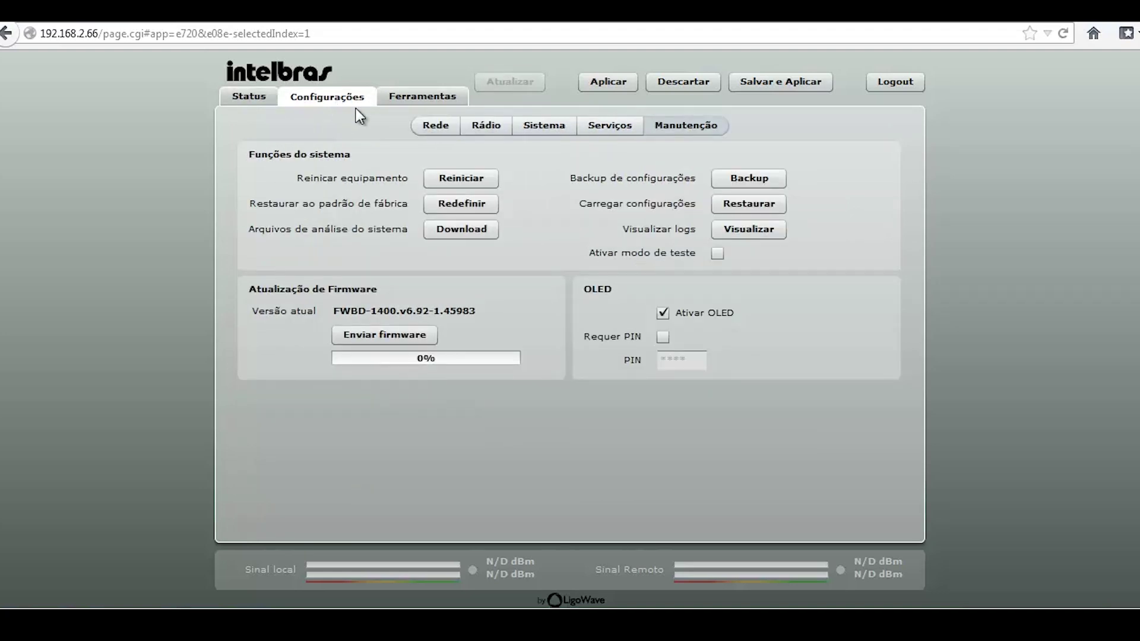
pyautogui.click(428, 128)
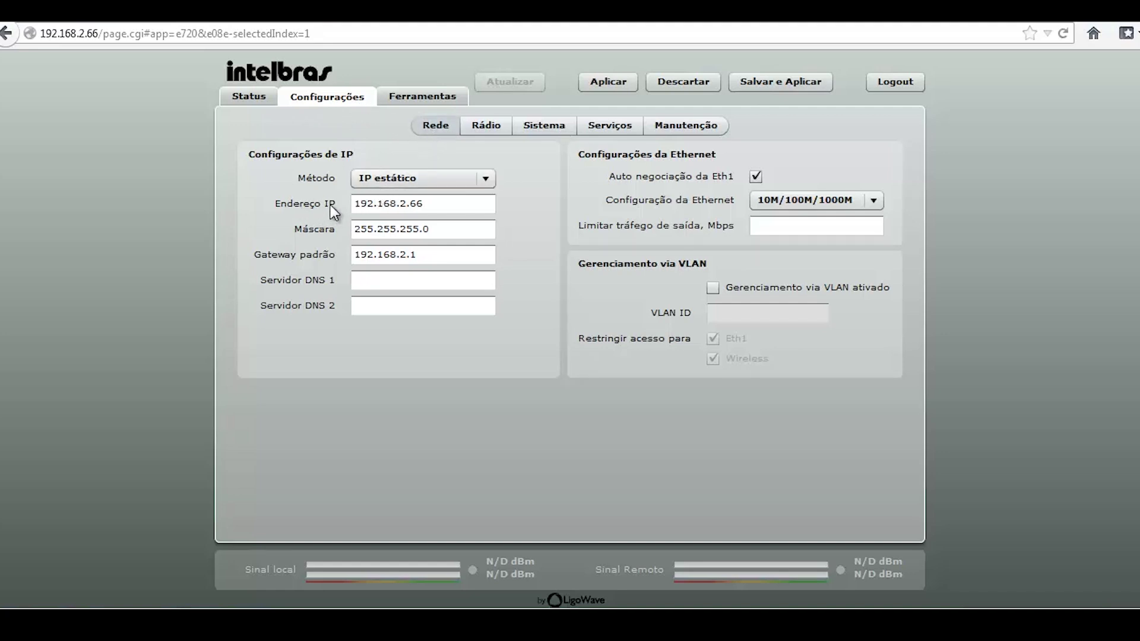
# Inspect the IP address 192.168.2.66 without changing it, then show the Rádio settings
pyautogui.click(412, 204)
pyautogui.doubleClick(412, 203)
pyautogui.moveTo(417, 203); pyautogui.dragTo(437, 208)
pyautogui.click(436, 207)
pyautogui.click(484, 133)
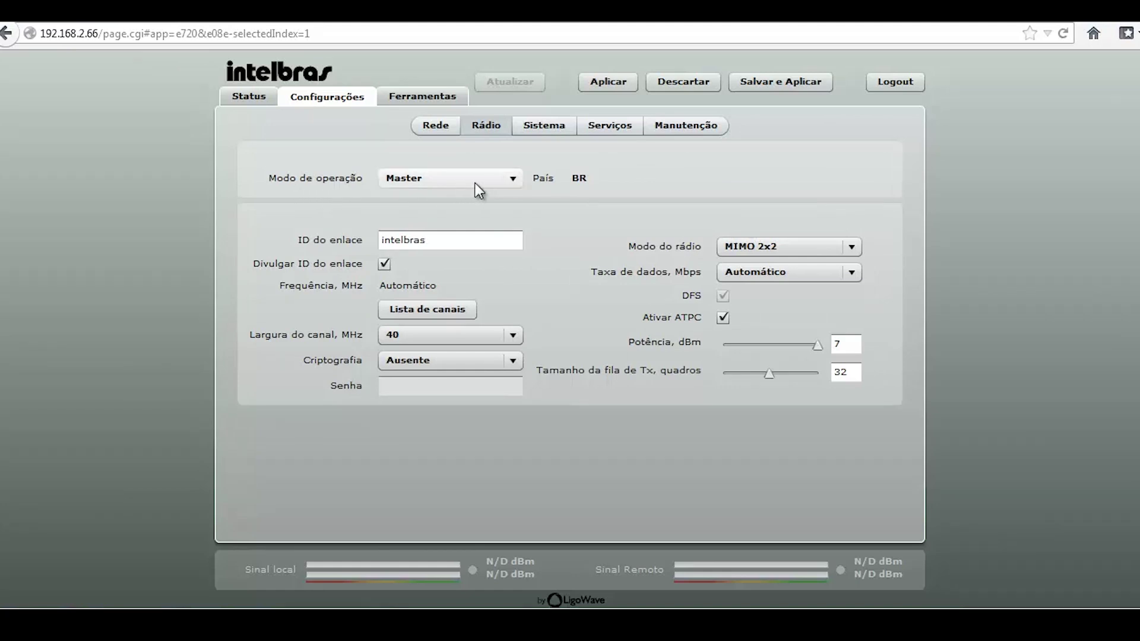
pyautogui.click(506, 183)
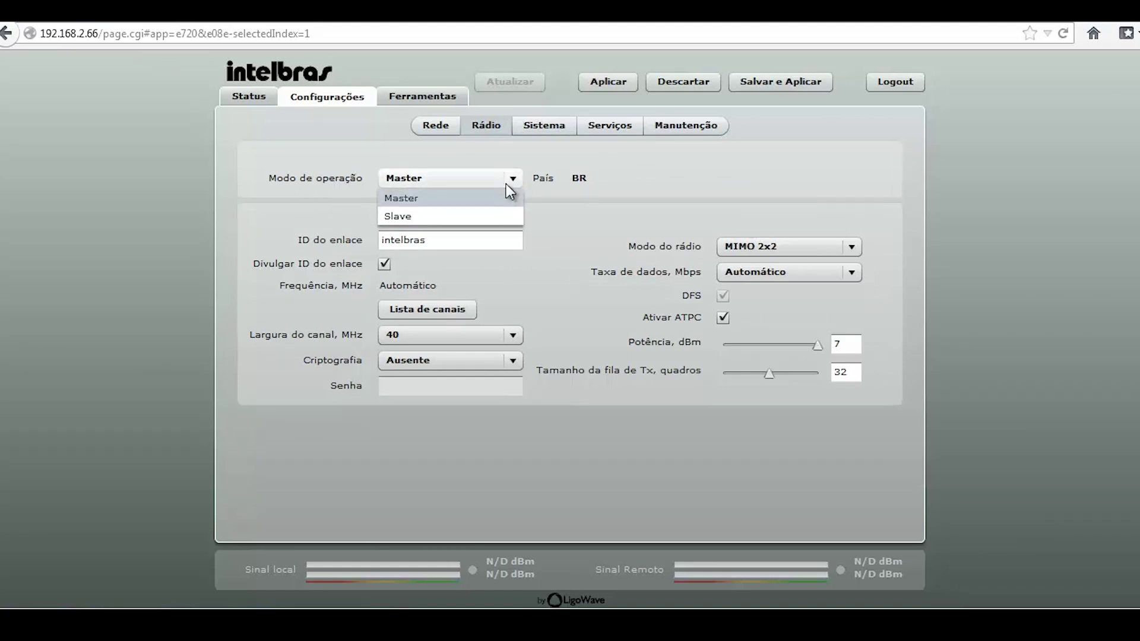
pyautogui.click(469, 195)
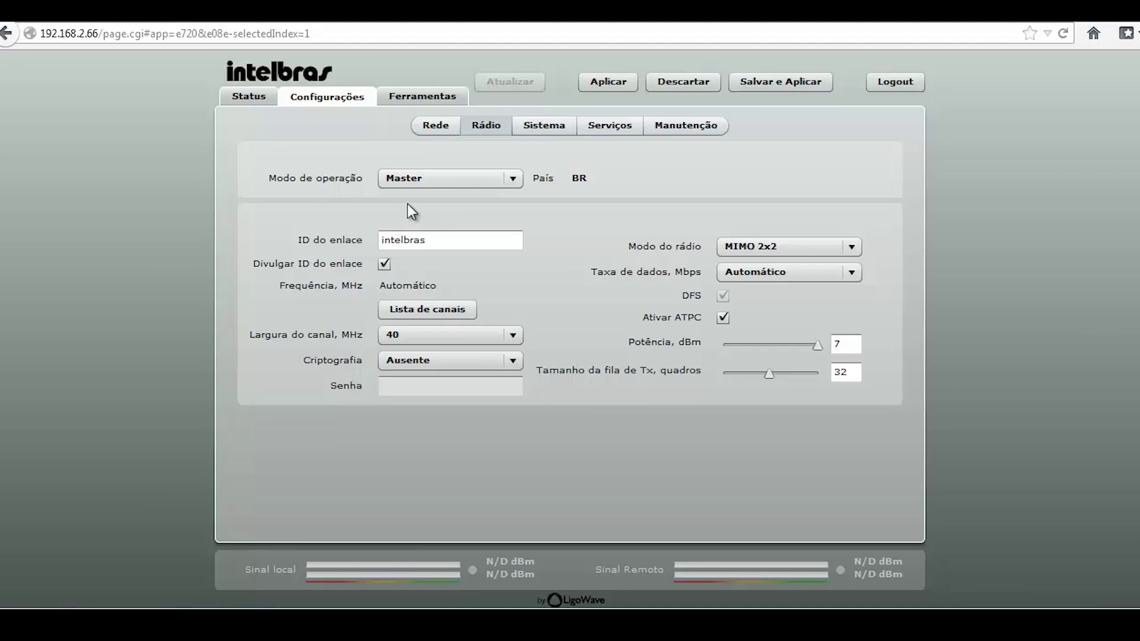
pyautogui.click(512, 181)
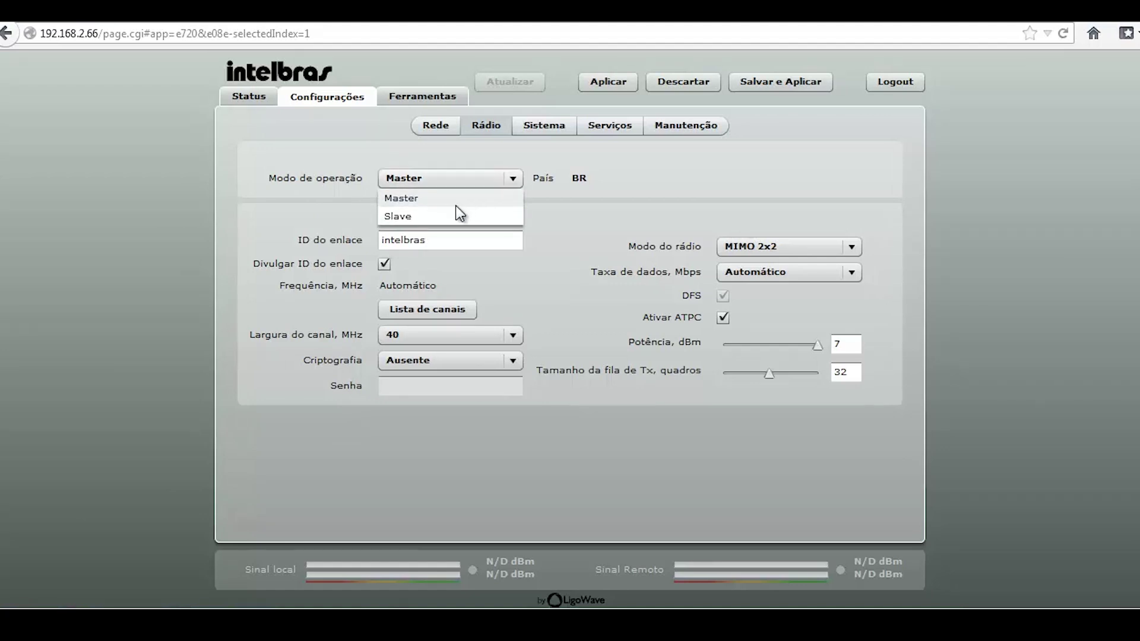
pyautogui.click(405, 217)
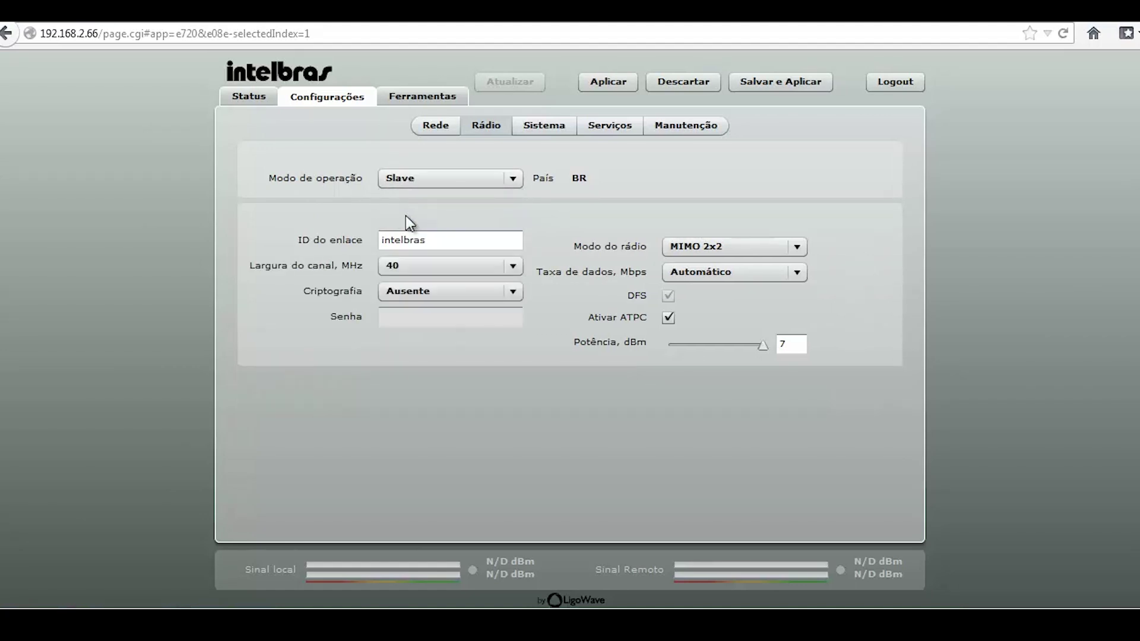
pyautogui.click(513, 181)
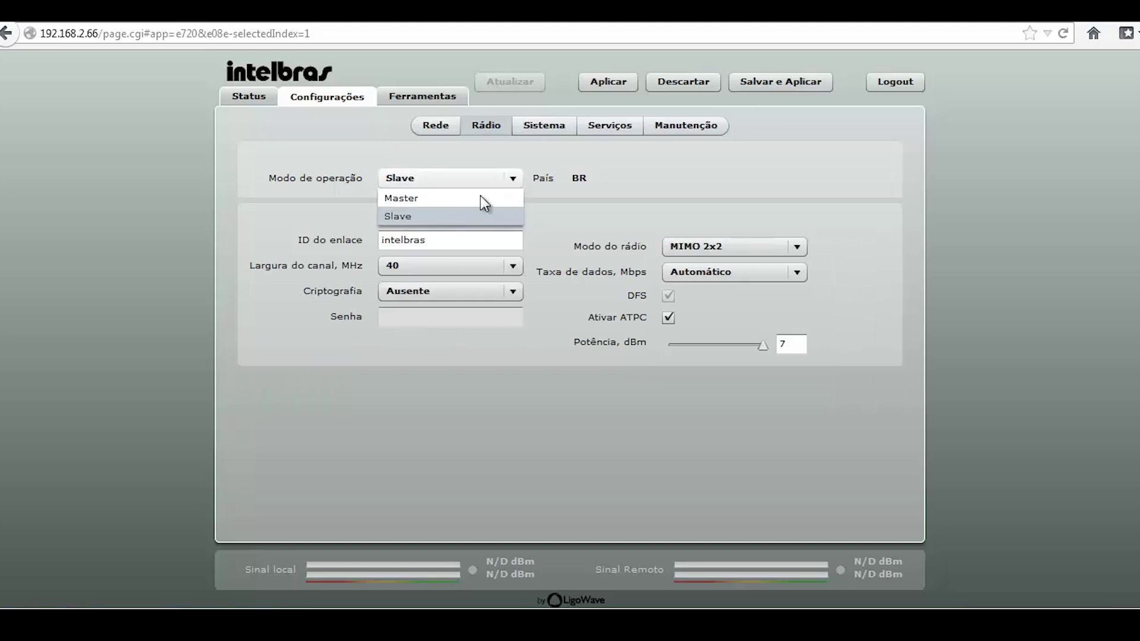
pyautogui.click(410, 200)
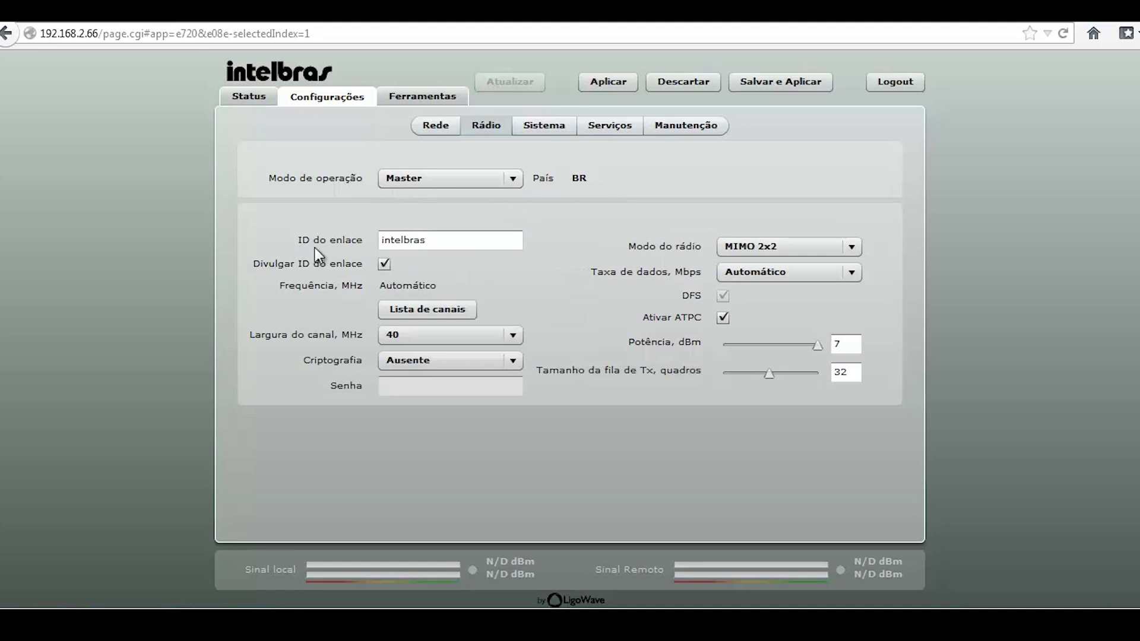
pyautogui.click(450, 241)
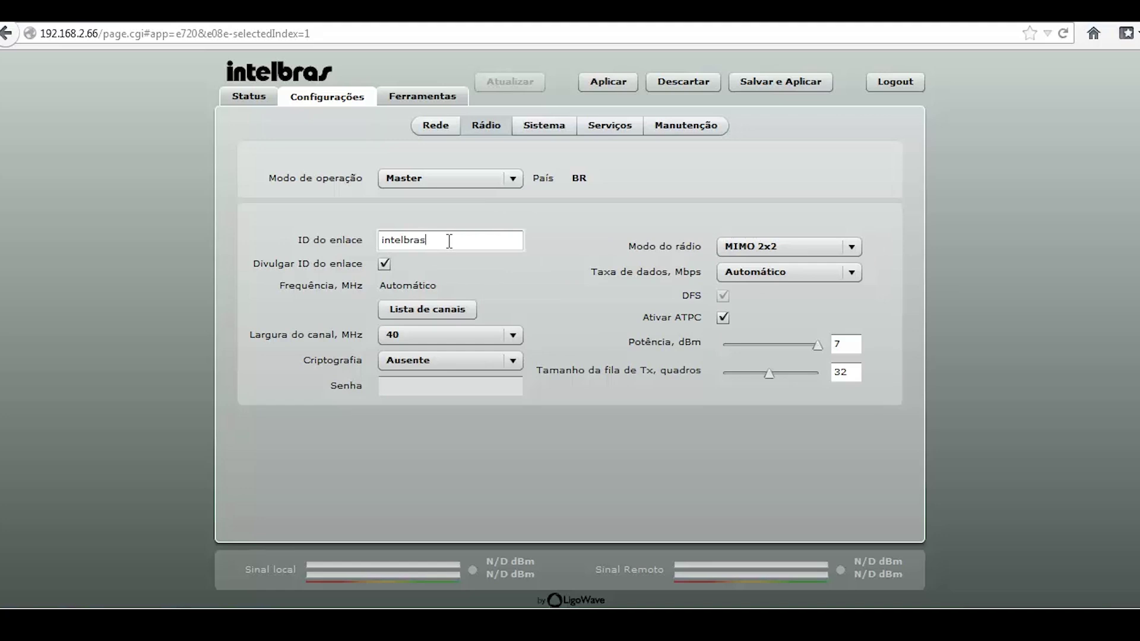
# Change the link ID to intelbras-ptp and turn off link ID broadcasting
pyautogui.write('-ptp')
pyautogui.click(383, 265)
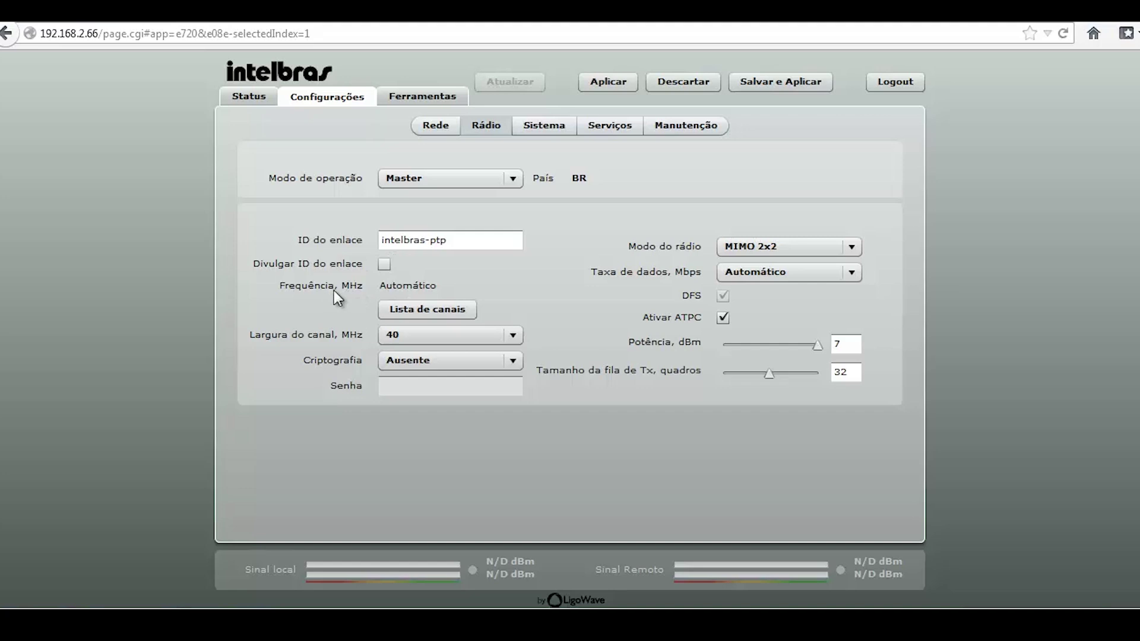
pyautogui.click(419, 309)
# Clear the channel list and keep only the 5805 MHz channel checked
pyautogui.click(385, 95)
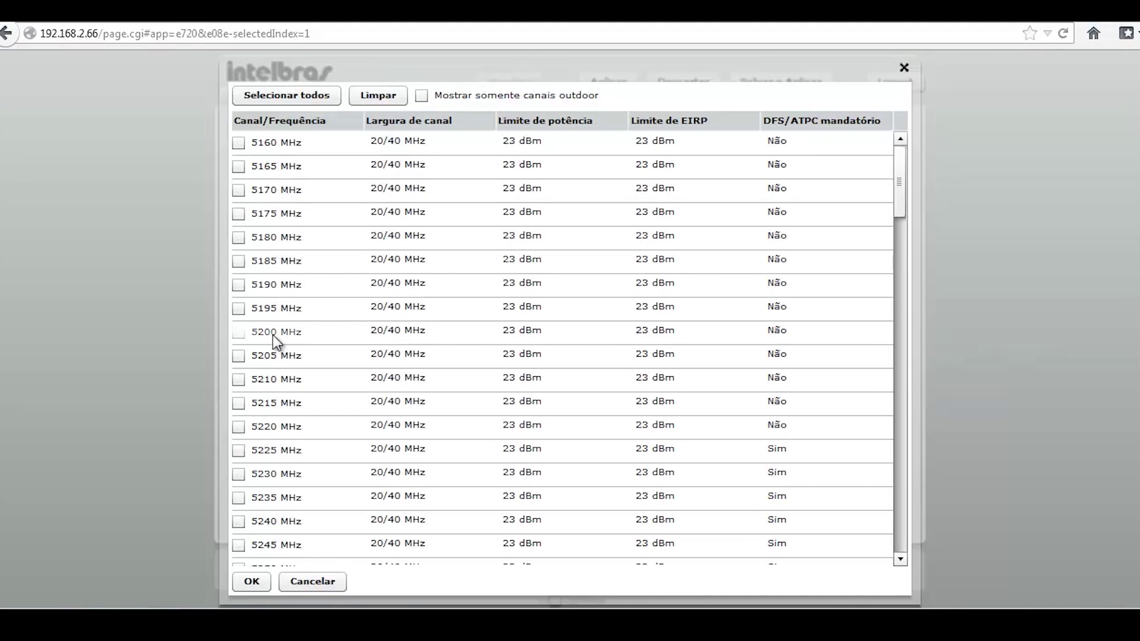
pyautogui.scroll(-20, 273, 335)
pyautogui.scroll(-8, 269, 337)
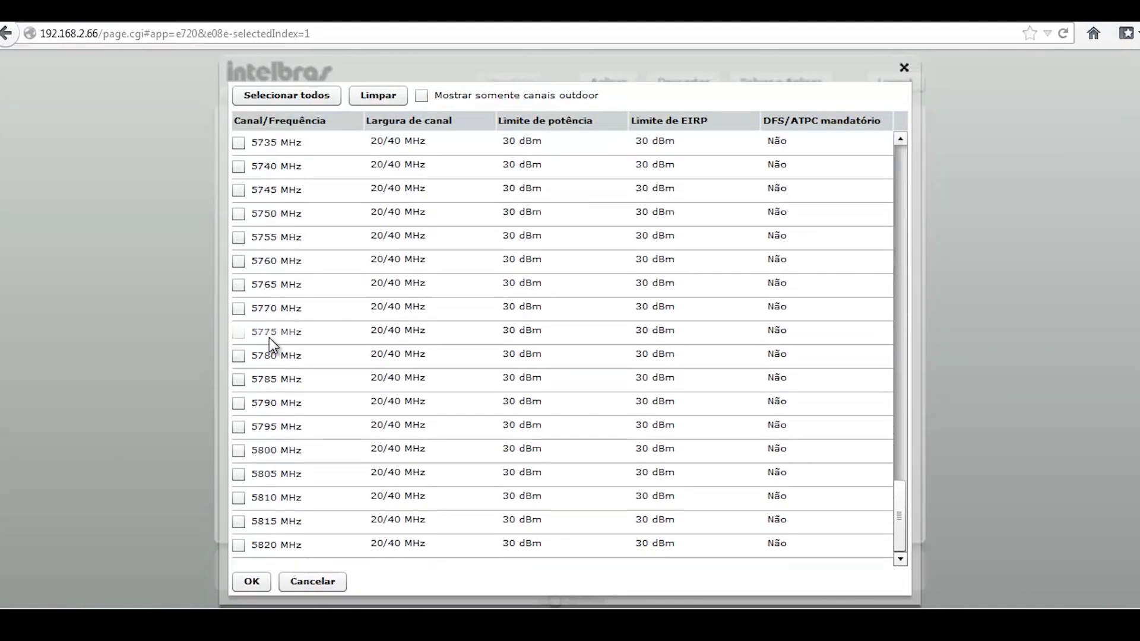
pyautogui.click(240, 475)
pyautogui.click(252, 583)
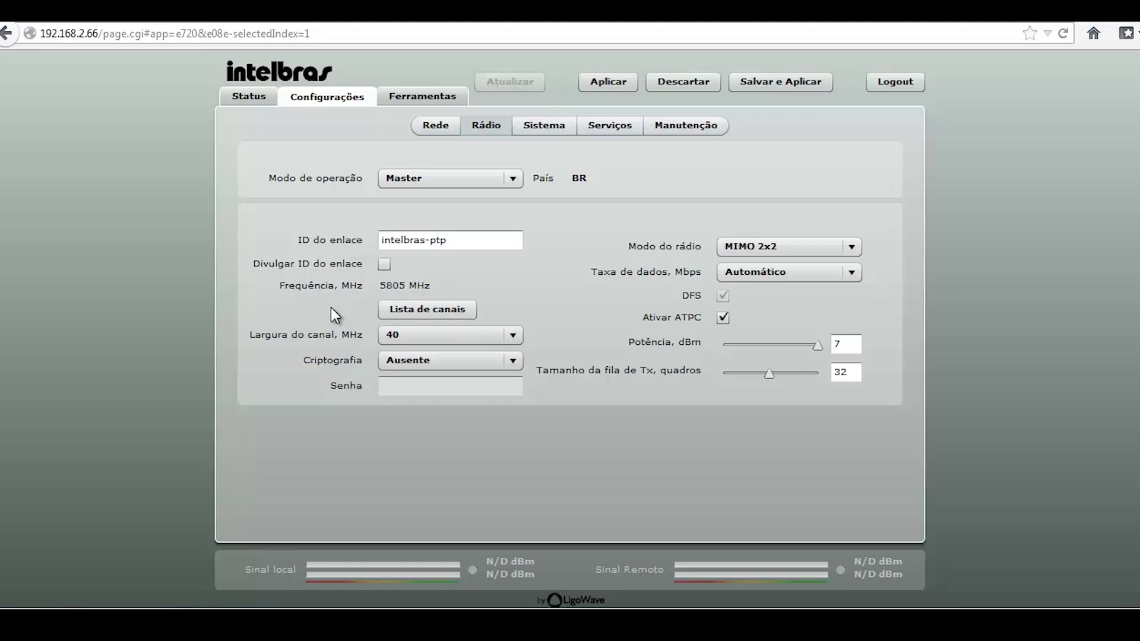
# Change Modo de operação from Master to Slave
pyautogui.click(430, 180)
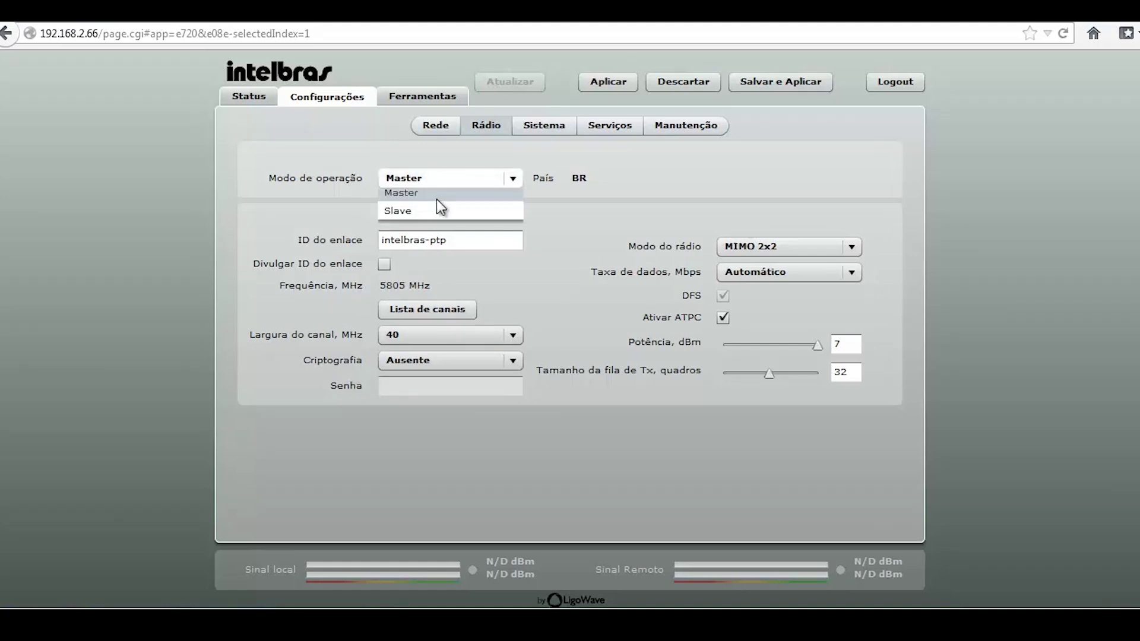
pyautogui.click(436, 215)
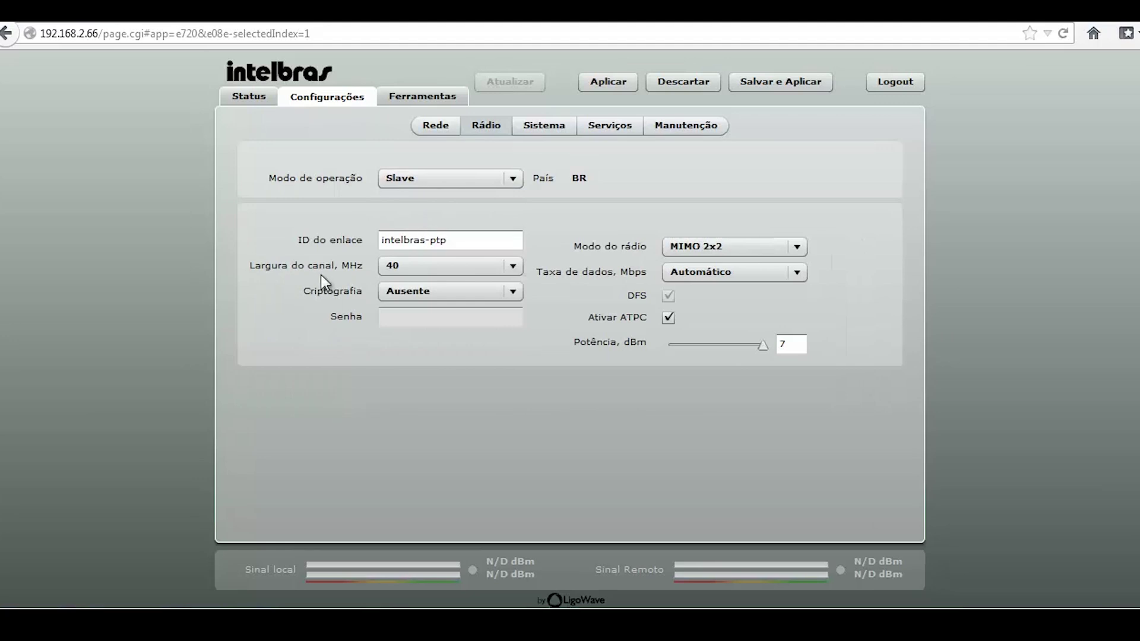
# Switch Modo de operação back to Master and limit the channel list to 5805 MHz only
pyautogui.click(514, 181)
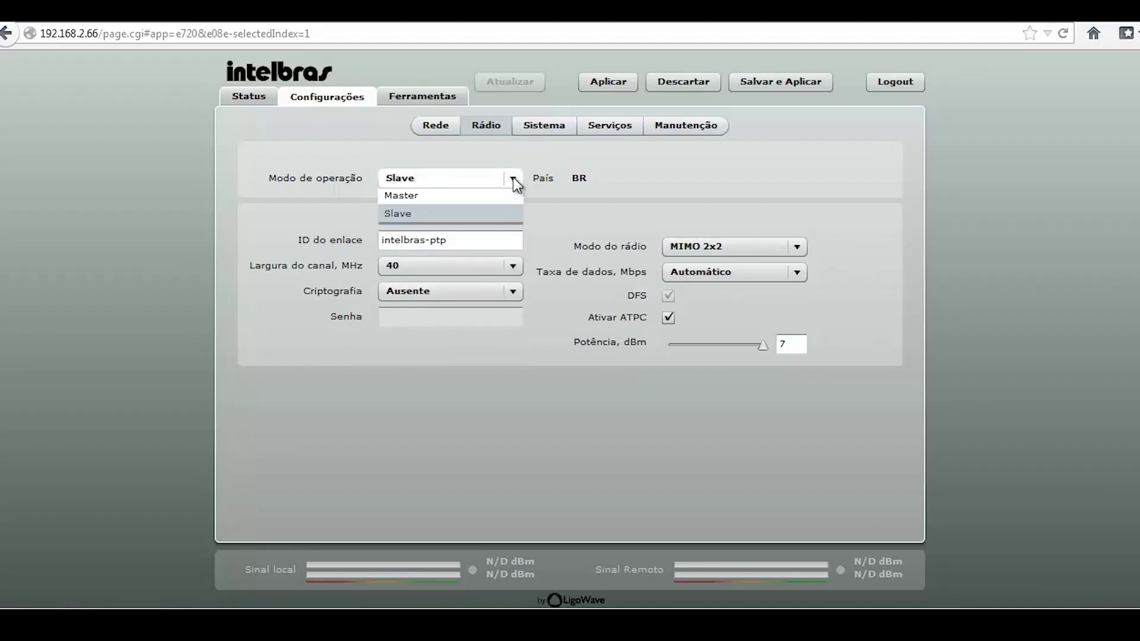
pyautogui.click(459, 198)
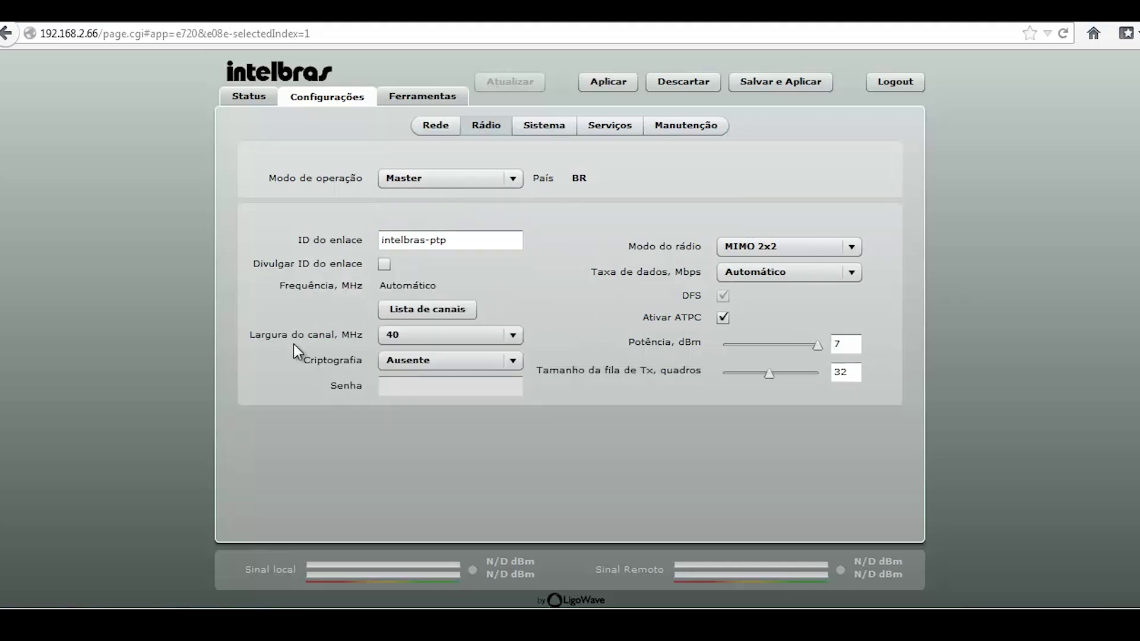
pyautogui.click(383, 314)
pyautogui.click(357, 97)
pyautogui.scroll(-20, 295, 265)
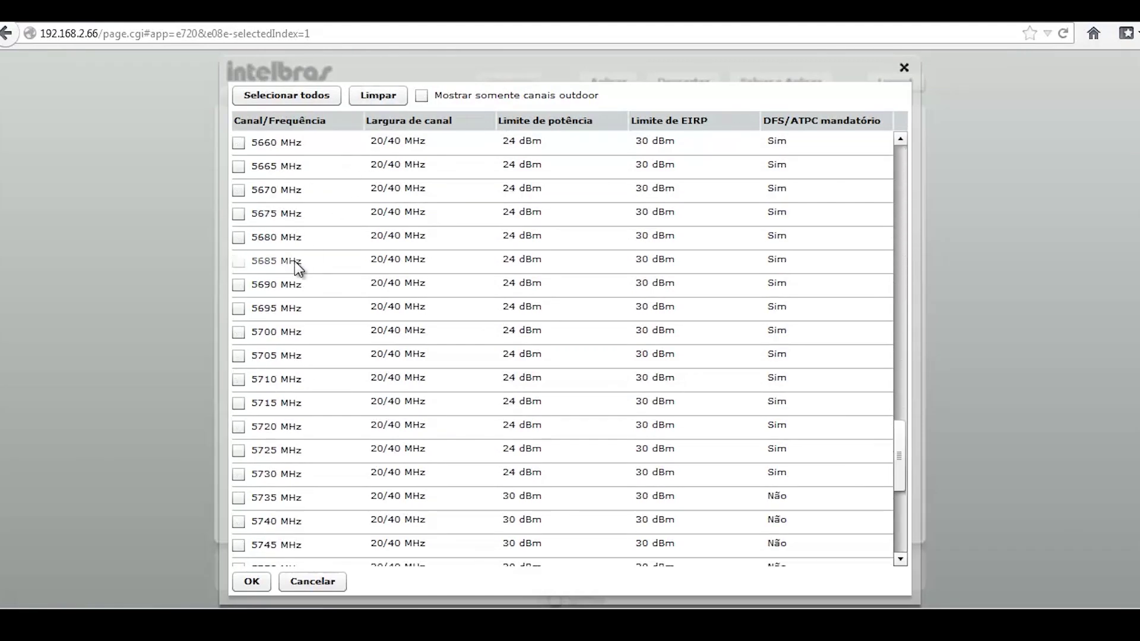
pyautogui.click(238, 473)
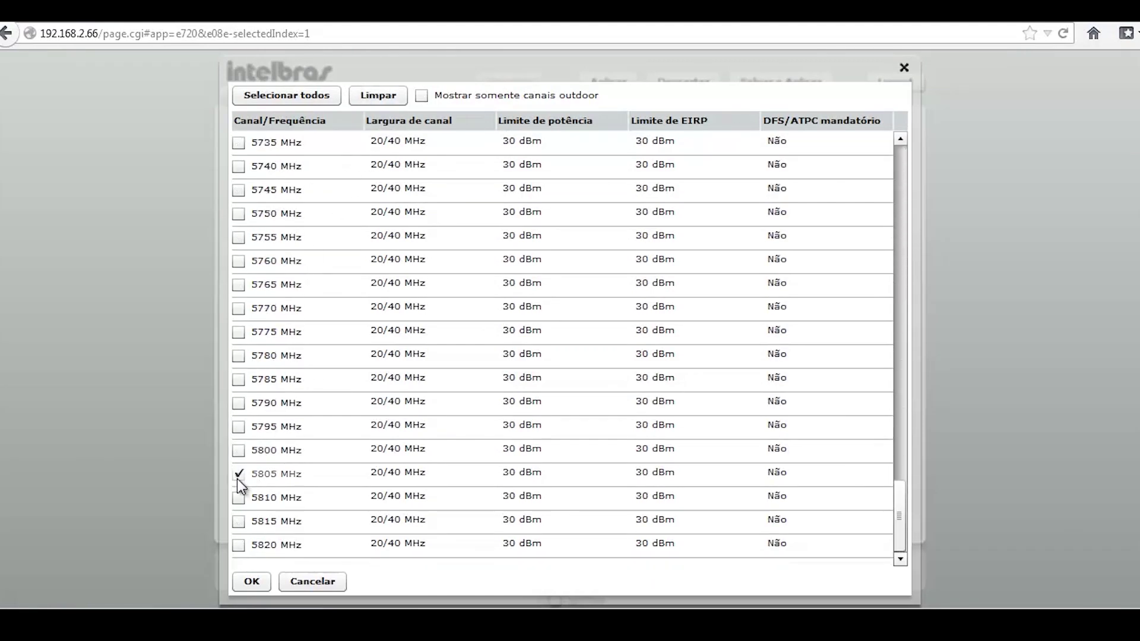
pyautogui.click(262, 588)
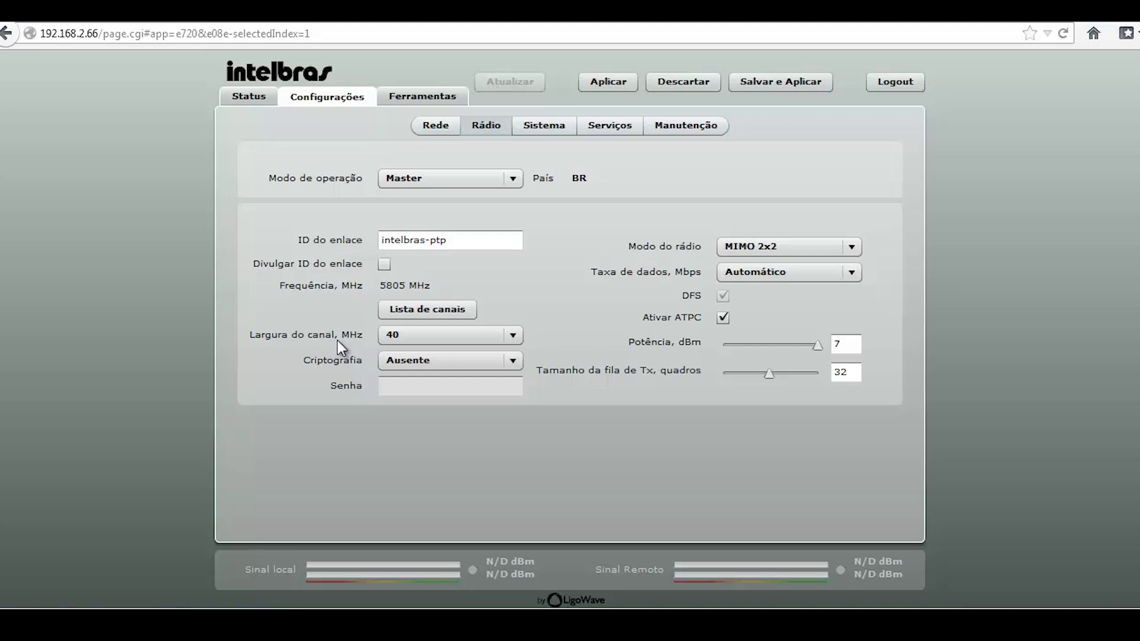
pyautogui.click(425, 333)
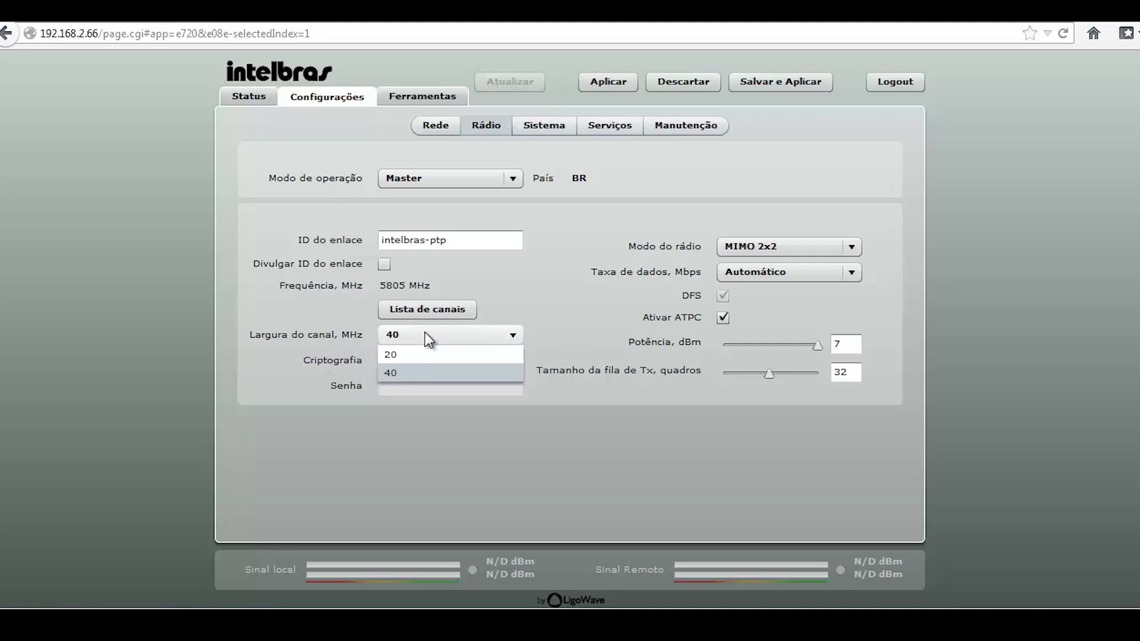
pyautogui.click(409, 373)
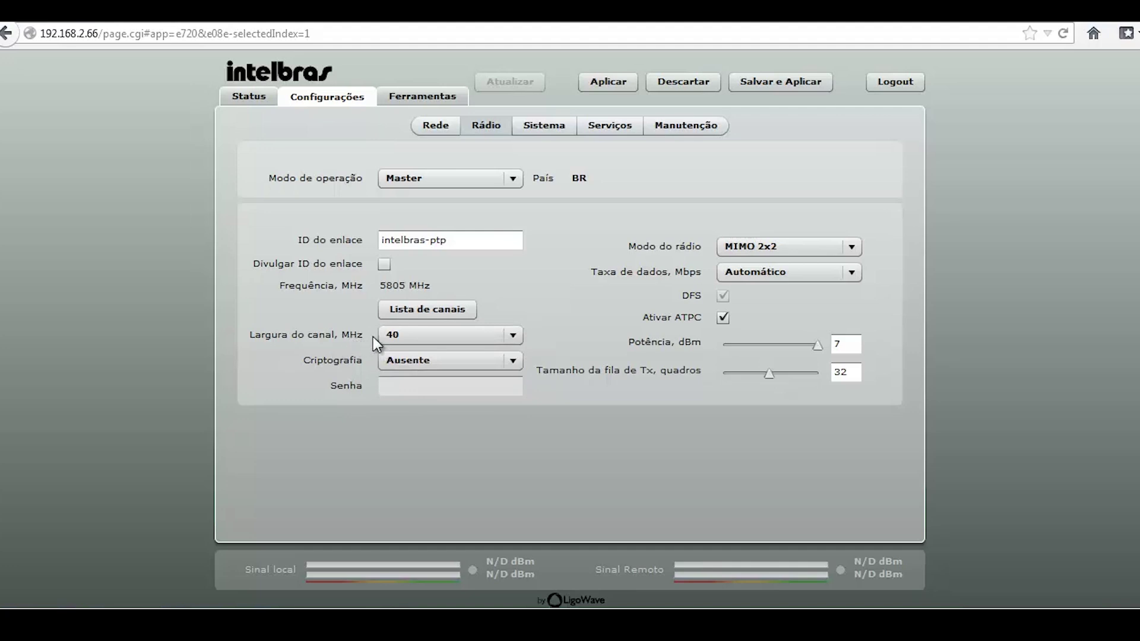
pyautogui.click(517, 339)
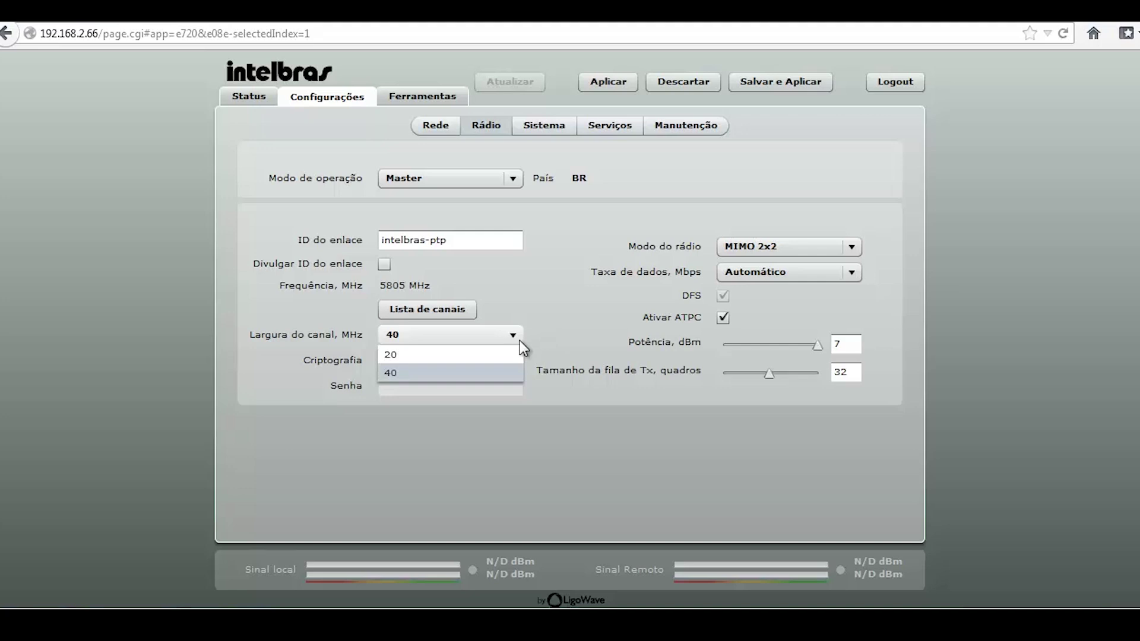
pyautogui.click(492, 354)
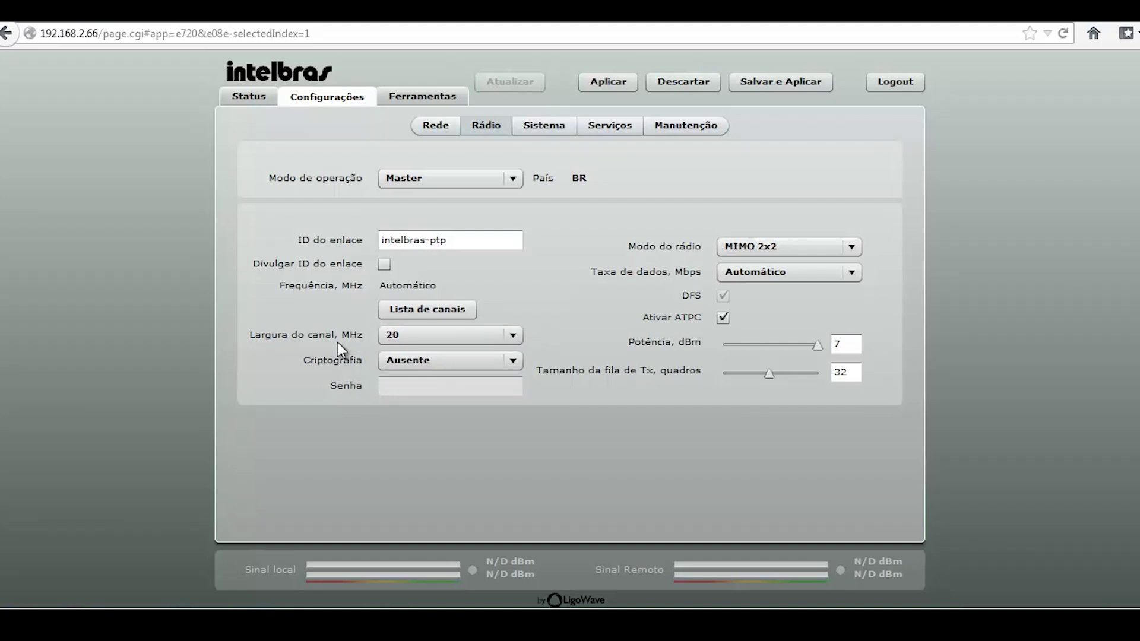
pyautogui.click(392, 345)
pyautogui.click(390, 377)
pyautogui.click(398, 309)
pyautogui.click(375, 93)
pyautogui.scroll(-4, 496, 300)
pyautogui.scroll(-20, 498, 303)
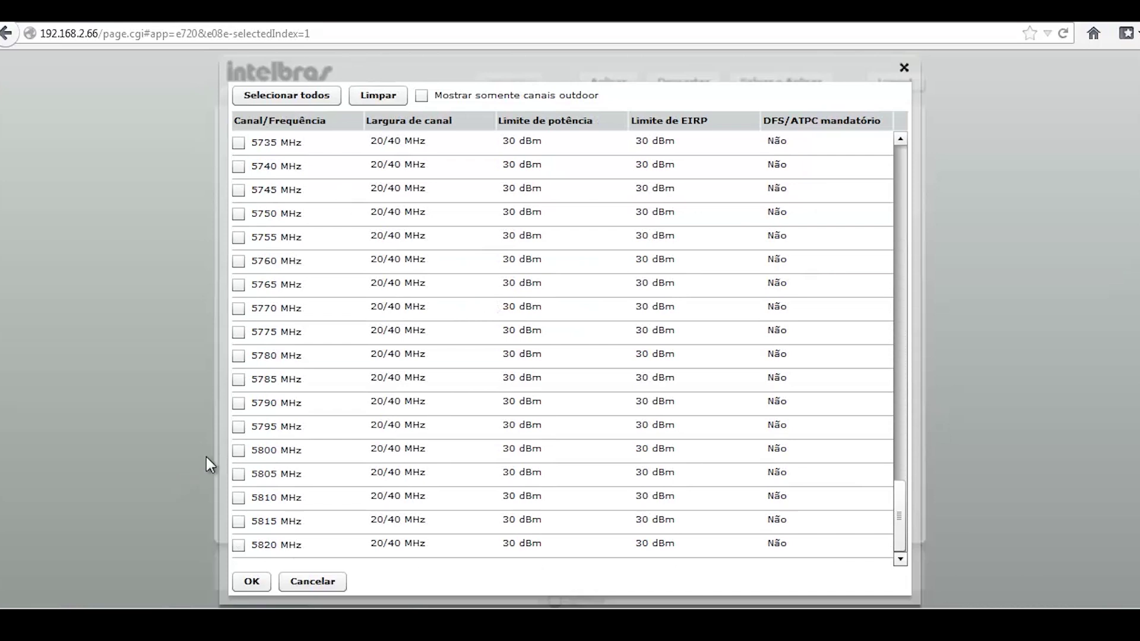
pyautogui.click(237, 473)
pyautogui.click(244, 585)
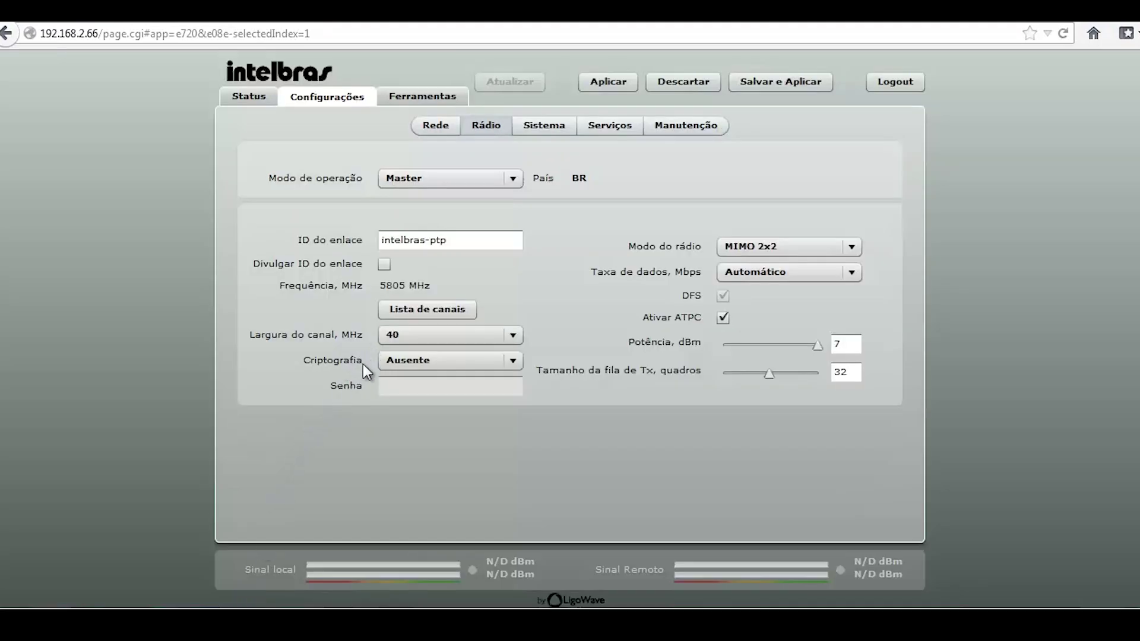
# Set Criptografia to AES and enter the link encryption password
pyautogui.click(392, 361)
pyautogui.click(405, 398)
pyautogui.click(408, 385)
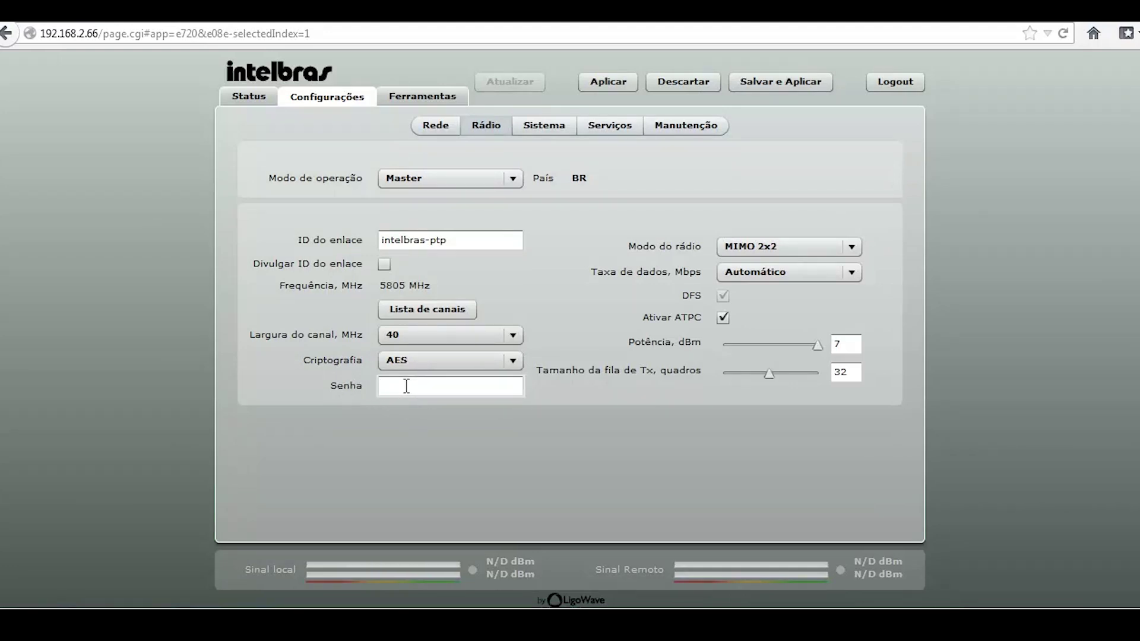
pyautogui.write('123456789')
pyautogui.moveTo(446, 387); pyautogui.dragTo(357, 386)
pyautogui.click(462, 389)
pyautogui.click(665, 250)
pyautogui.click(856, 250)
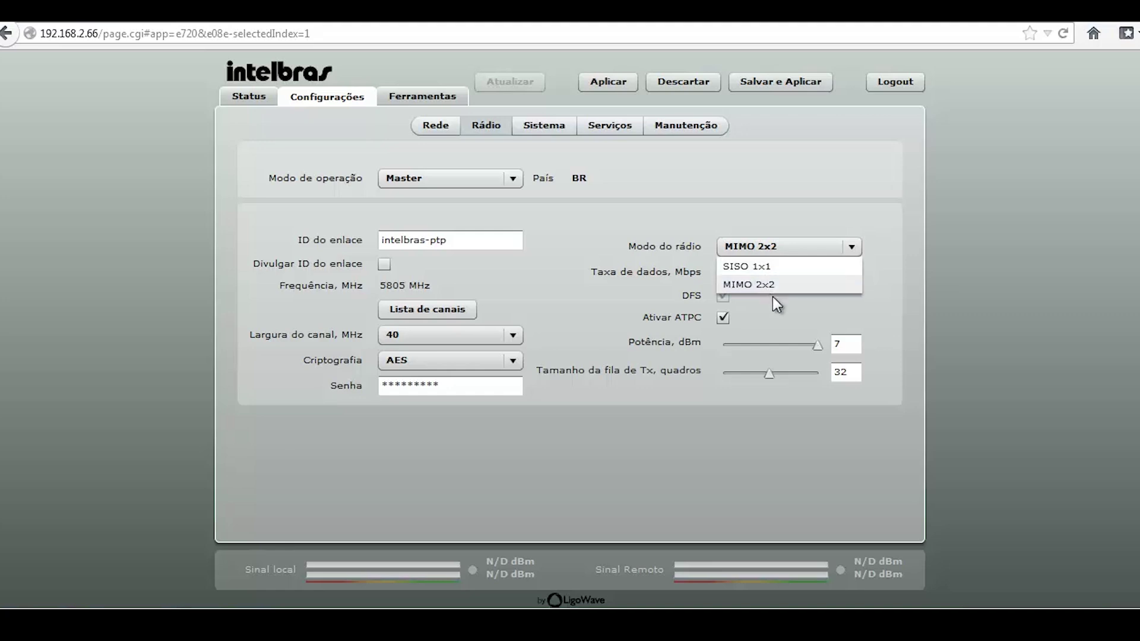
pyautogui.click(776, 286)
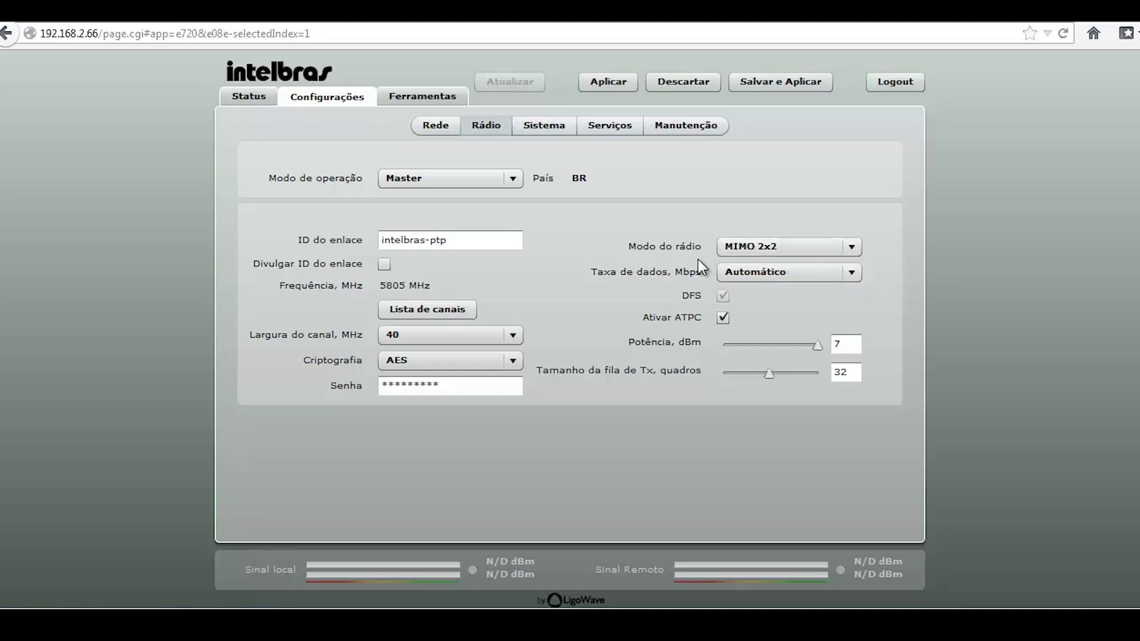
pyautogui.click(744, 251)
pyautogui.click(737, 264)
pyautogui.click(793, 249)
pyautogui.click(749, 286)
pyautogui.click(779, 272)
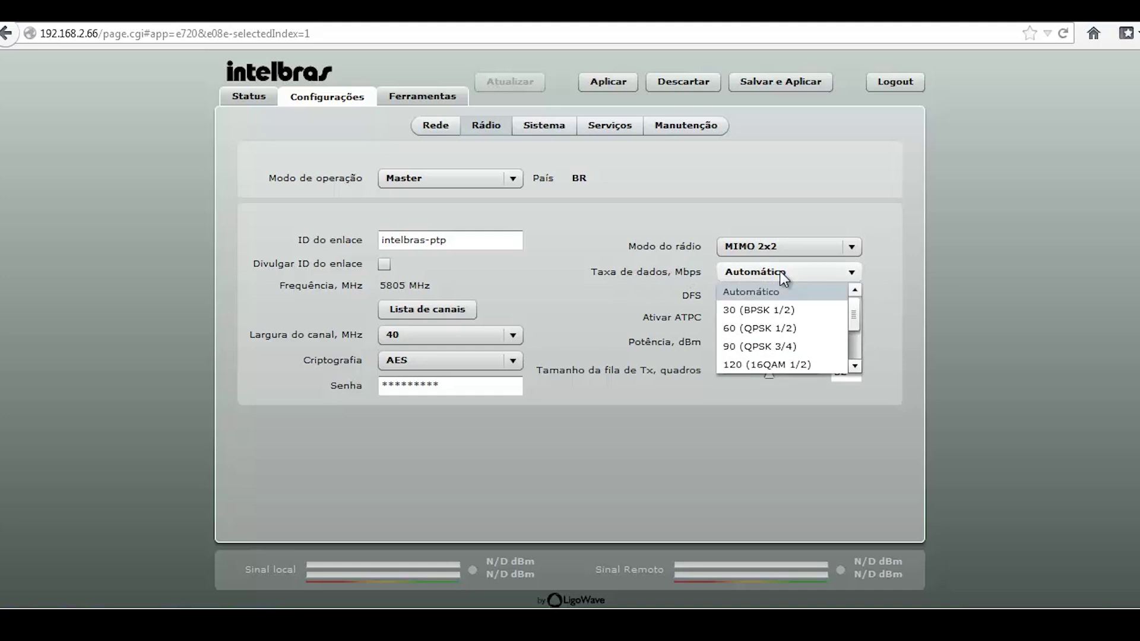
pyautogui.moveTo(857, 314)
pyautogui.mouseDown()
pyautogui.moveTo(844, 355)
pyautogui.moveTo(846, 311)
pyautogui.mouseUp()
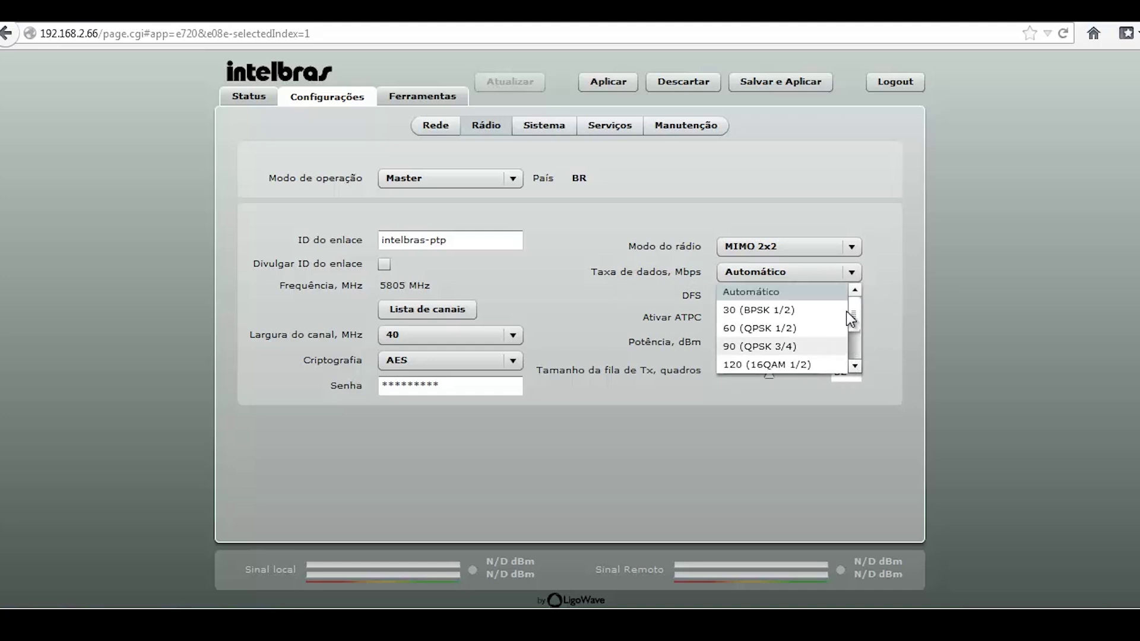
pyautogui.click(855, 271)
pyautogui.click(855, 276)
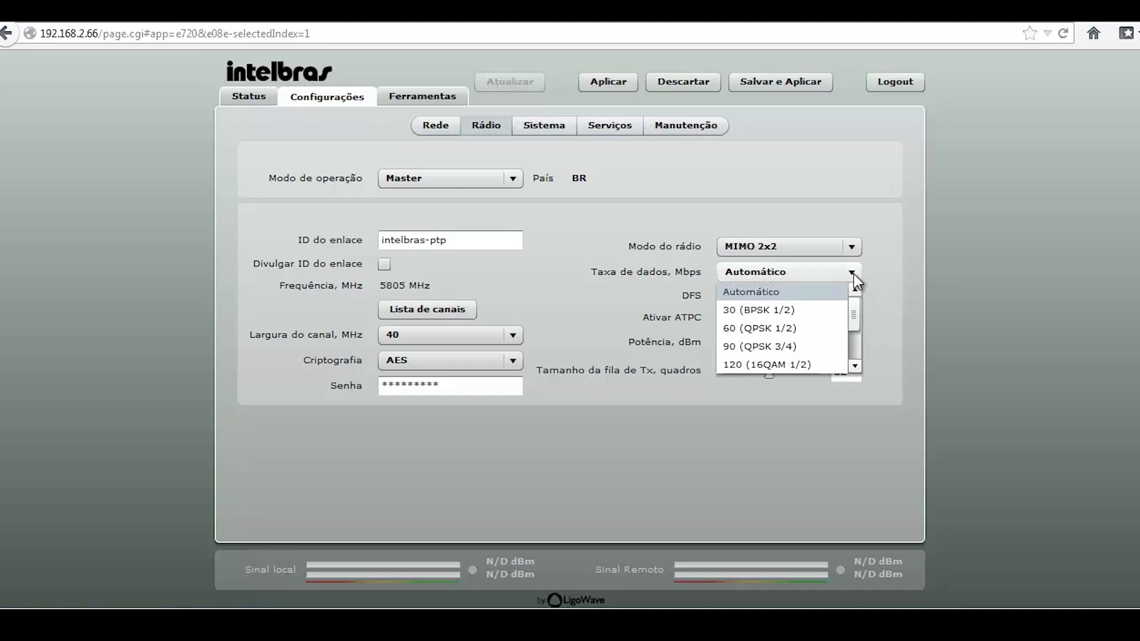
pyautogui.moveTo(854, 308); pyautogui.dragTo(857, 380)
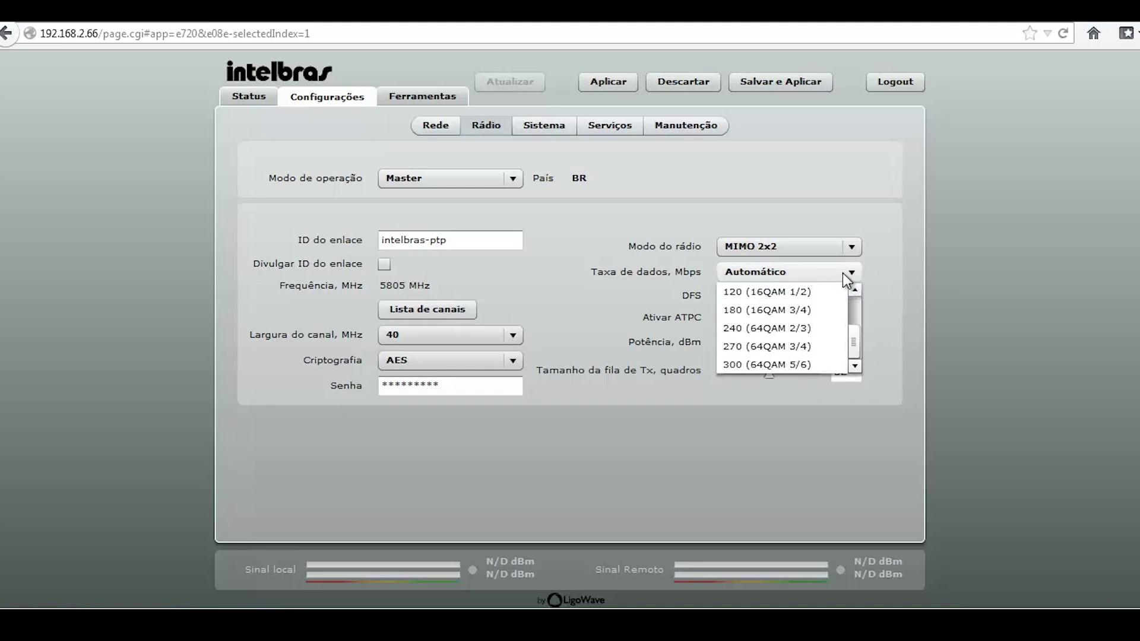
pyautogui.scroll(1, 853, 319)
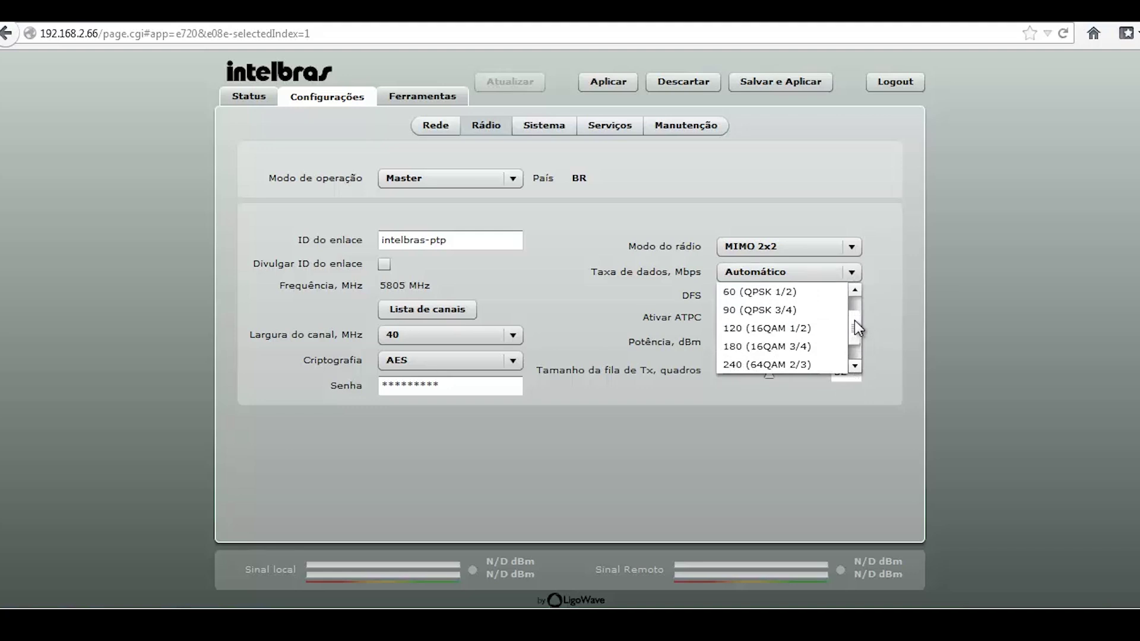
pyautogui.click(853, 276)
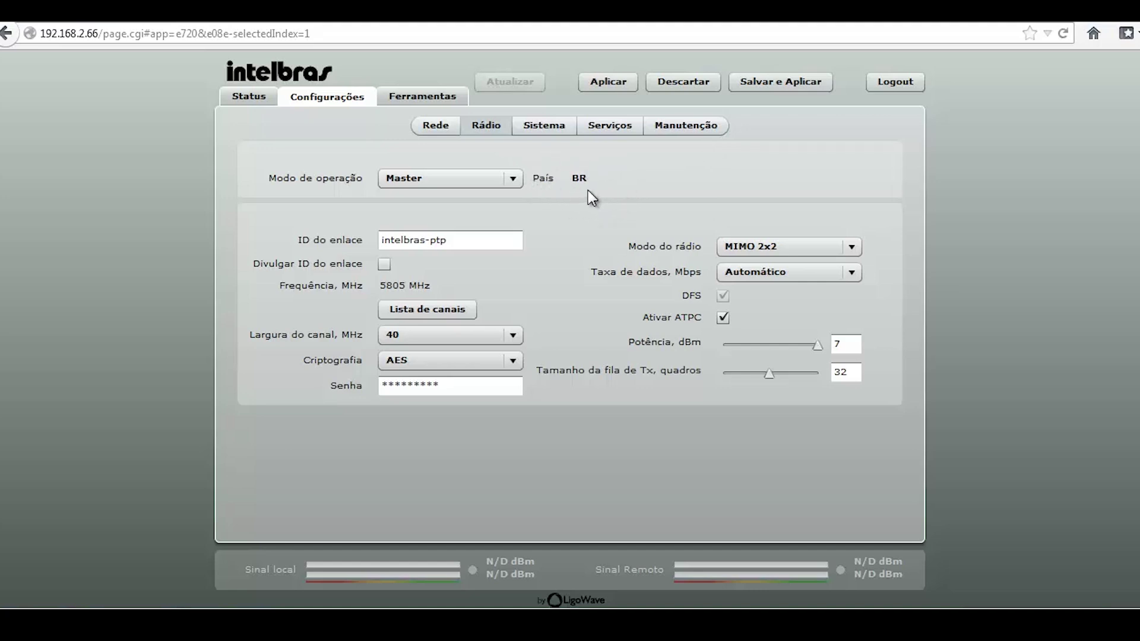
pyautogui.click(707, 132)
pyautogui.click(663, 312)
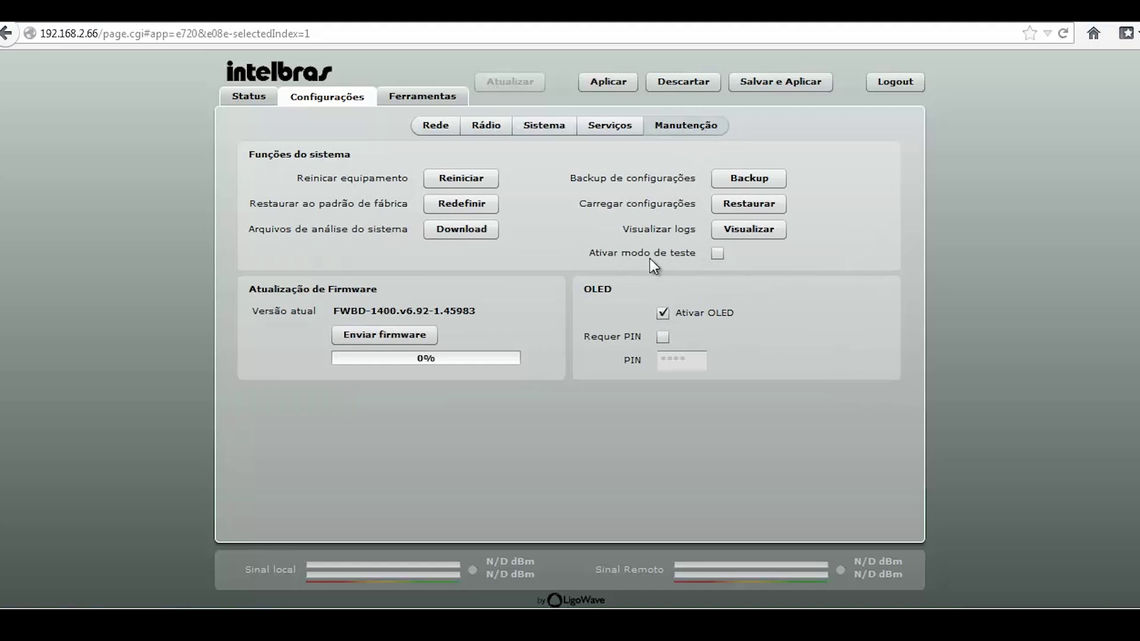
pyautogui.click(481, 126)
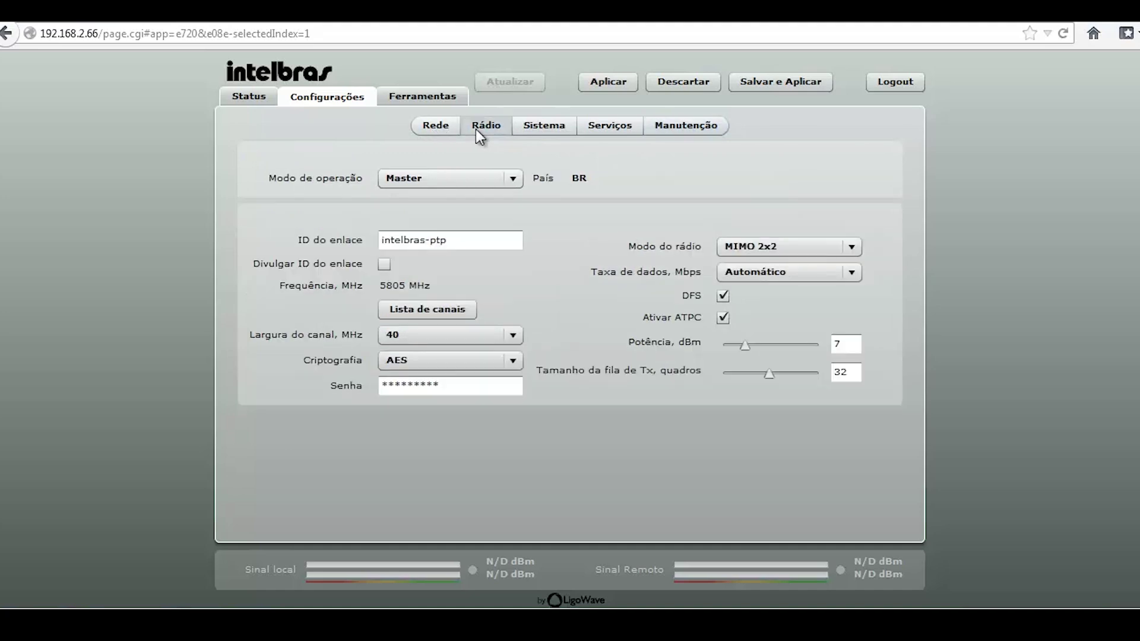
pyautogui.click(722, 296)
pyautogui.click(698, 129)
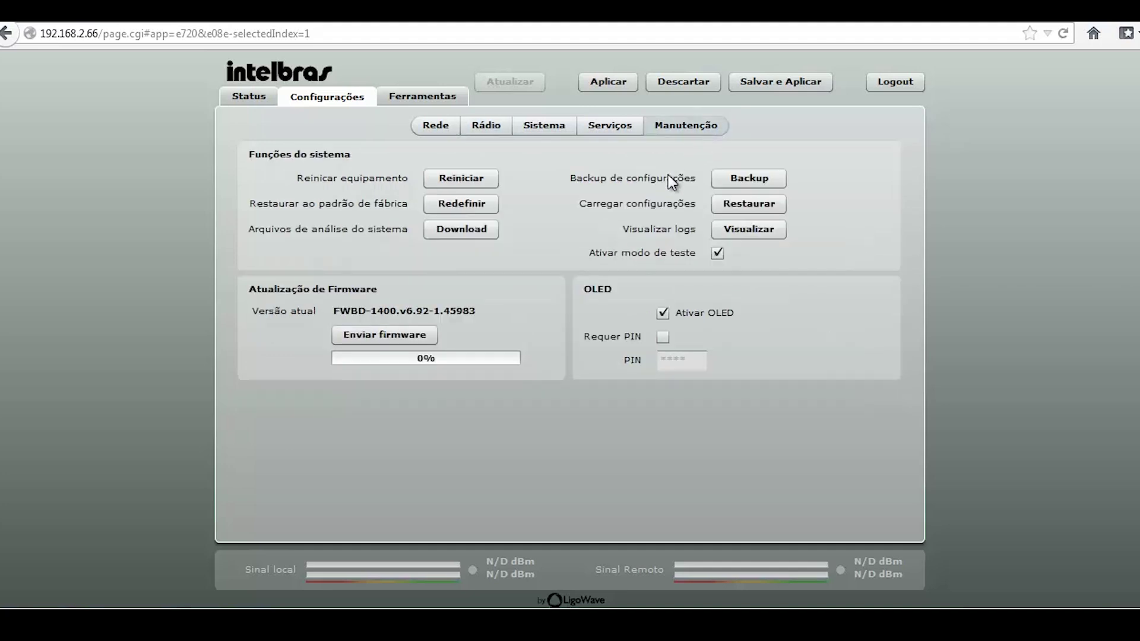
pyautogui.click(716, 254)
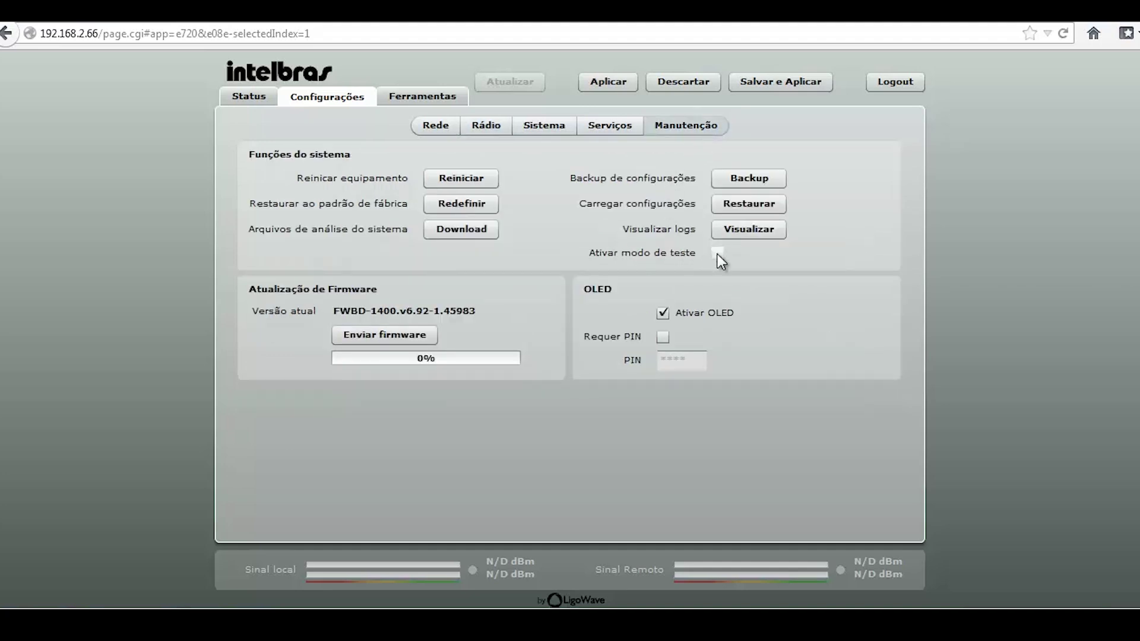
pyautogui.click(478, 127)
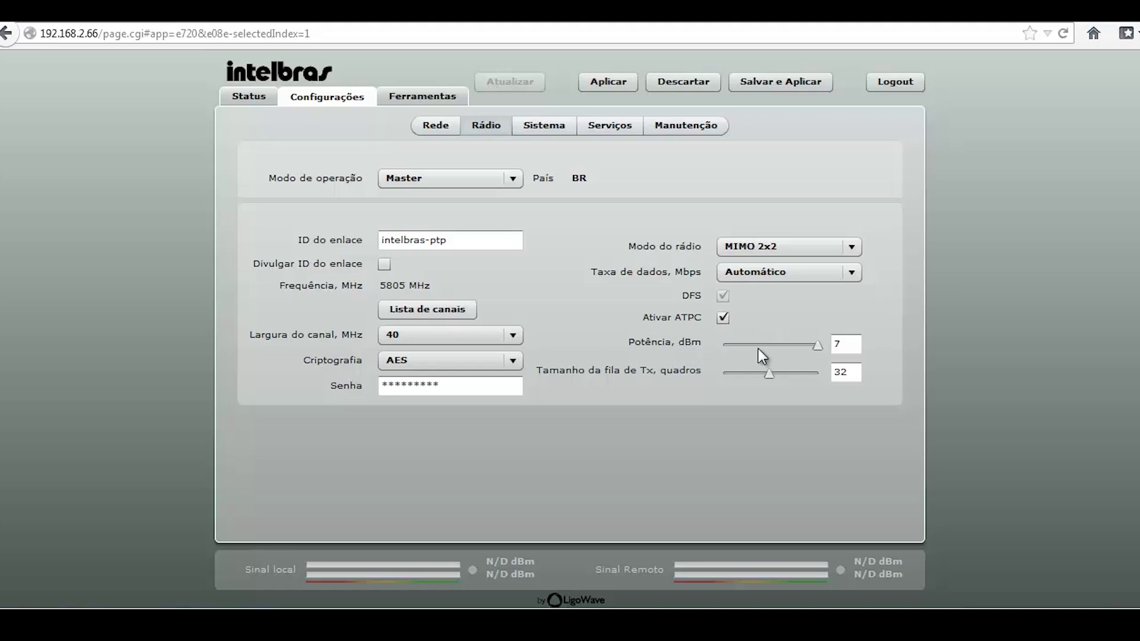
pyautogui.doubleClick(829, 345)
pyautogui.click(814, 324)
pyautogui.click(842, 343)
pyautogui.click(854, 345)
pyautogui.moveTo(818, 345)
pyautogui.mouseDown()
pyautogui.moveTo(752, 344)
pyautogui.moveTo(832, 346)
pyautogui.mouseUp()
# Under Sistema > Serviços, enable the WNMS client with server URL wnms.intelbras.com.br
pyautogui.click(544, 128)
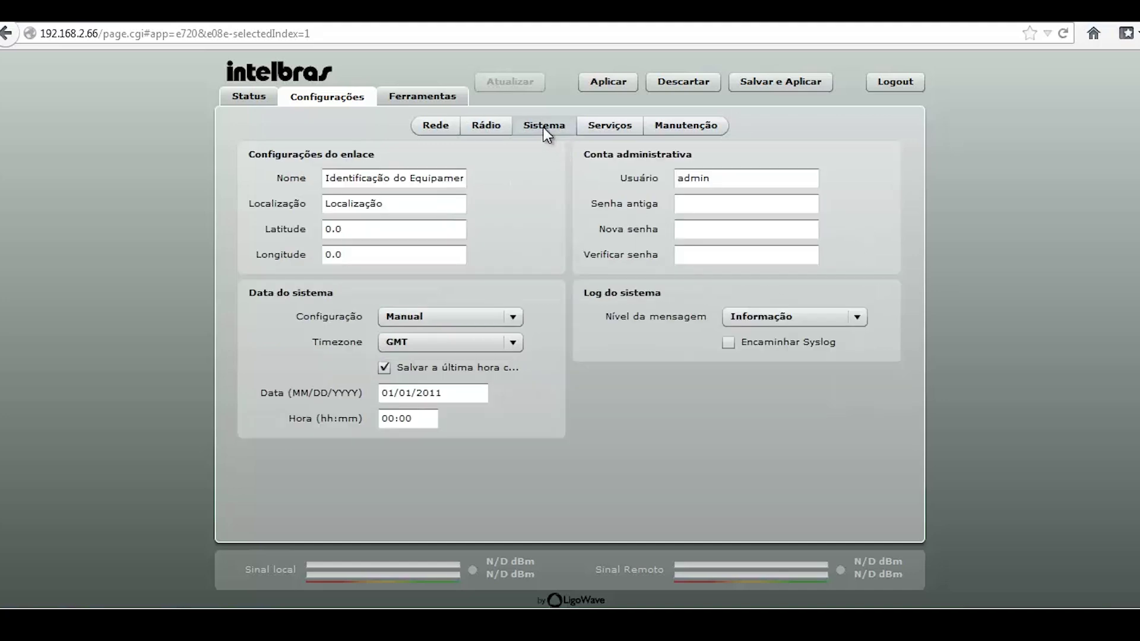
pyautogui.click(607, 127)
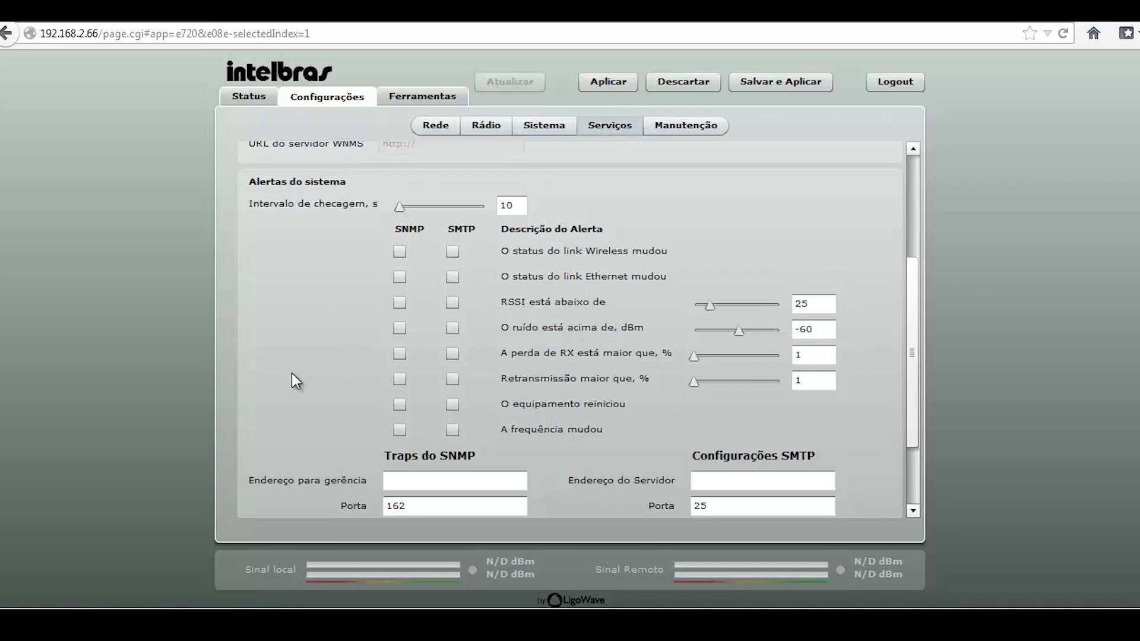
pyautogui.scroll(3, 291, 372)
pyautogui.scroll(1, 291, 372)
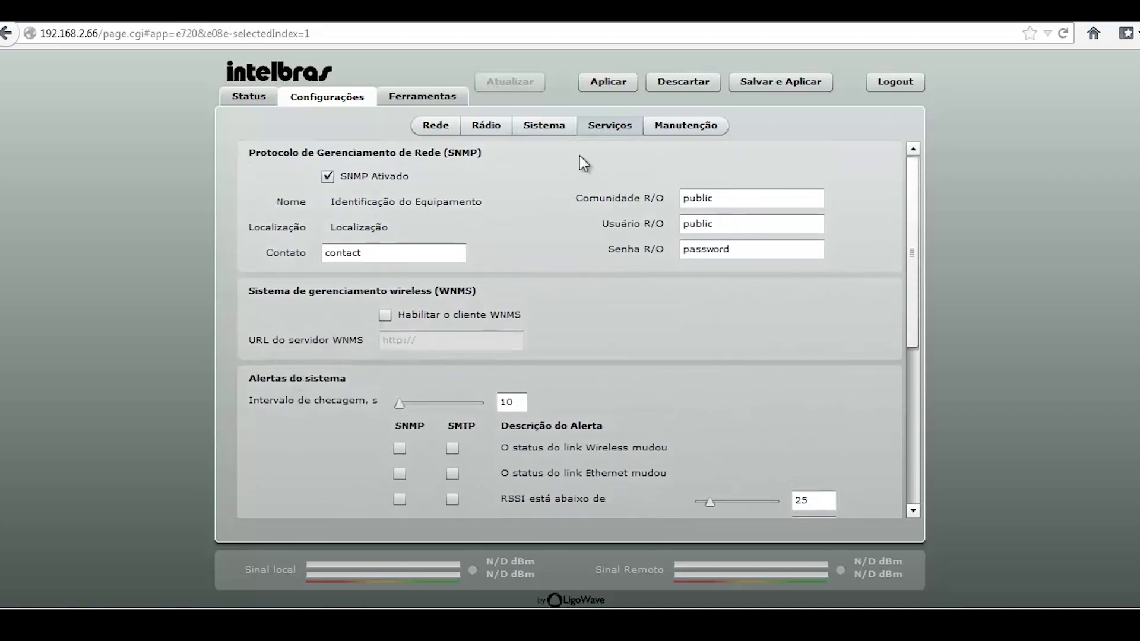
pyautogui.click(384, 315)
pyautogui.click(444, 340)
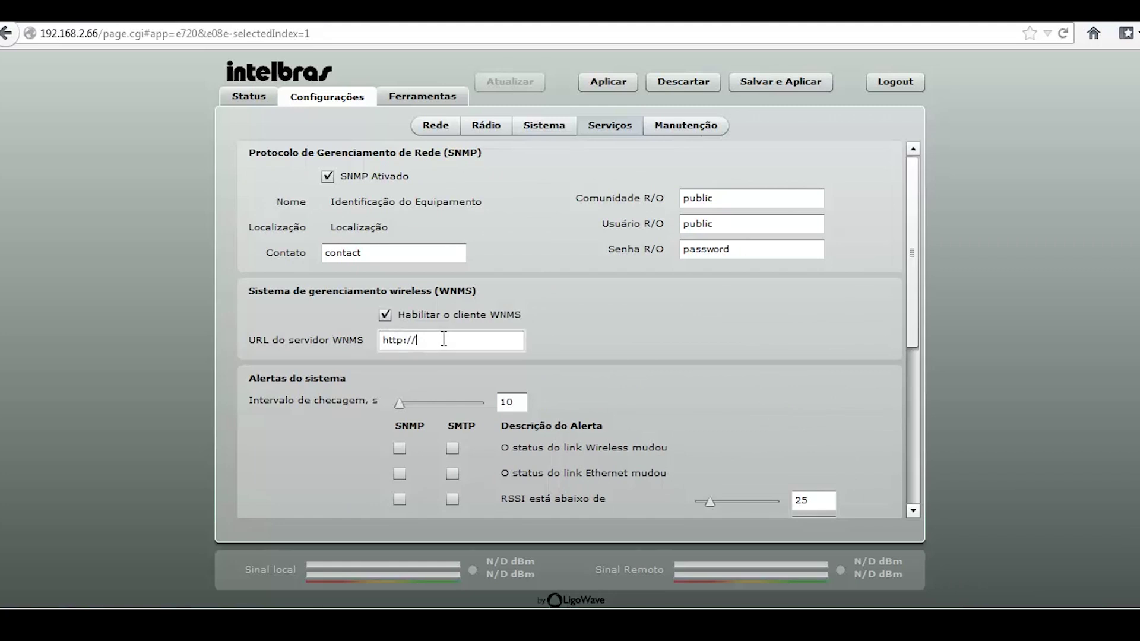
pyautogui.write('wnms.intelbras.com.br')
# Disable WNMS, save the intelbras-ptp link ID and security changes, and view the Status page
pyautogui.click(385, 315)
pyautogui.click(770, 83)
pyautogui.moveTo(474, 291); pyautogui.dragTo(598, 291)
pyautogui.moveTo(466, 316); pyautogui.dragTo(542, 316)
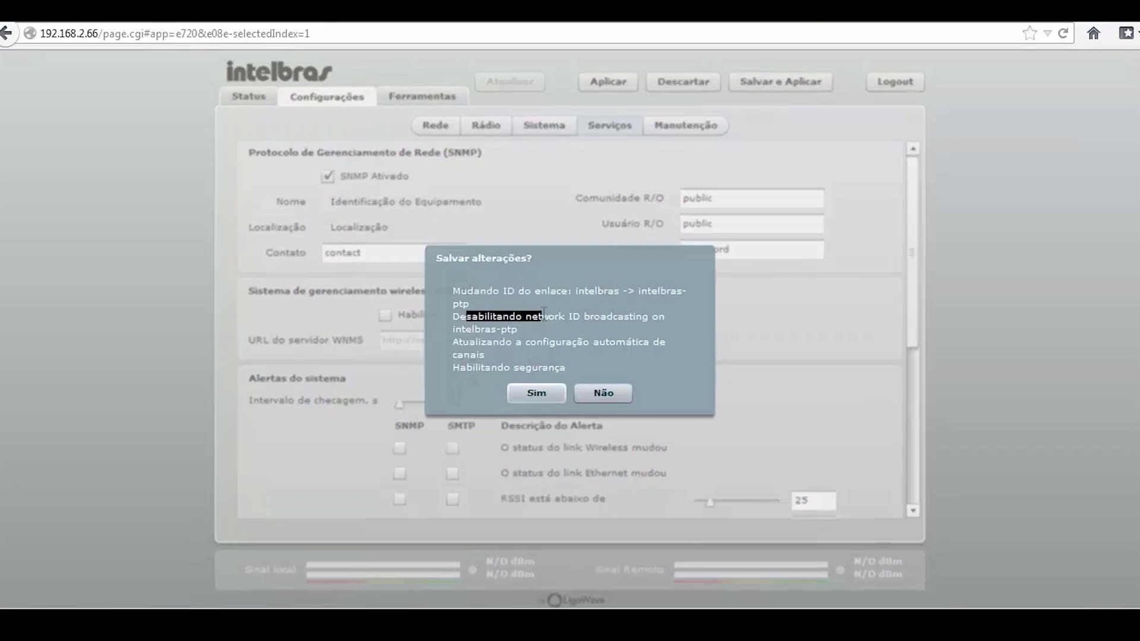
pyautogui.click(463, 335)
pyautogui.moveTo(466, 367); pyautogui.dragTo(563, 369)
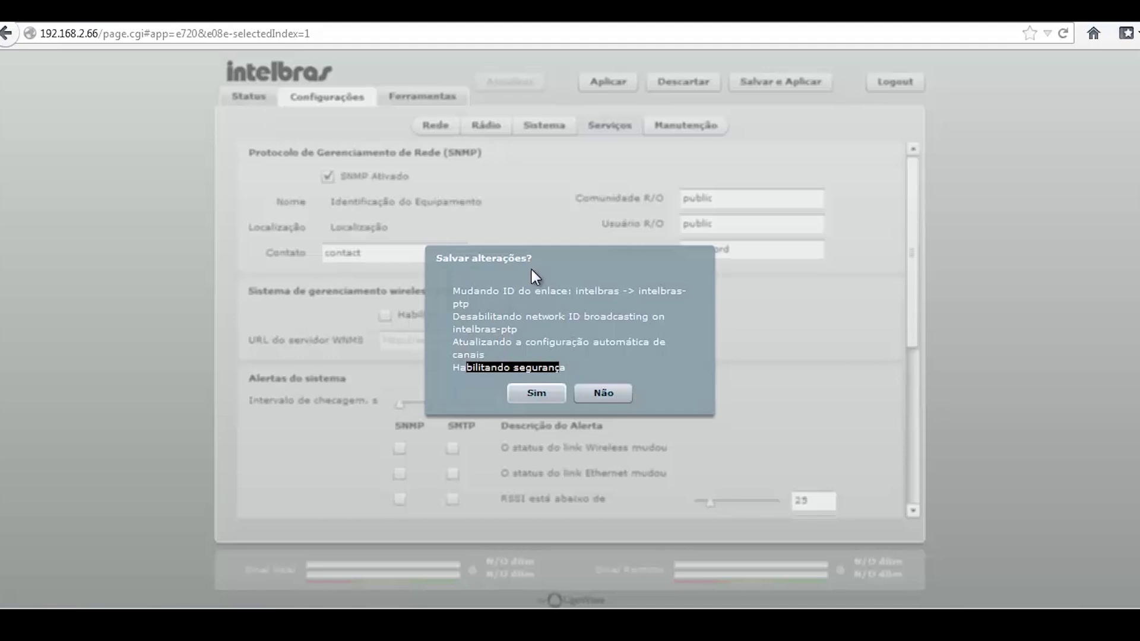
pyautogui.click(532, 383)
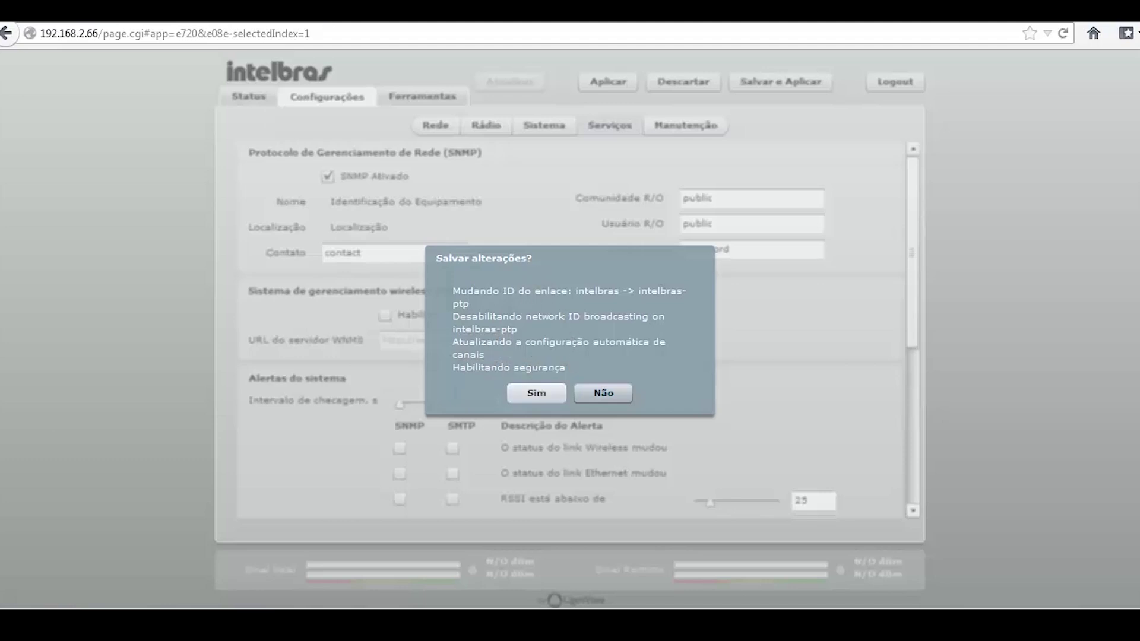
pyautogui.click(533, 387)
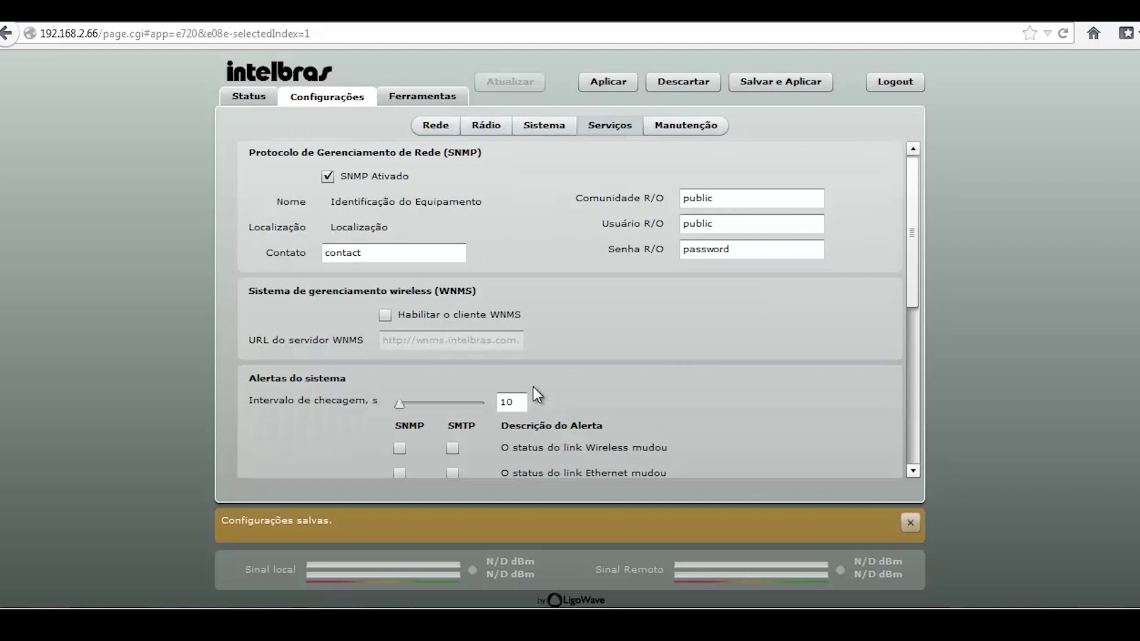
pyautogui.click(249, 95)
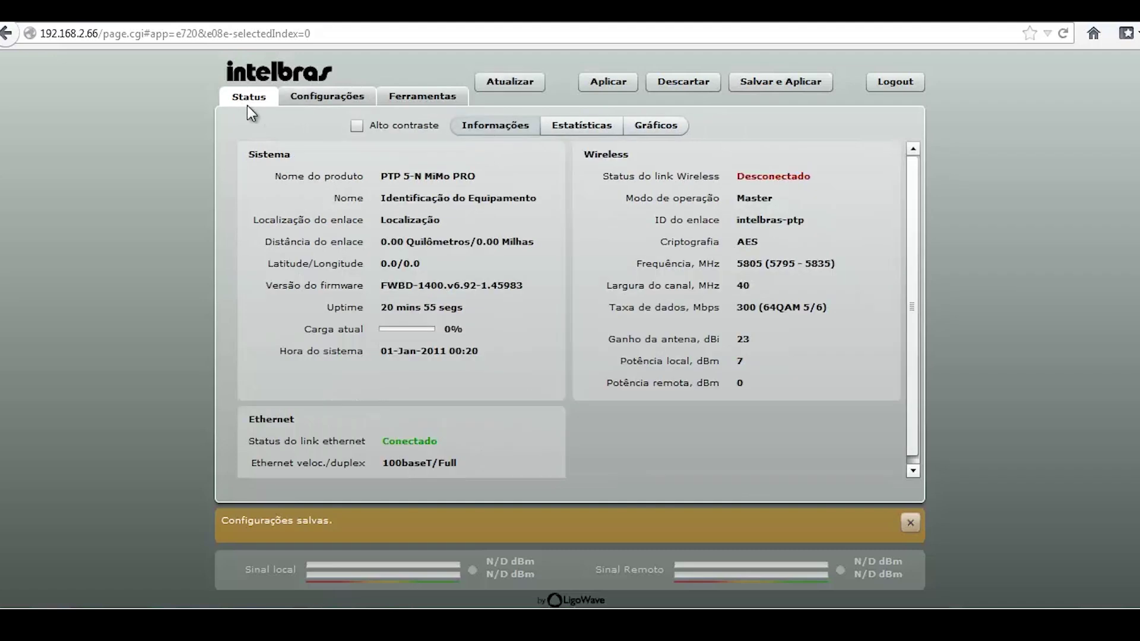
# Log out and reload the radio's login page at 192.168.2.66
pyautogui.click(885, 87)
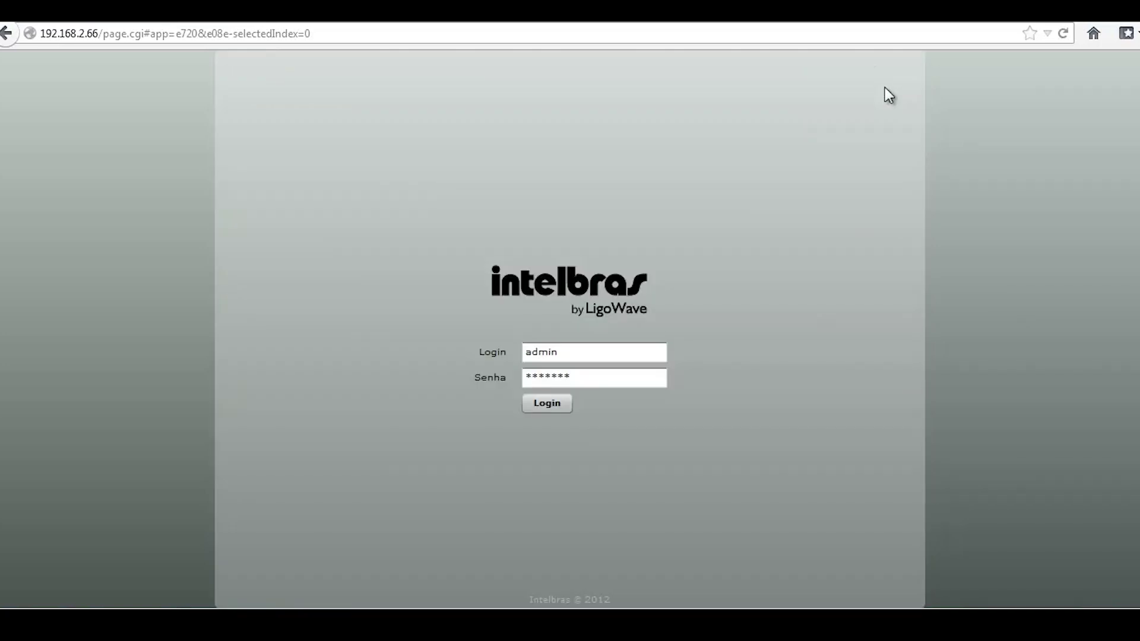
pyautogui.press('BackSpace')
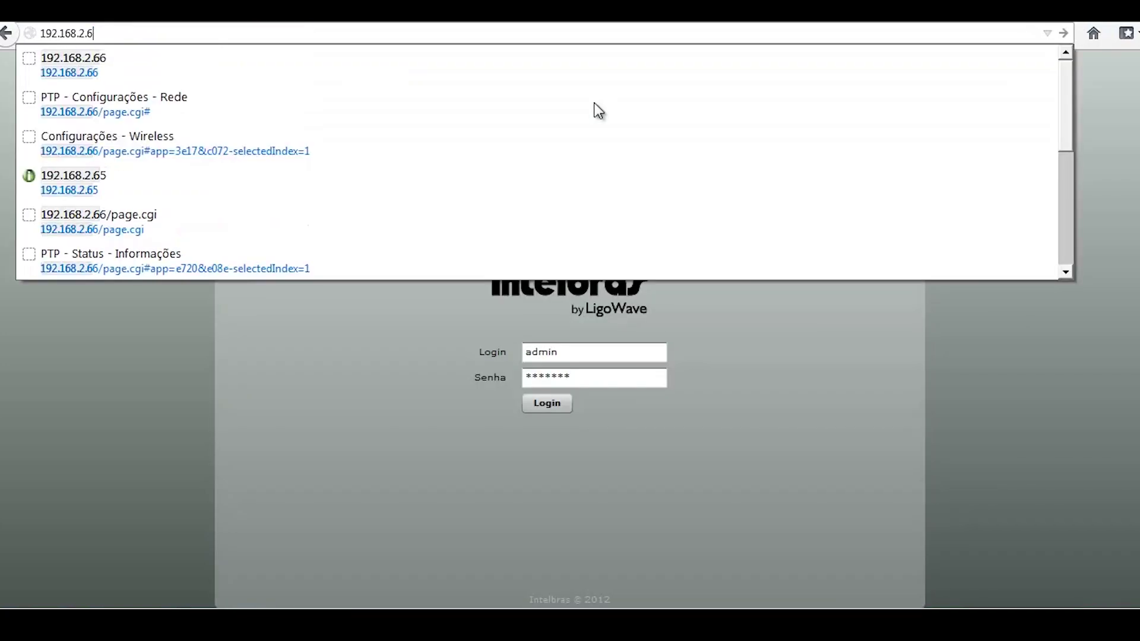
pyautogui.write('6')
pyautogui.press('Return')
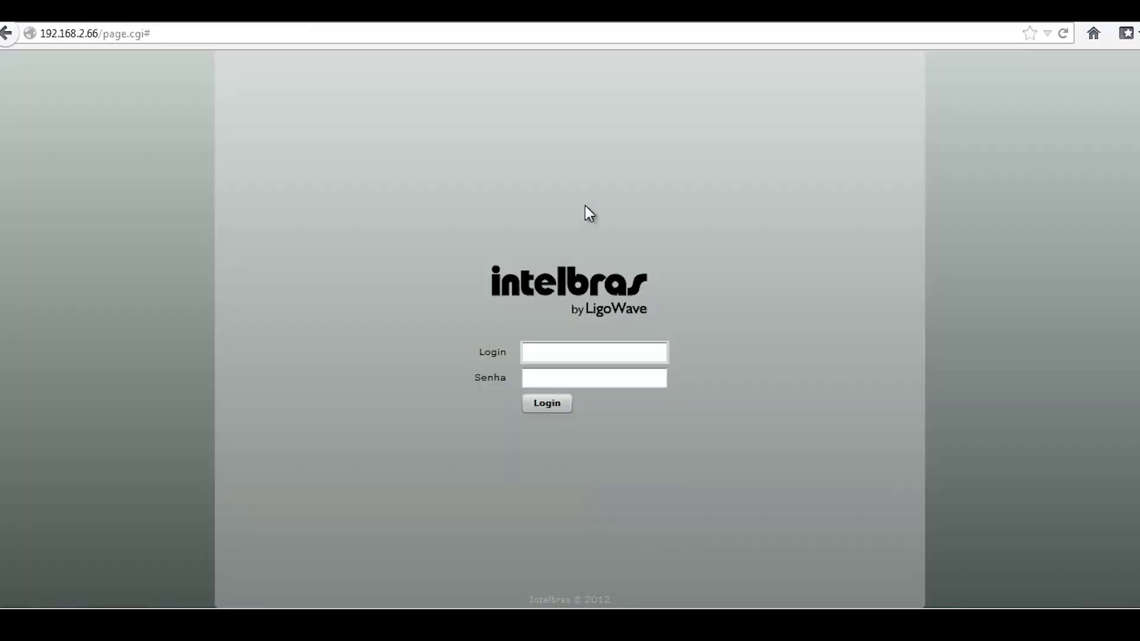
# Log into the second radio as admin with its password
pyautogui.write('admin')
pyautogui.press('Tab')
pyautogui.write('admin')
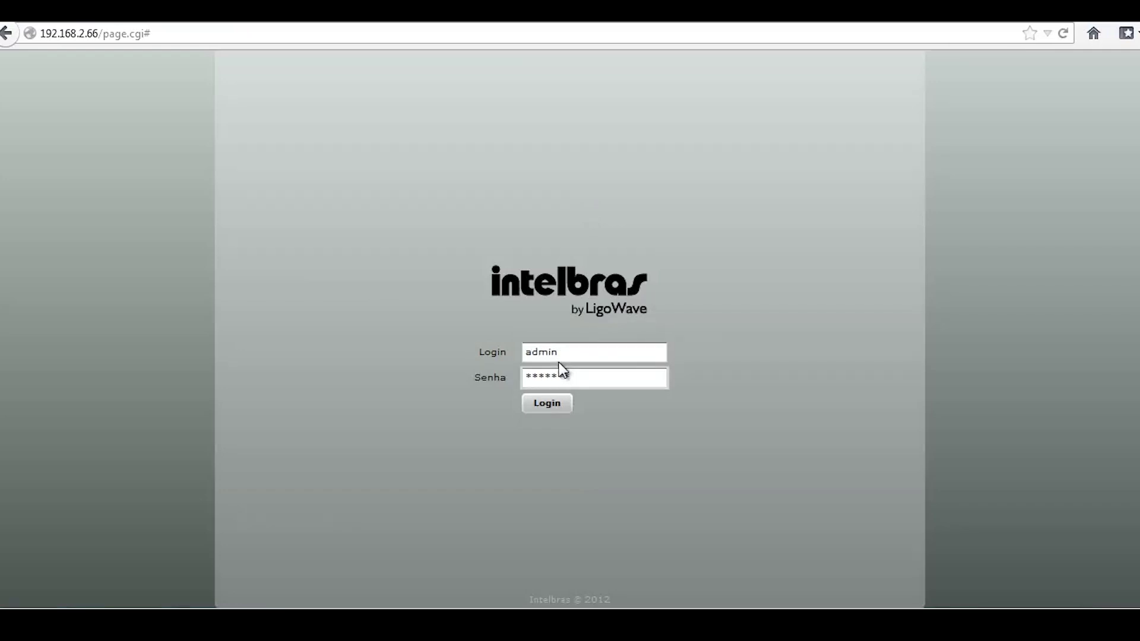
pyautogui.click(547, 404)
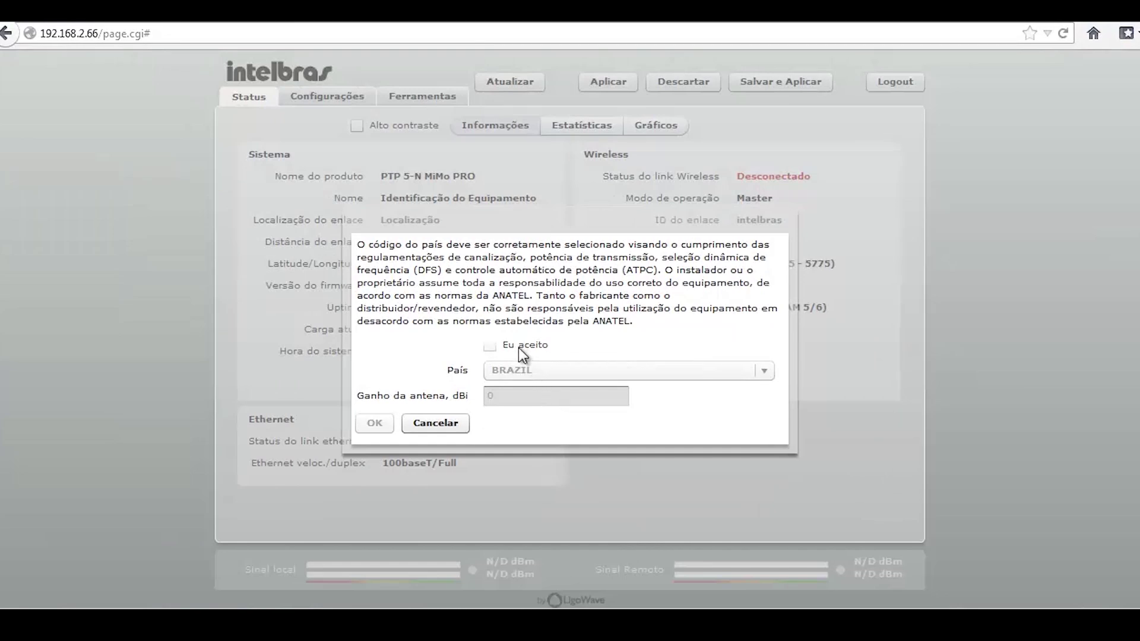
# Accept the Brazil country terms with antenna gain set to 23 dBi
pyautogui.click(509, 345)
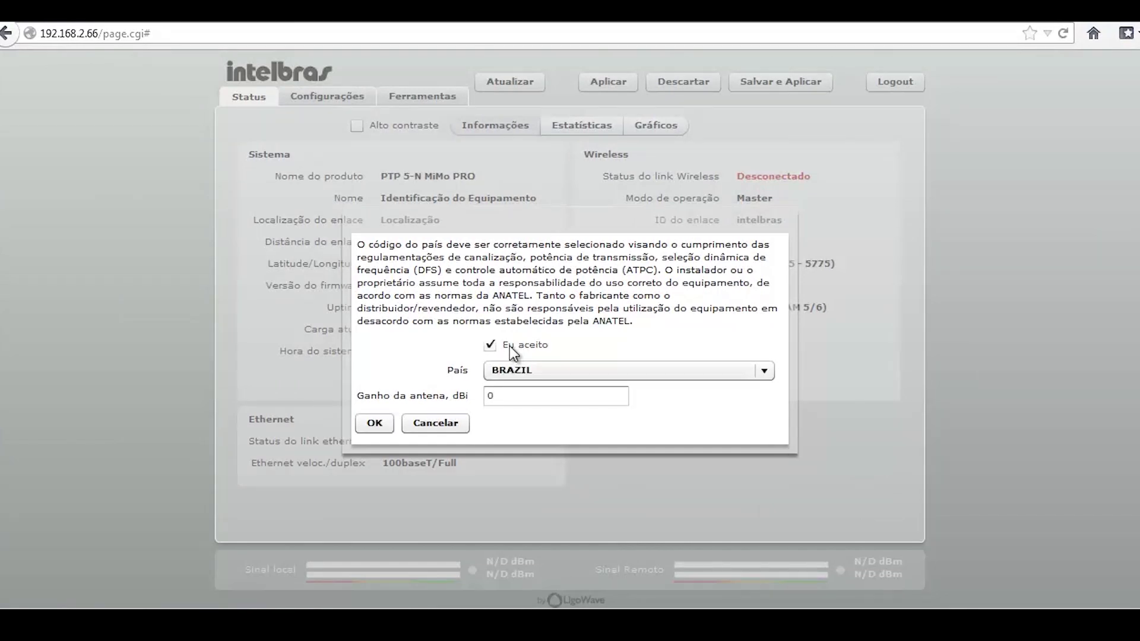
pyautogui.moveTo(507, 397); pyautogui.dragTo(459, 402)
pyautogui.write('23')
pyautogui.click(376, 422)
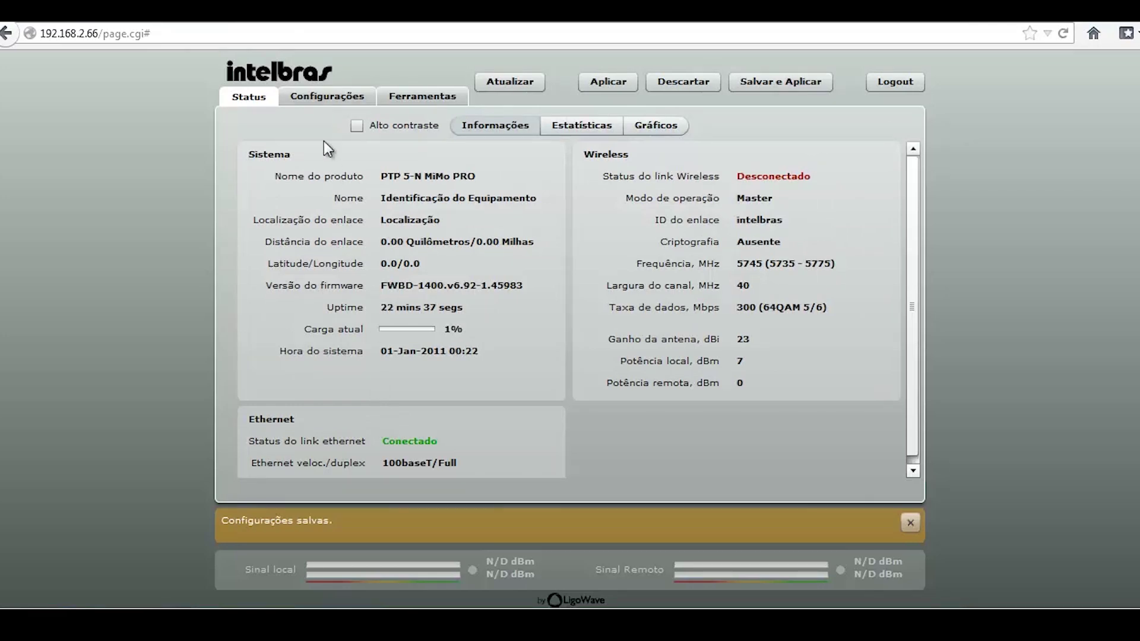
pyautogui.click(319, 97)
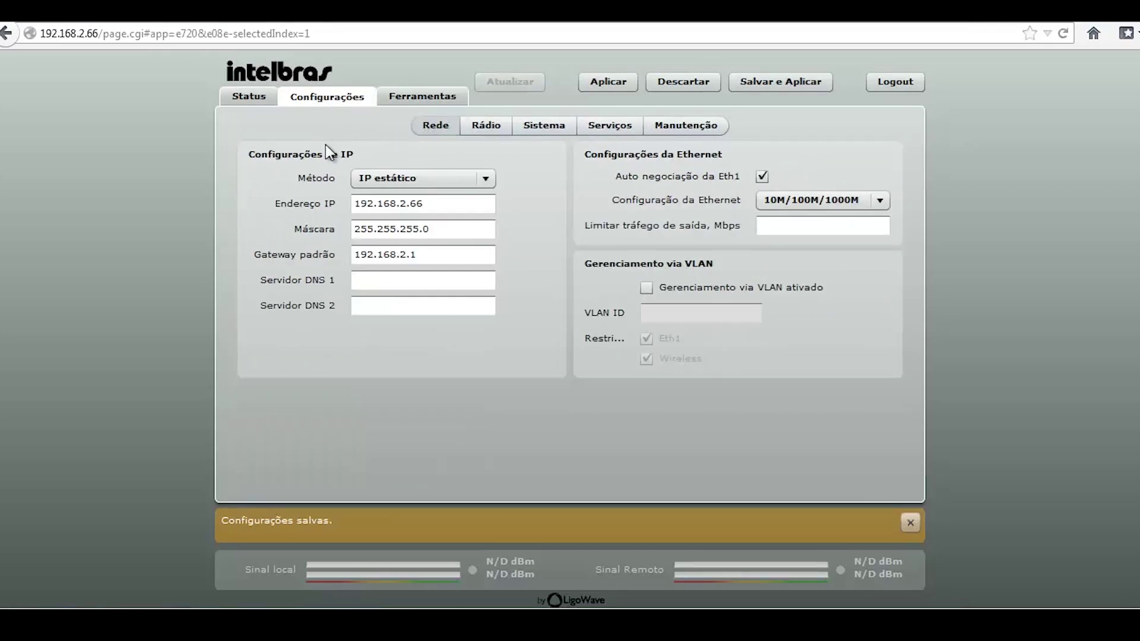
# Change the radio's IP address from 192.168.2.66 to 192.168.2.67
pyautogui.click(910, 524)
pyautogui.moveTo(417, 204); pyautogui.dragTo(456, 204)
pyautogui.write('7')
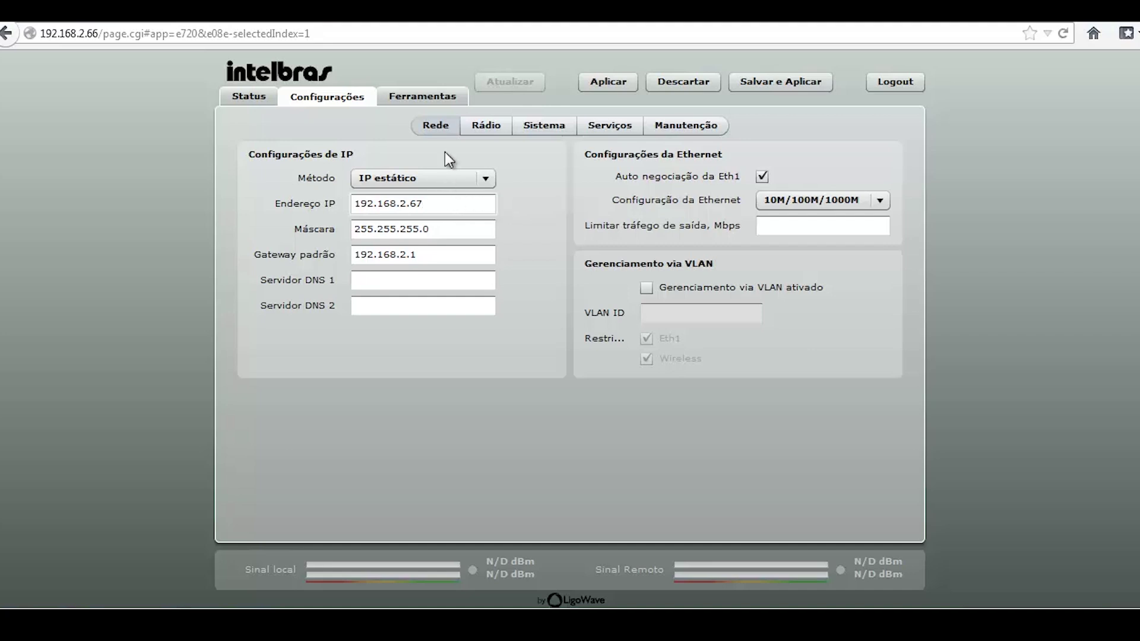
pyautogui.click(478, 135)
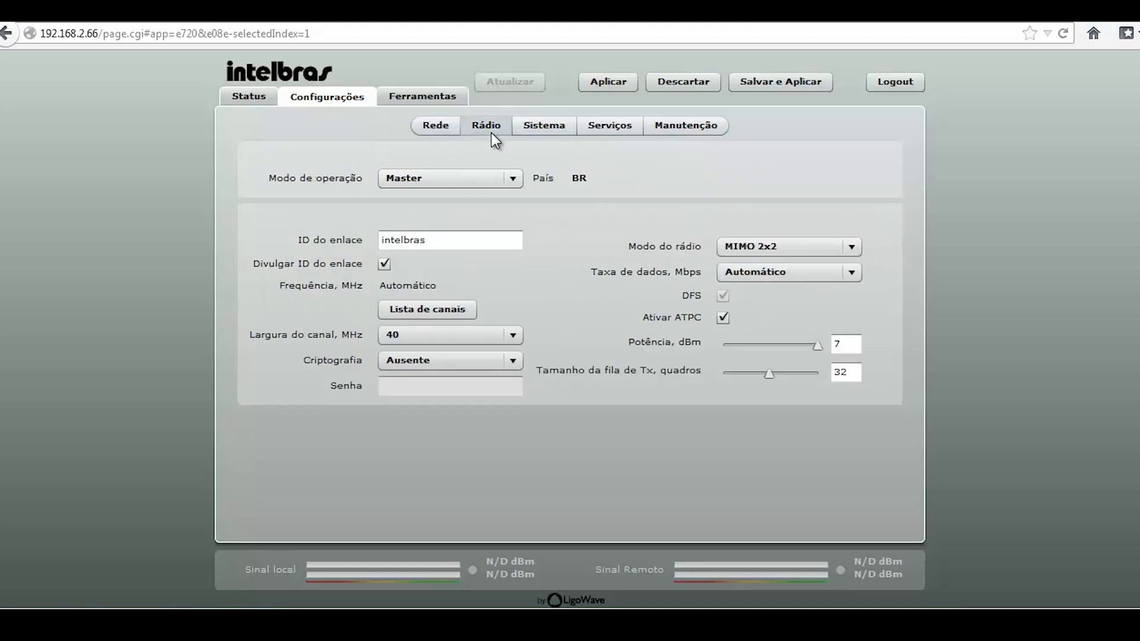
# Set the radio's operation mode to Slave
pyautogui.click(514, 179)
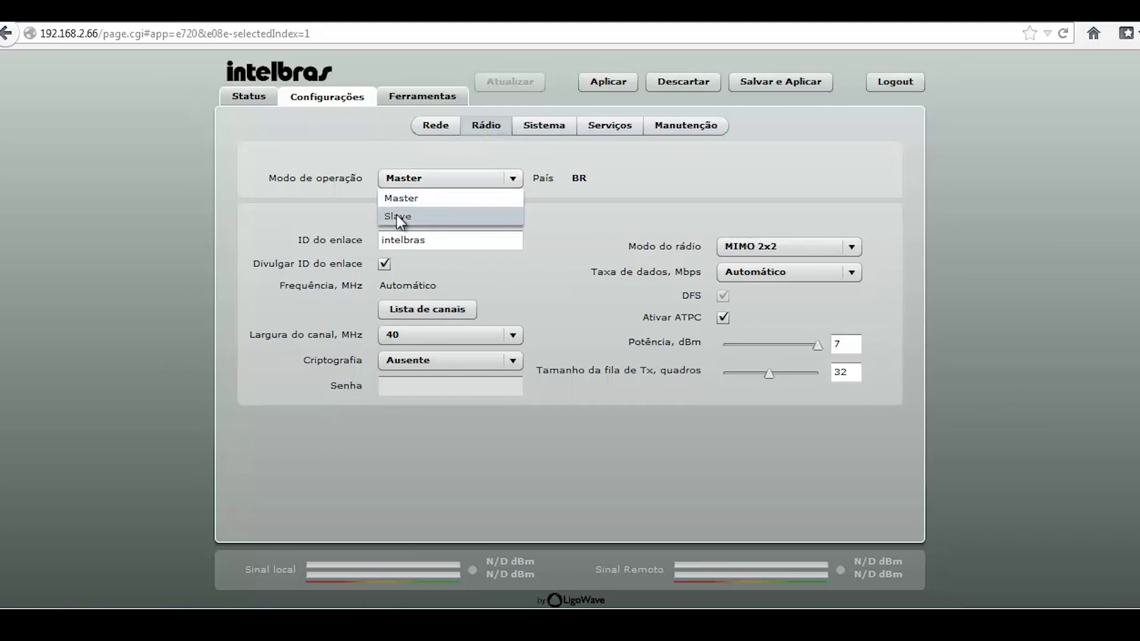
pyautogui.click(399, 220)
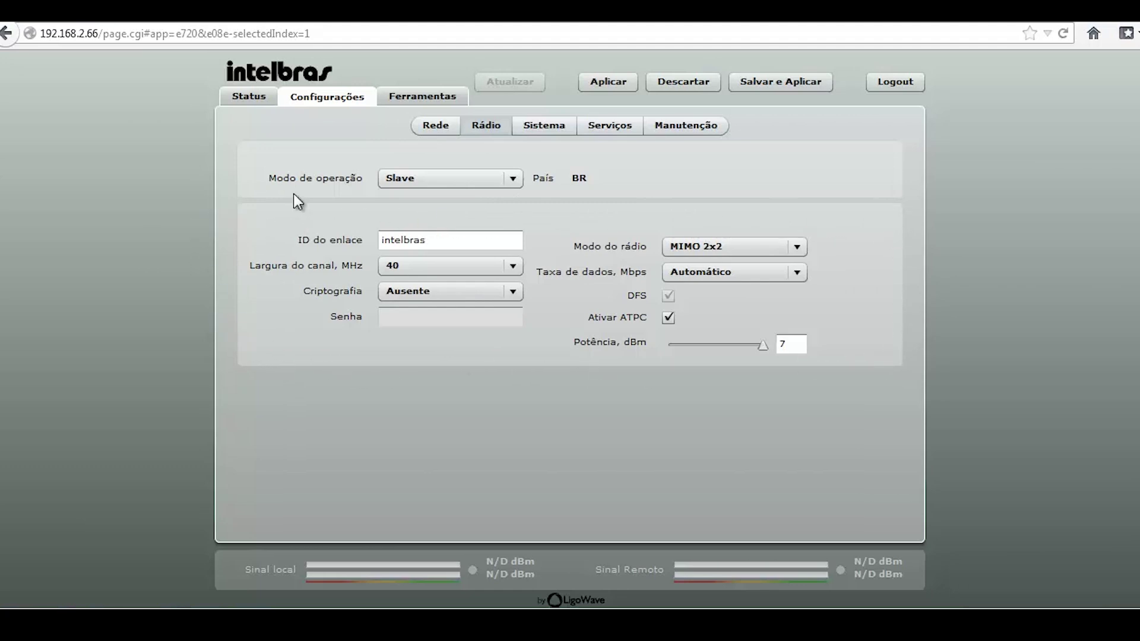
pyautogui.click(451, 188)
pyautogui.click(444, 198)
pyautogui.click(449, 179)
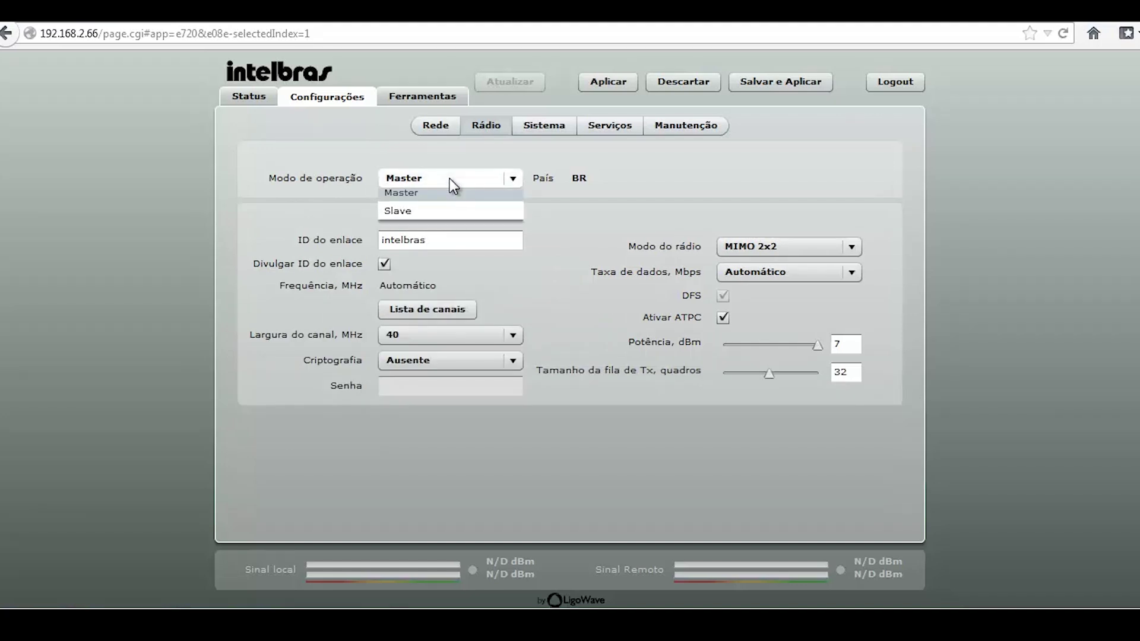
pyautogui.click(417, 220)
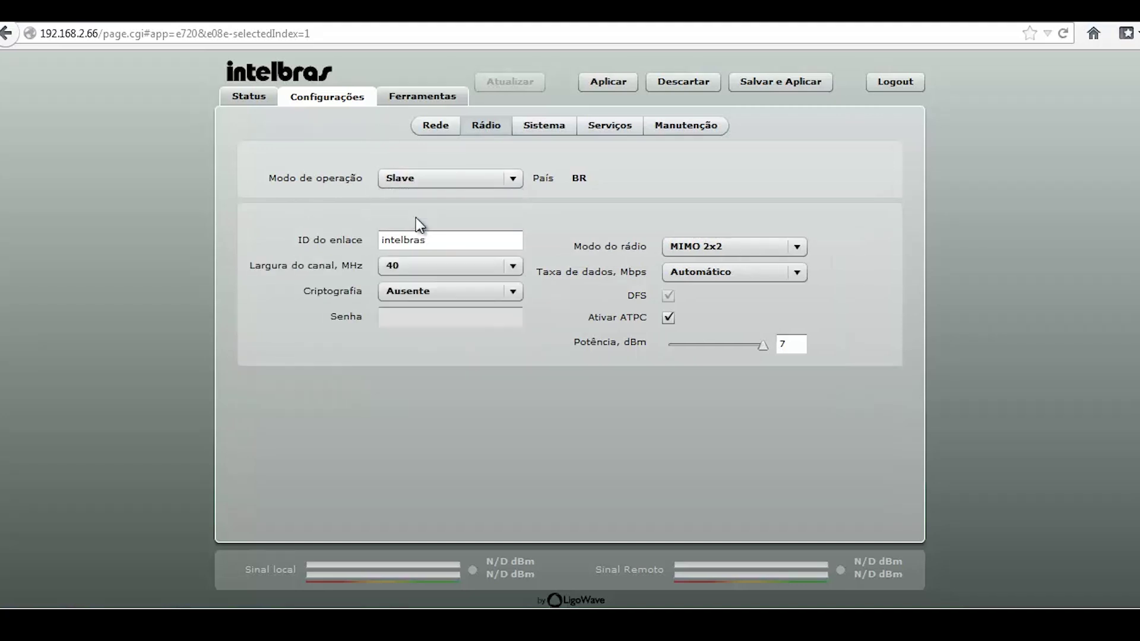
pyautogui.click(419, 180)
pyautogui.click(408, 199)
pyautogui.click(432, 176)
pyautogui.click(423, 214)
# Change the link ID to intelbras-ptp and enable AES encryption with a password
pyautogui.click(452, 242)
pyautogui.write('-ptp')
pyautogui.click(447, 290)
pyautogui.click(422, 324)
pyautogui.click(423, 324)
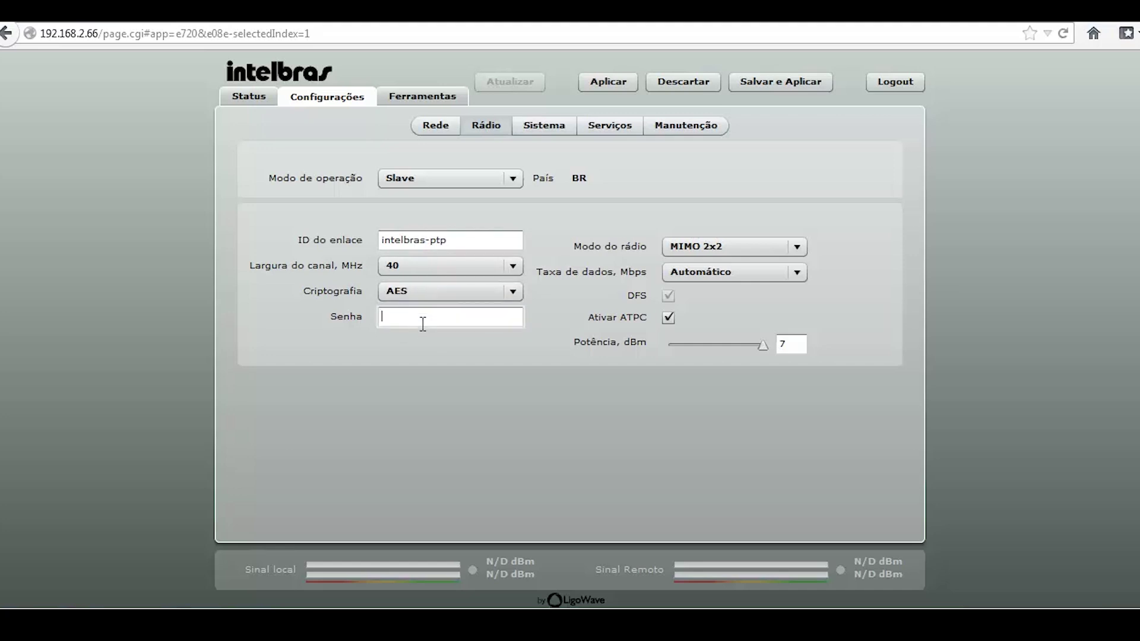
pyautogui.write('123456789')
pyautogui.click(458, 348)
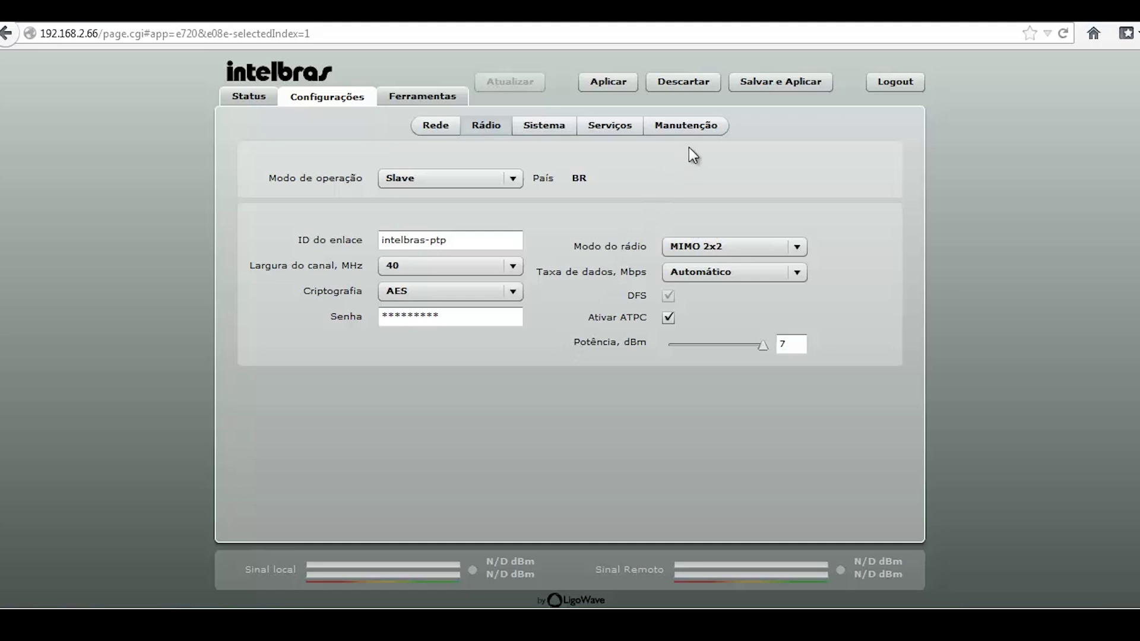
# Apply the Slave settings and log back in at 192.168.2.67 as admin
pyautogui.click(761, 90)
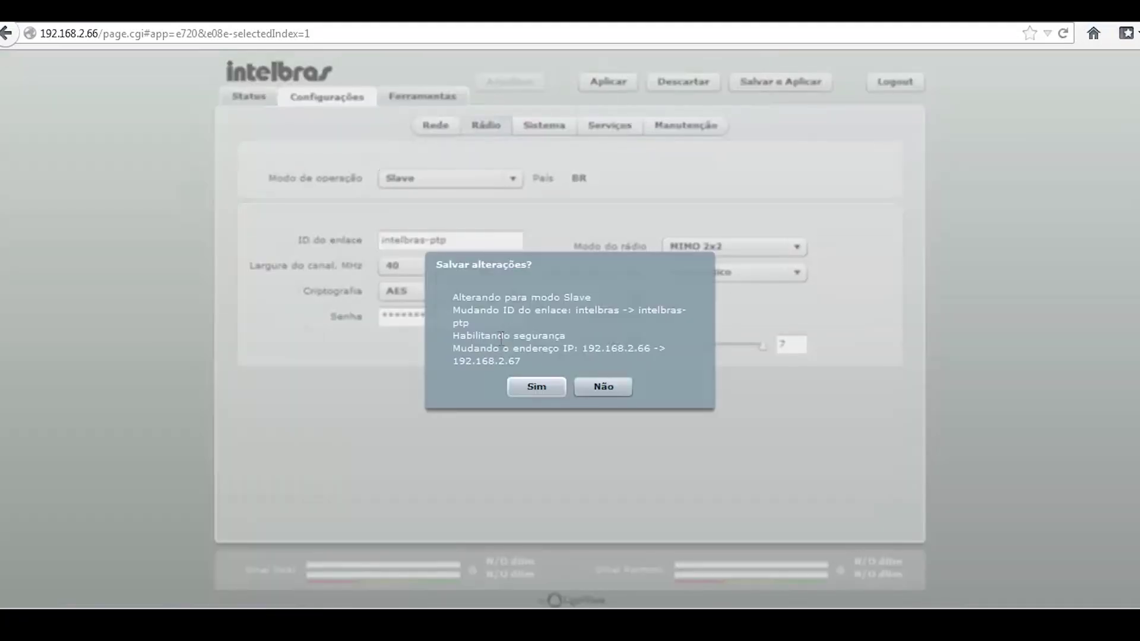
pyautogui.click(521, 389)
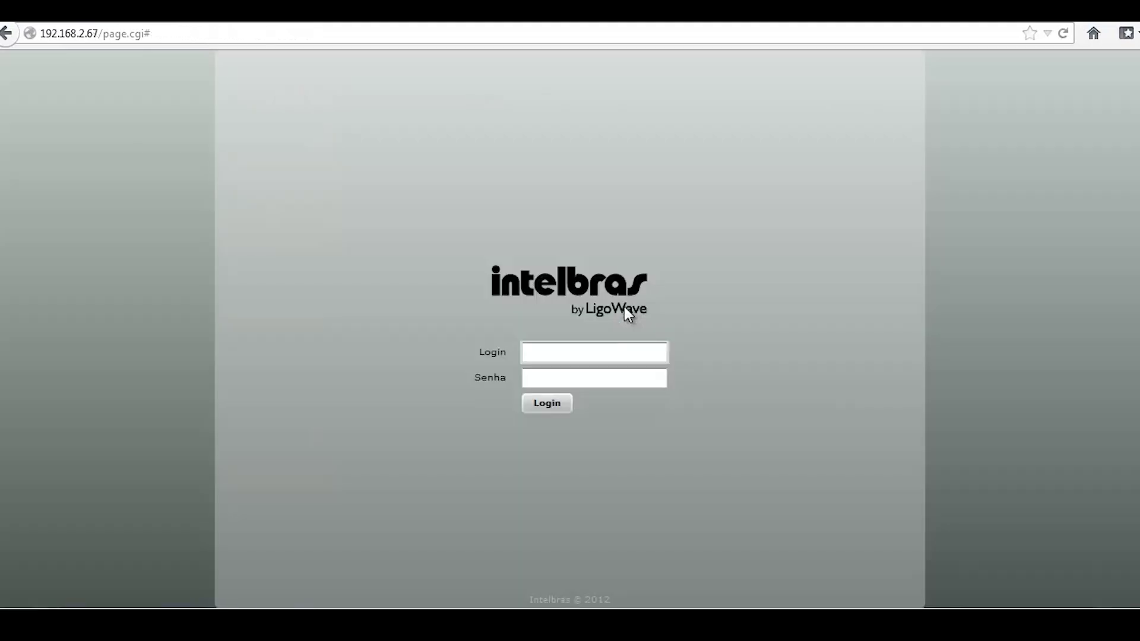
pyautogui.write('admin')
pyautogui.press('Tab')
pyautogui.write('admin123')
pyautogui.press('Return')
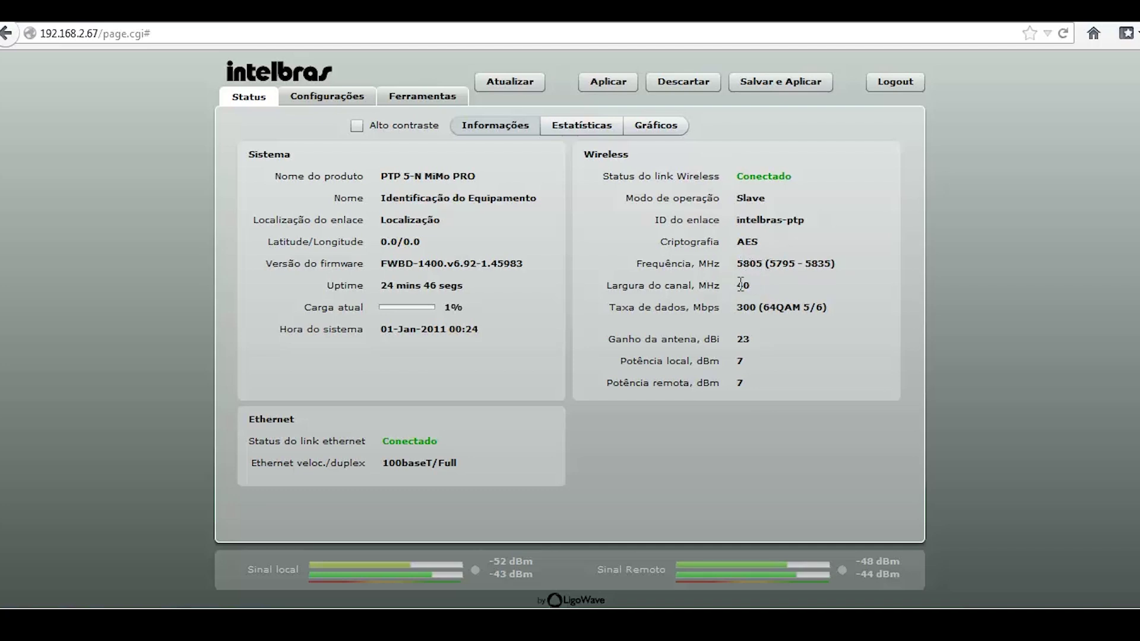
pyautogui.moveTo(736, 285); pyautogui.dragTo(830, 264)
pyautogui.moveTo(736, 285); pyautogui.dragTo(751, 284)
pyautogui.click(744, 286)
pyautogui.moveTo(766, 310); pyautogui.dragTo(818, 312)
pyautogui.moveTo(733, 360); pyautogui.dragTo(745, 361)
pyautogui.click(752, 364)
# Review statistics and signal graphs across Day, Week, Month and Year, returning to Hour
pyautogui.click(589, 129)
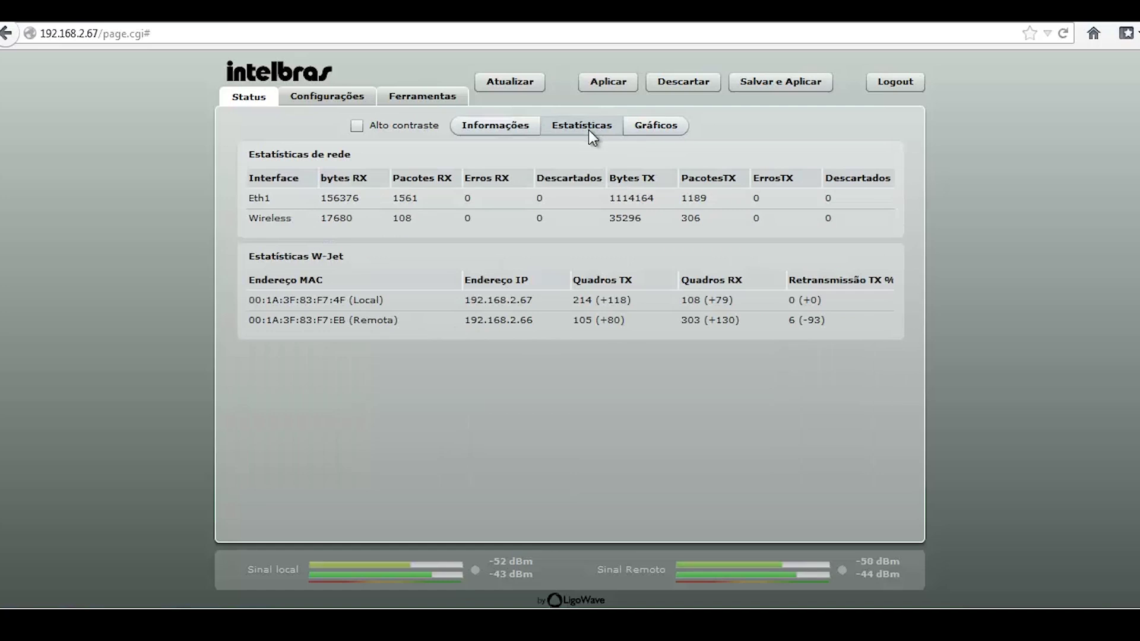
pyautogui.click(677, 126)
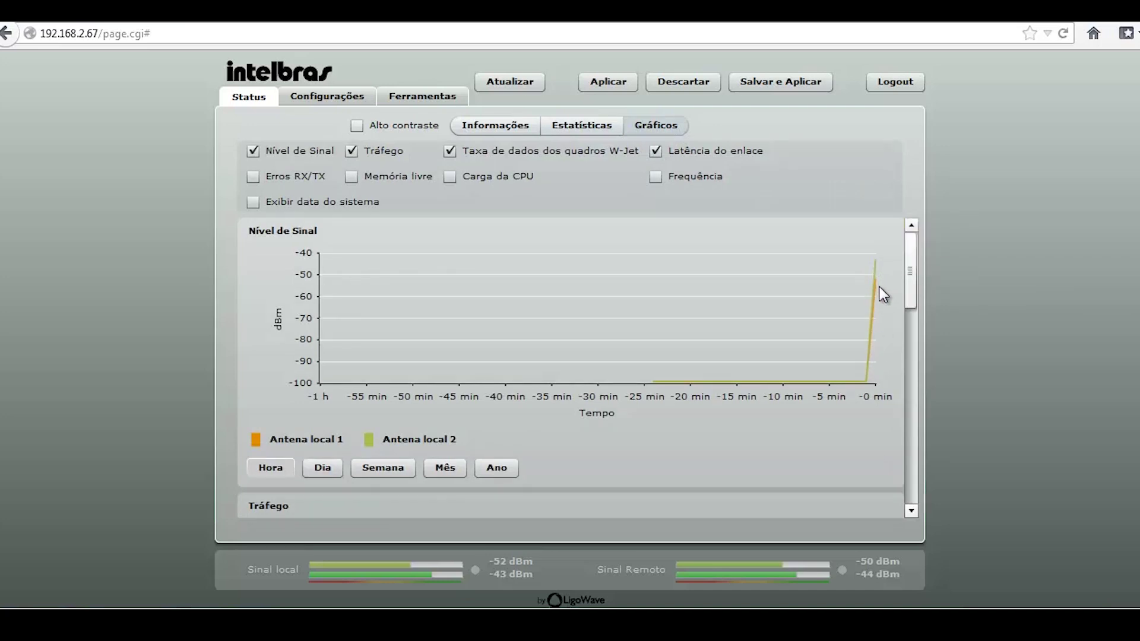
pyautogui.moveTo(875, 263)
pyautogui.click(317, 472)
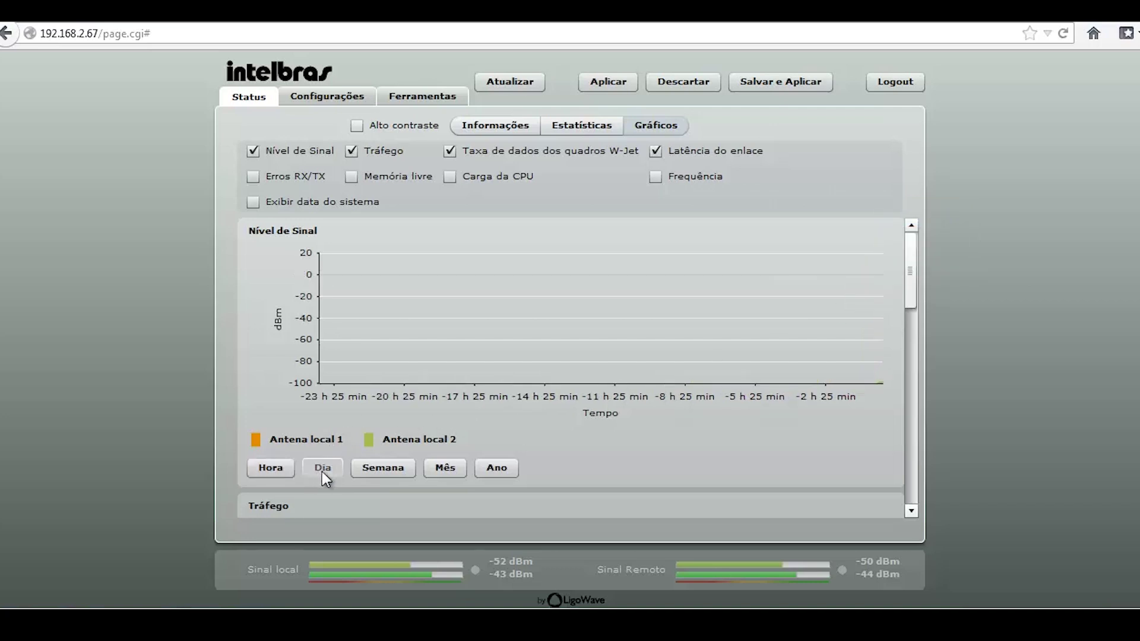
pyautogui.click(403, 472)
pyautogui.click(445, 471)
pyautogui.click(497, 471)
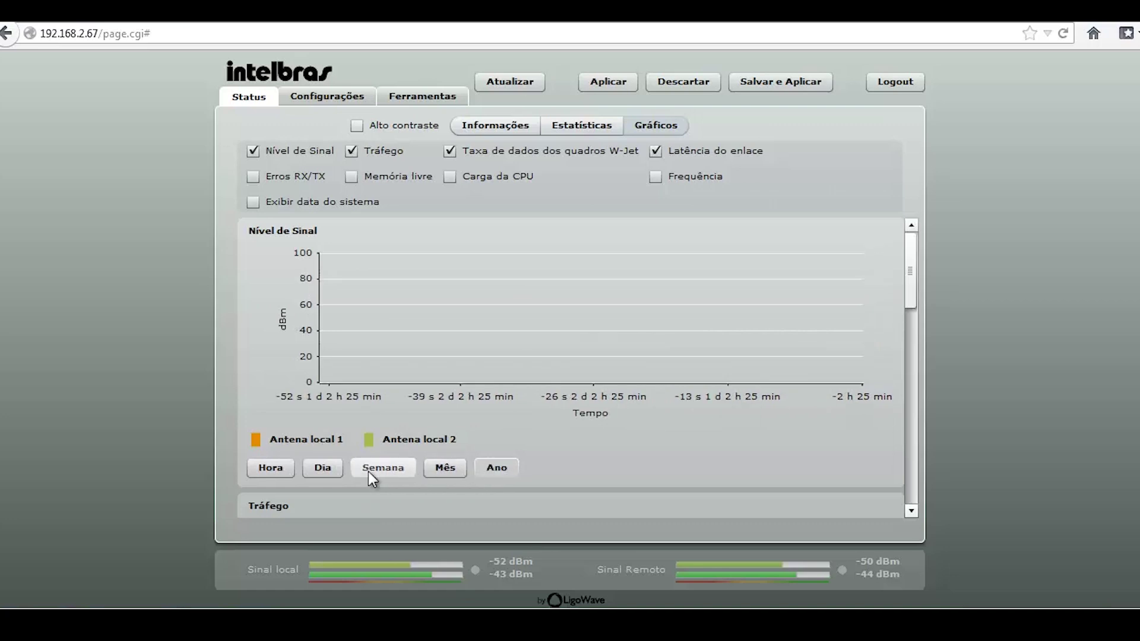
pyautogui.click(276, 471)
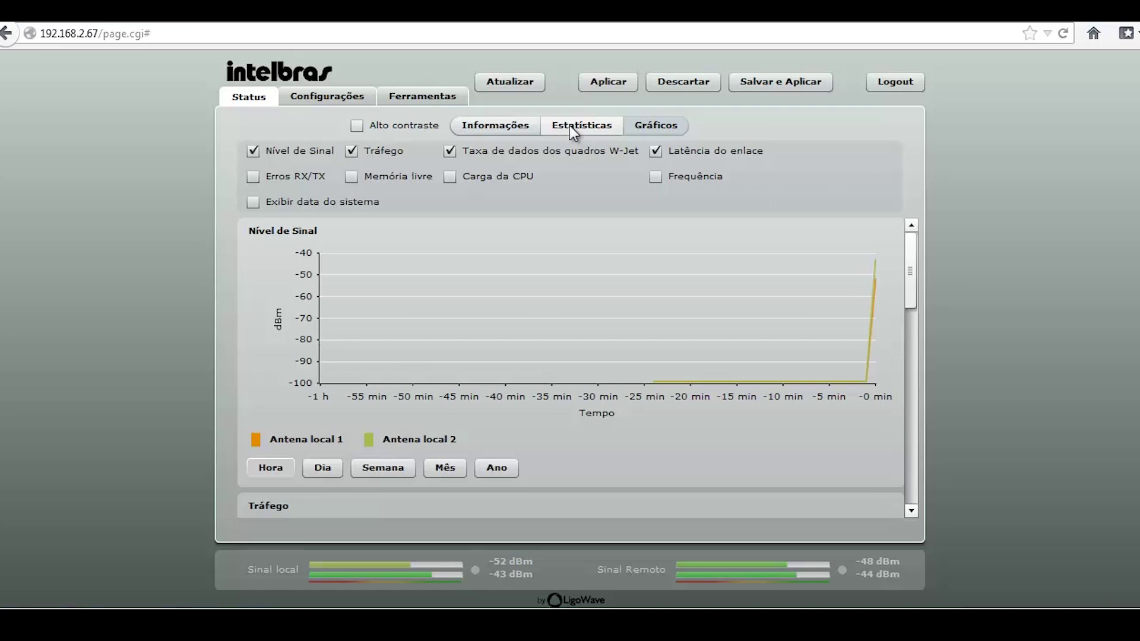
pyautogui.click(397, 91)
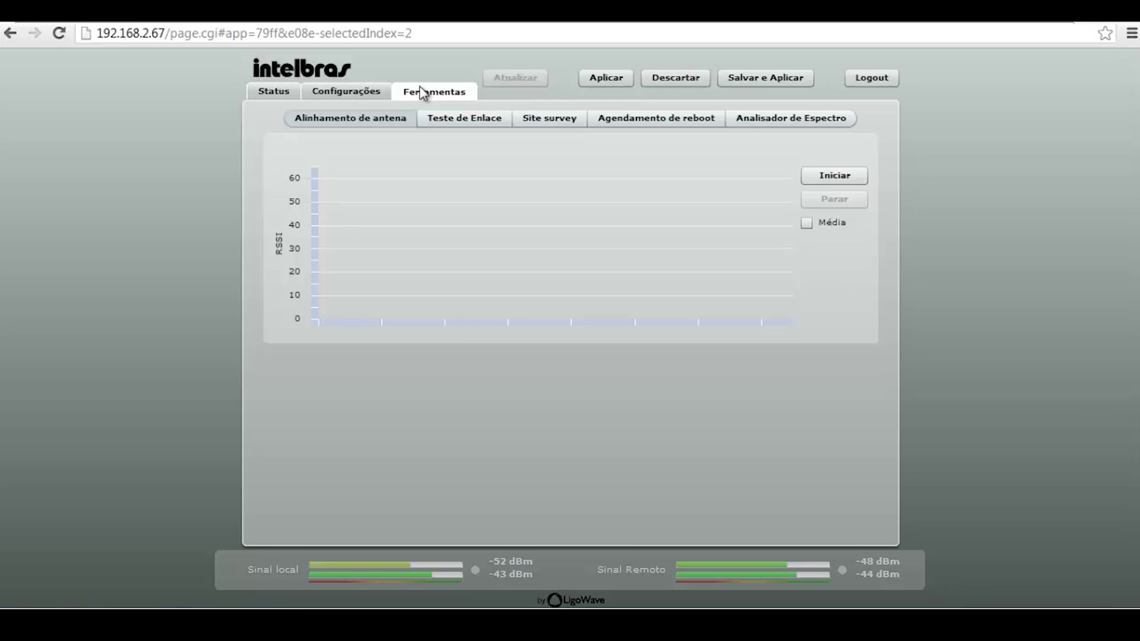
# Run a 20-repetition link test with 64, 512, 1024 and 2048-byte packets
pyautogui.click(460, 122)
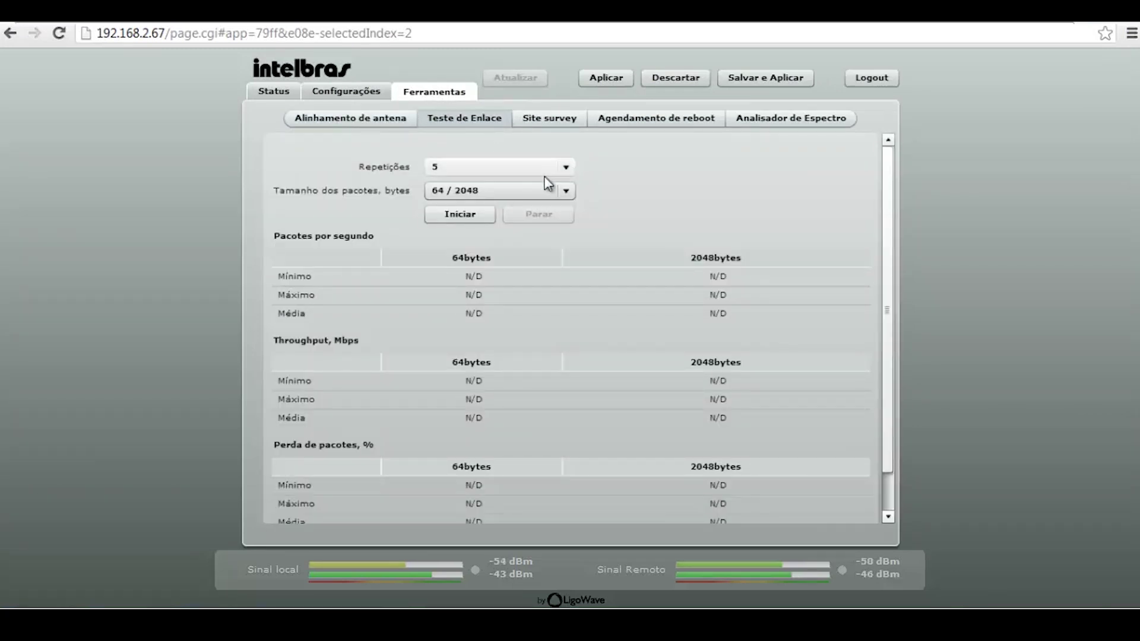
pyautogui.click(562, 172)
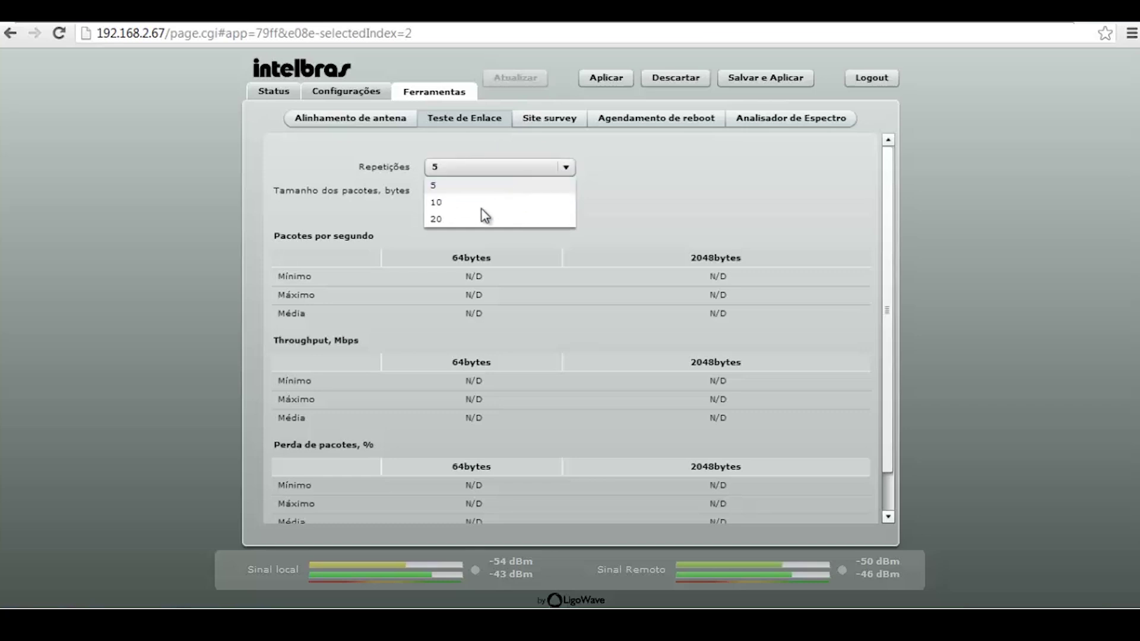
pyautogui.click(473, 219)
pyautogui.click(566, 191)
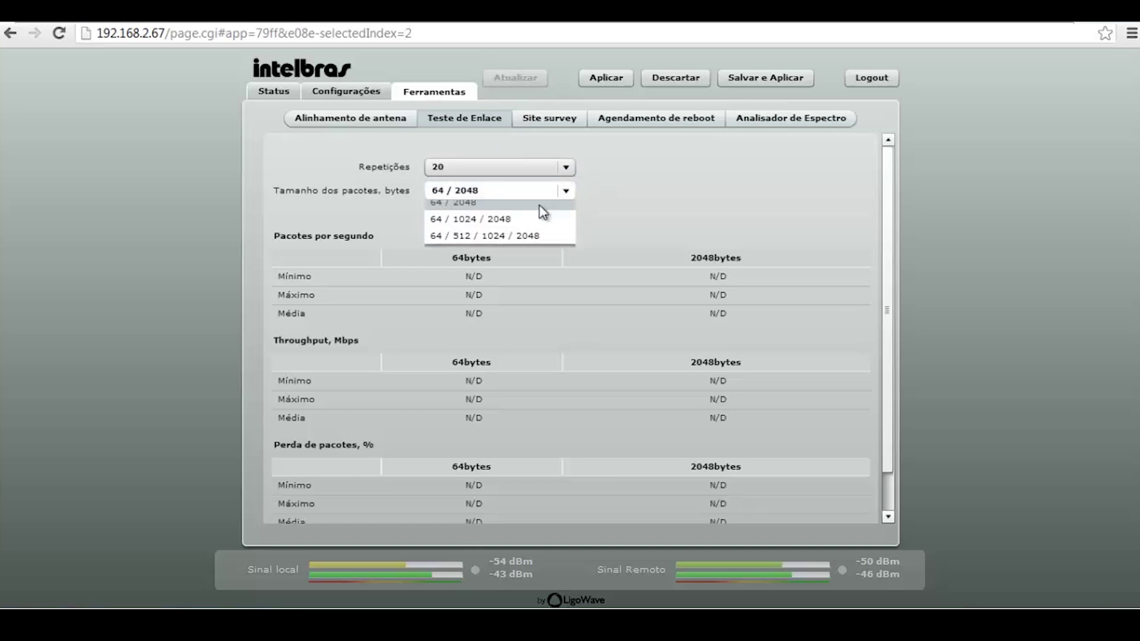
pyautogui.click(495, 232)
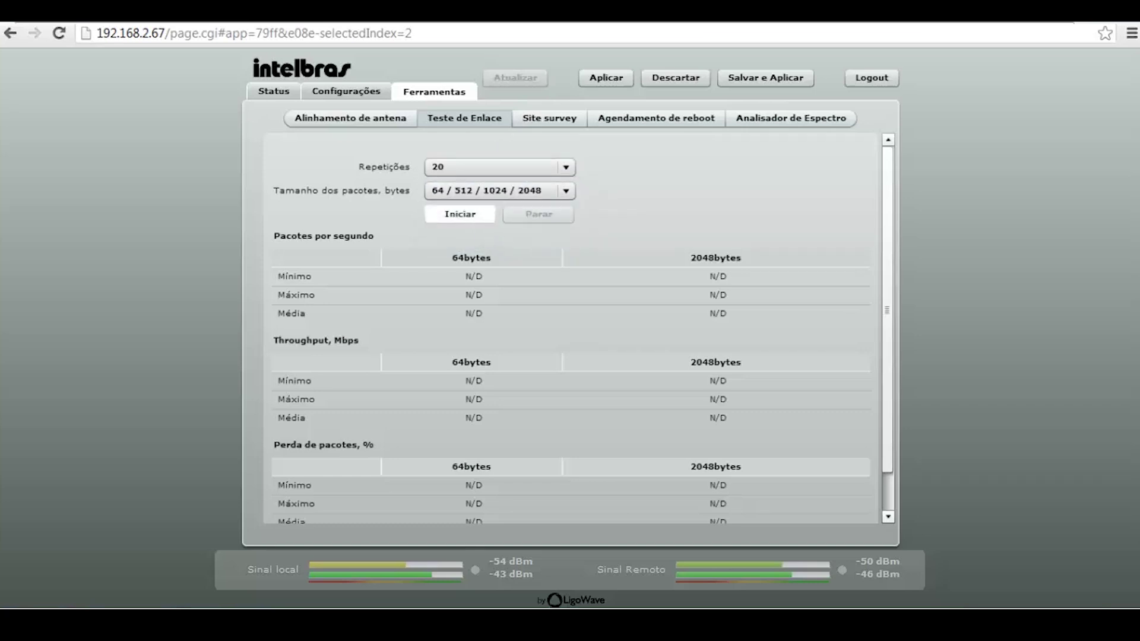
pyautogui.click(476, 218)
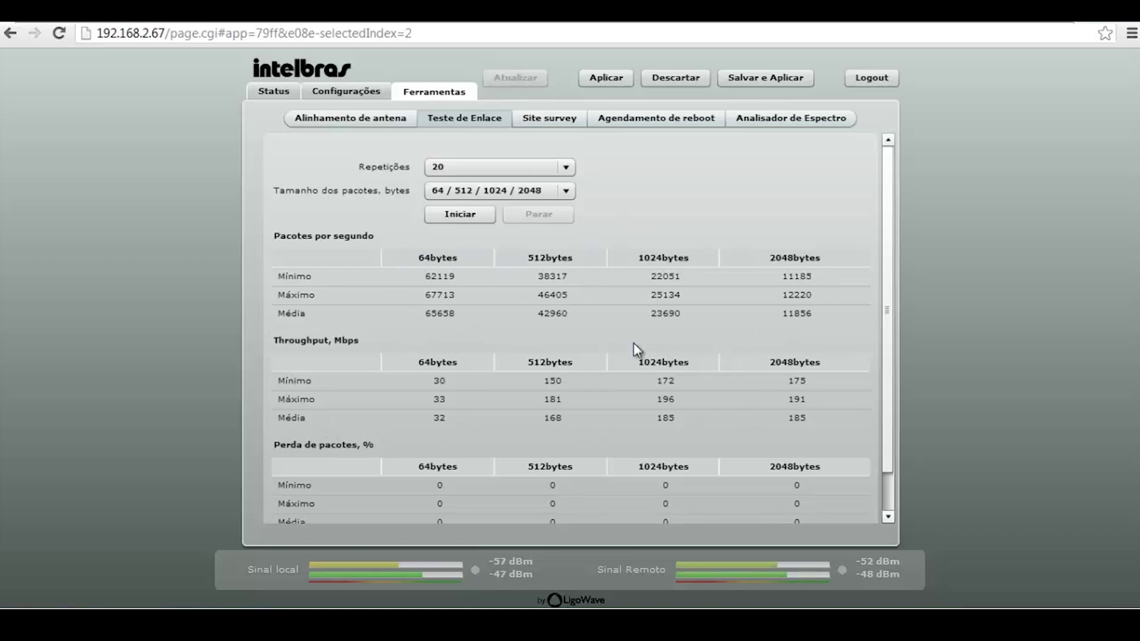
pyautogui.scroll(-2, 333, 368)
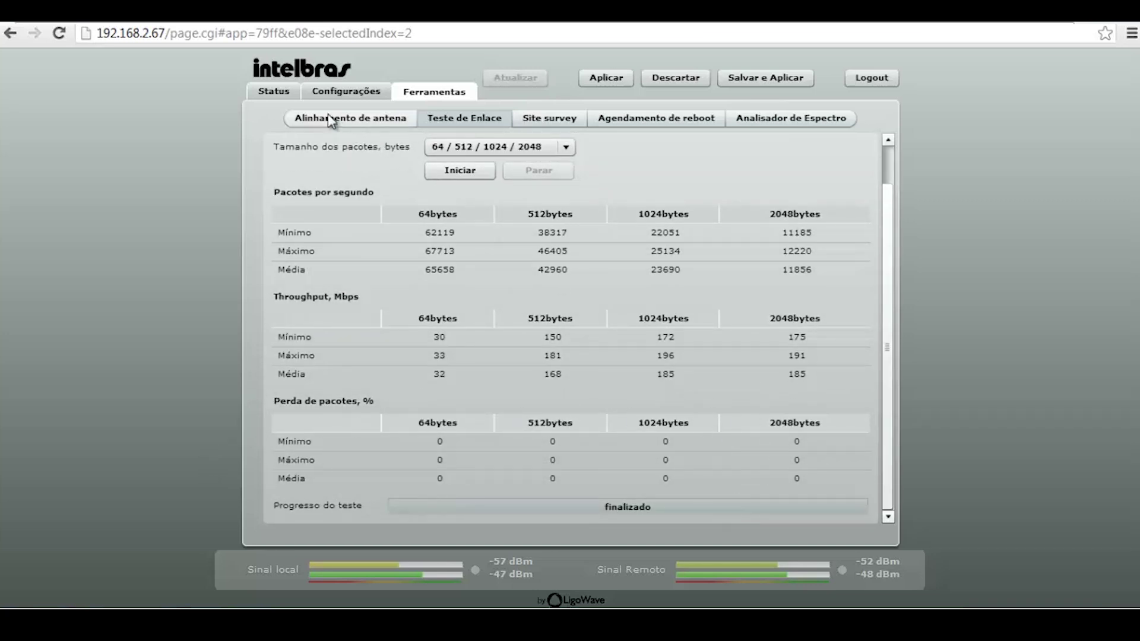
pyautogui.click(291, 95)
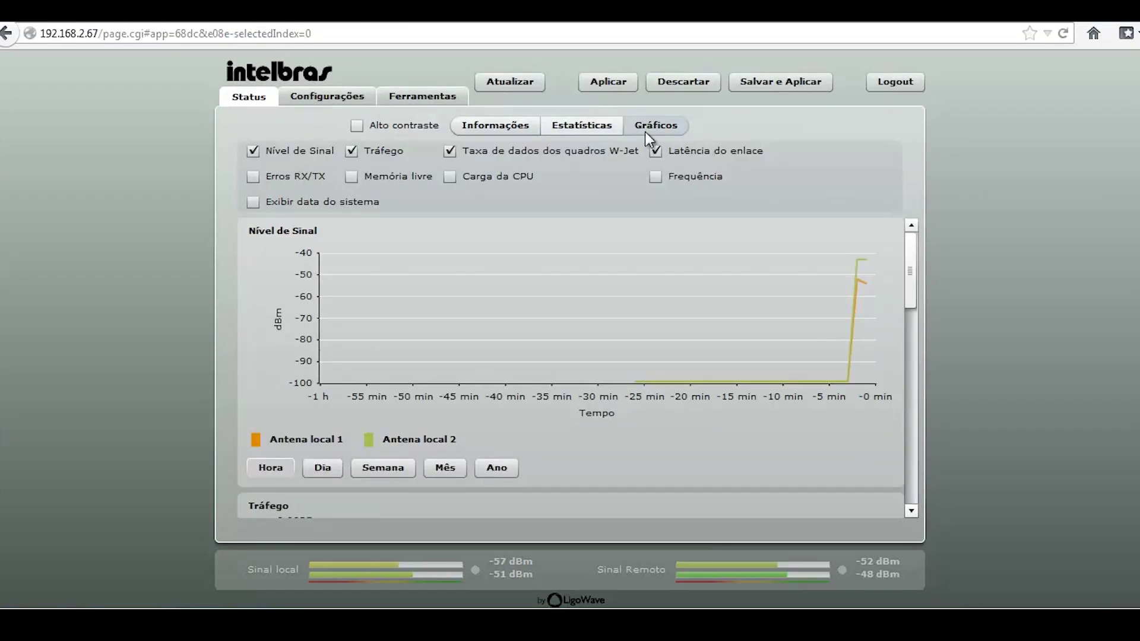
pyautogui.click(493, 123)
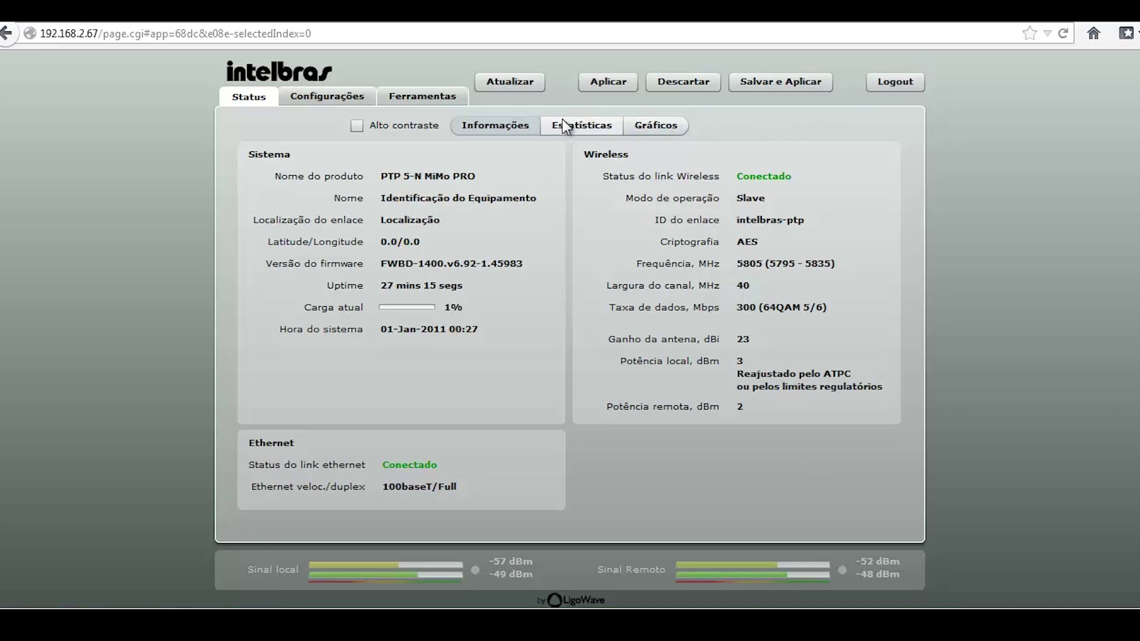
pyautogui.click(425, 98)
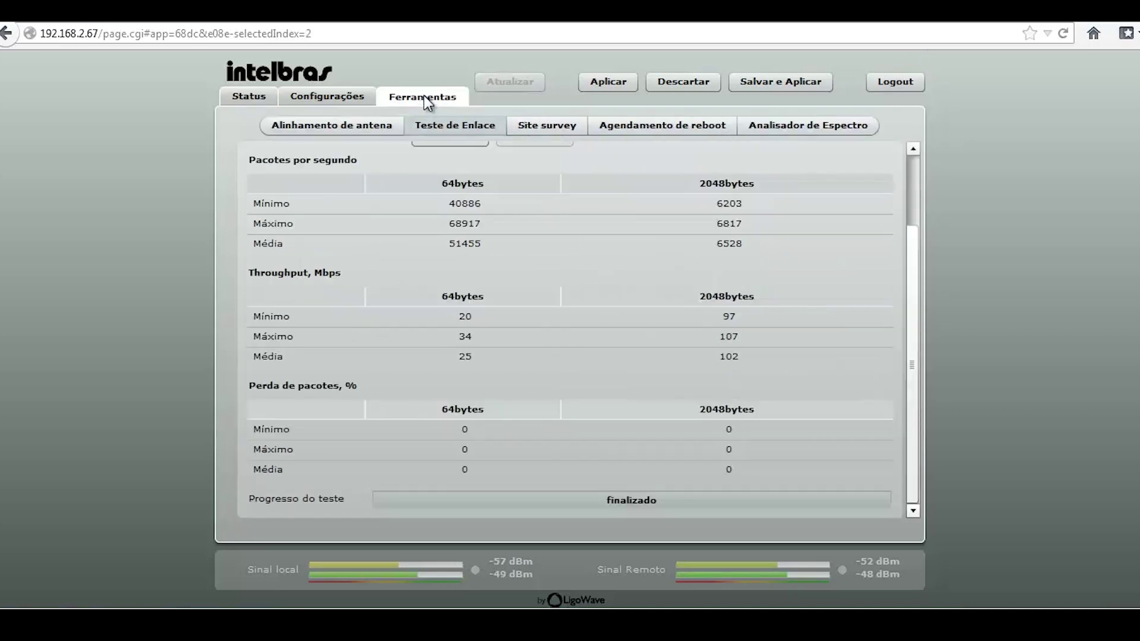
# Run antenna alignment, collecting RSSI readings between 36 and 42, then stop it
pyautogui.click(288, 132)
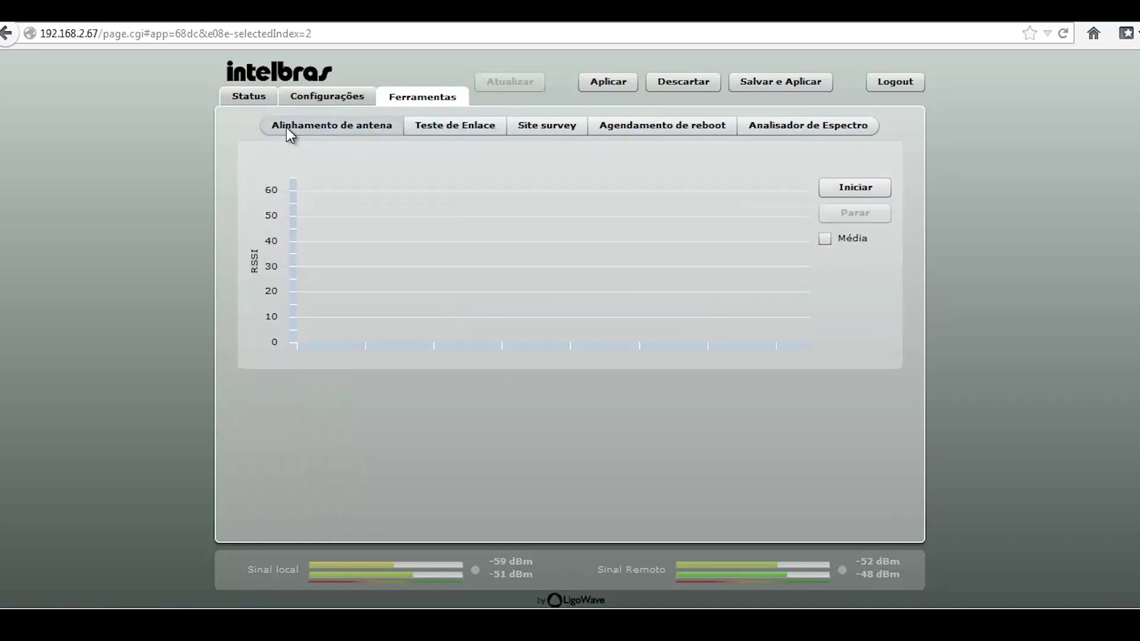
pyautogui.click(871, 182)
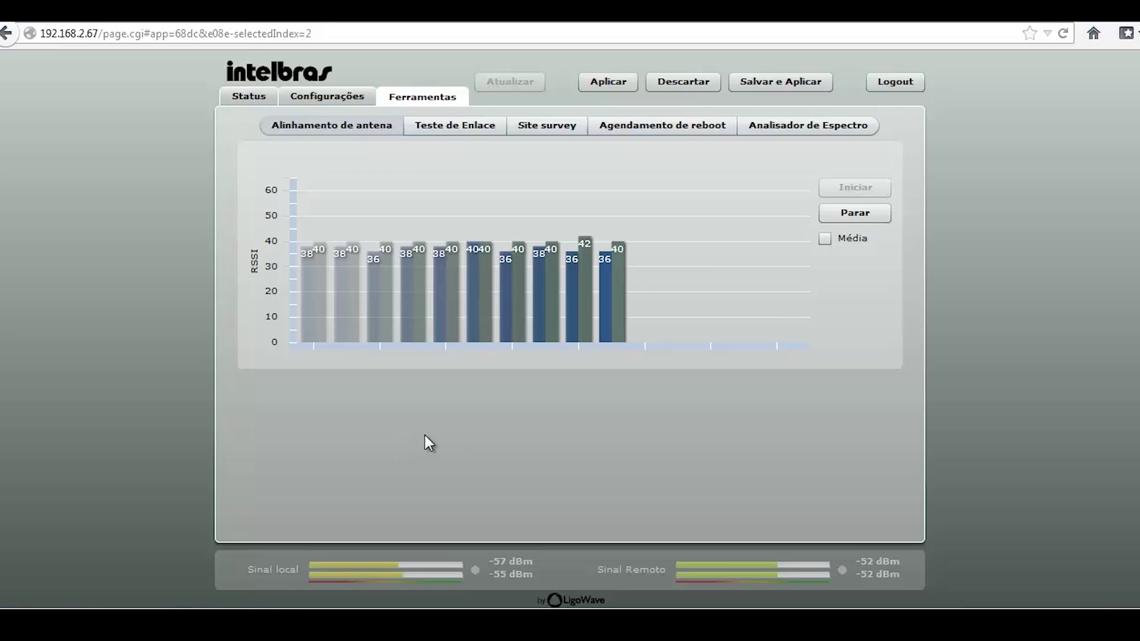
pyautogui.click(875, 211)
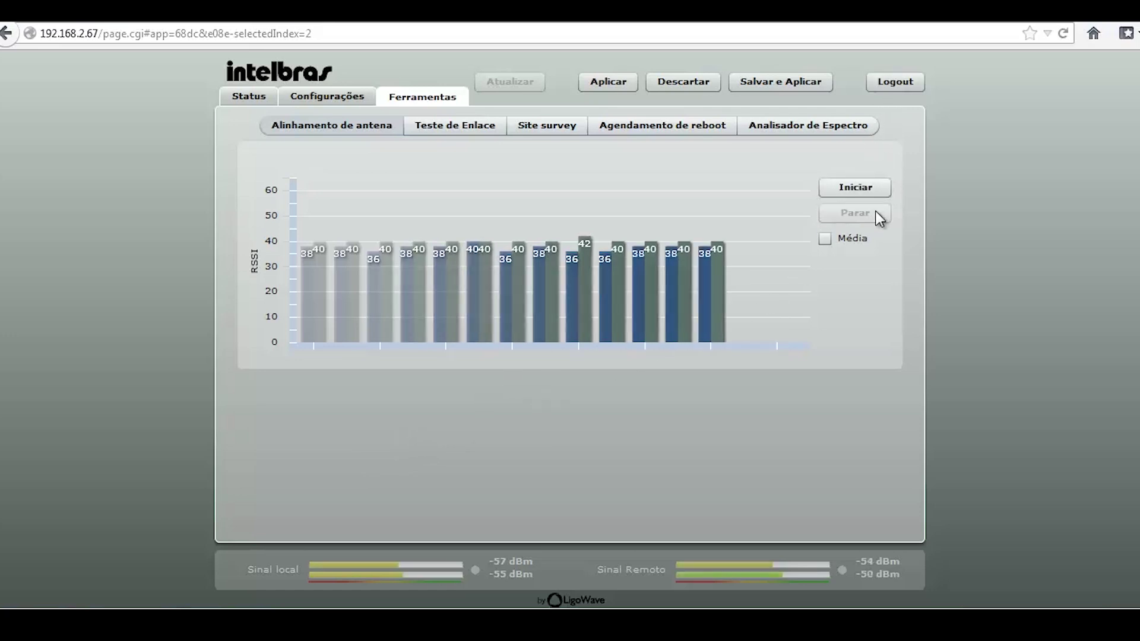